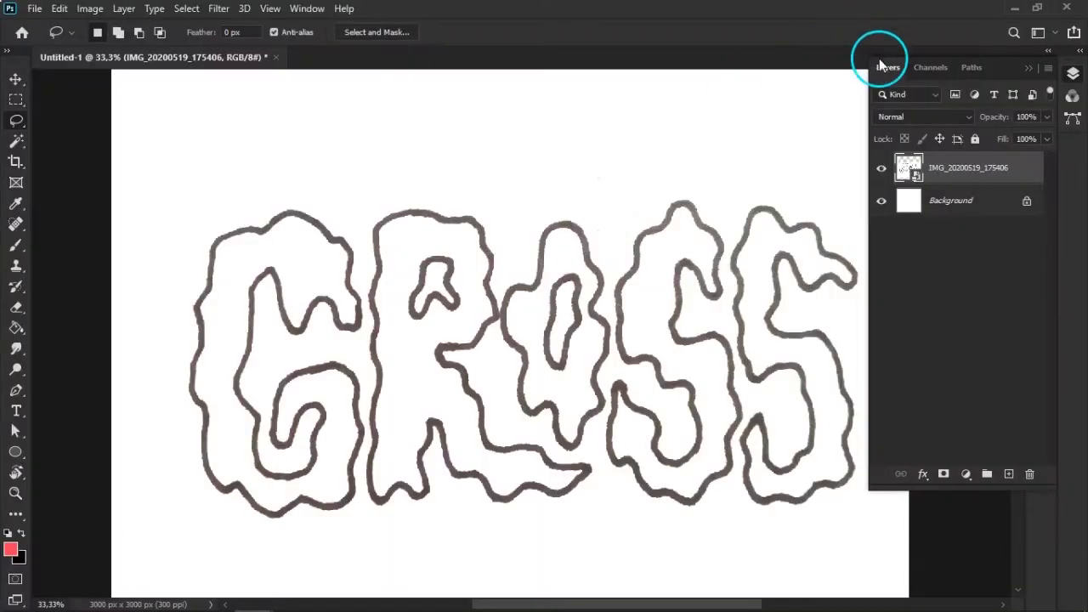
Collapse the expanded Layers list beside the scanned GROSS sketch.
{"action": "left_click", "coordinate": [879, 61]}
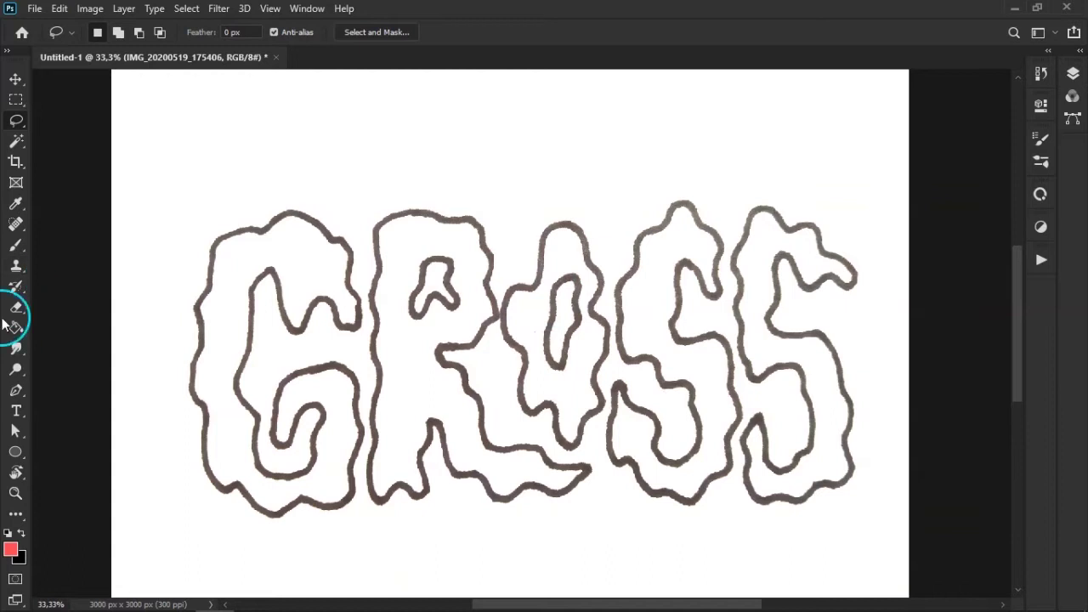
Rename the scanned sketch layer to 'Plantilla'.
{"action": "left_click", "coordinate": [17, 412]}
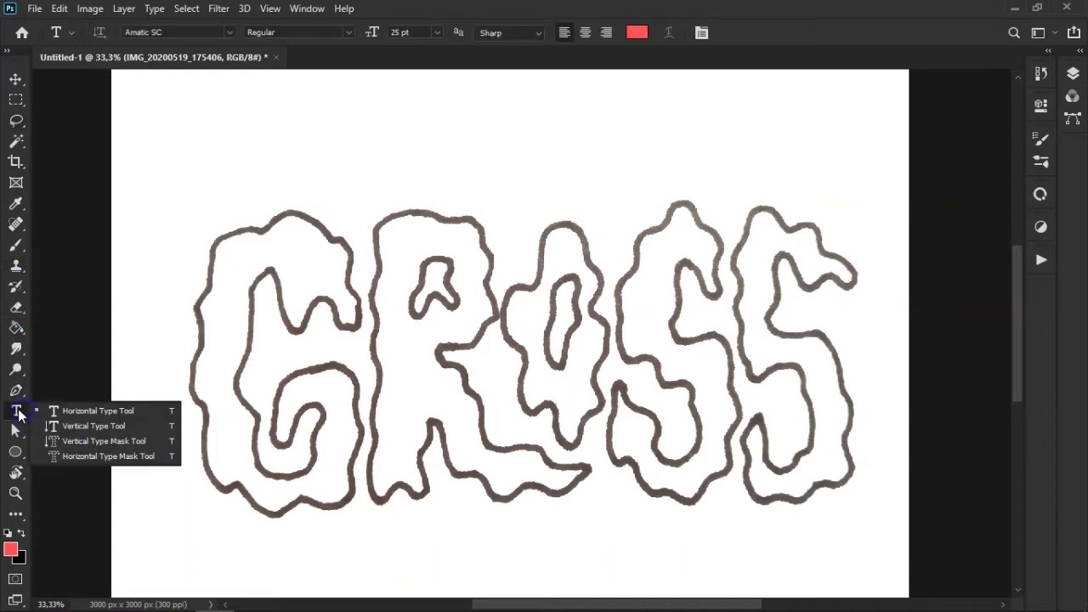
{"action": "left_click", "coordinate": [15, 414]}
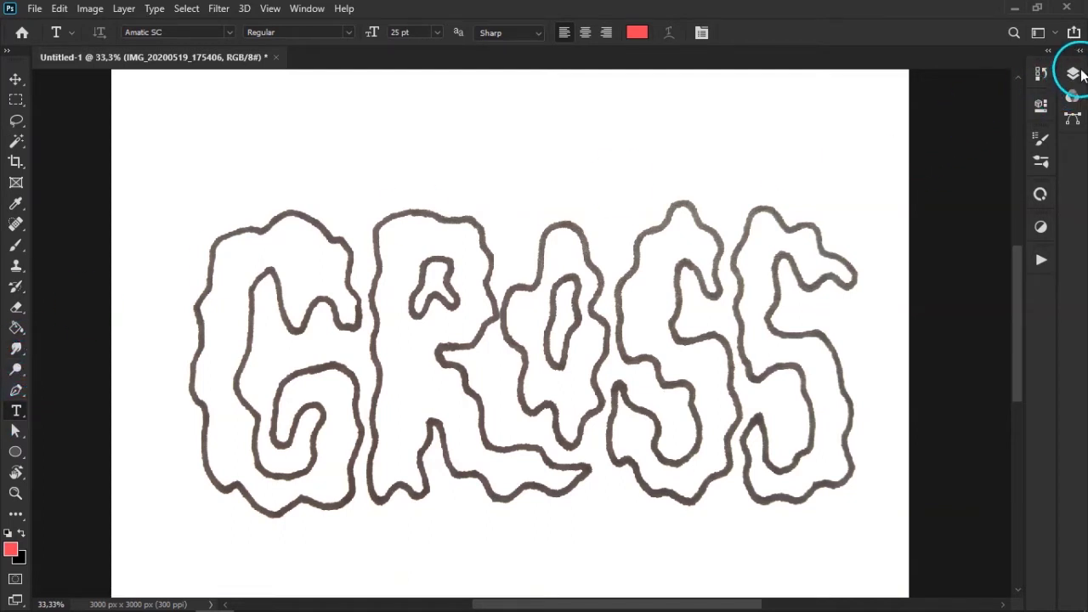
{"action": "left_click", "coordinate": [1076, 74]}
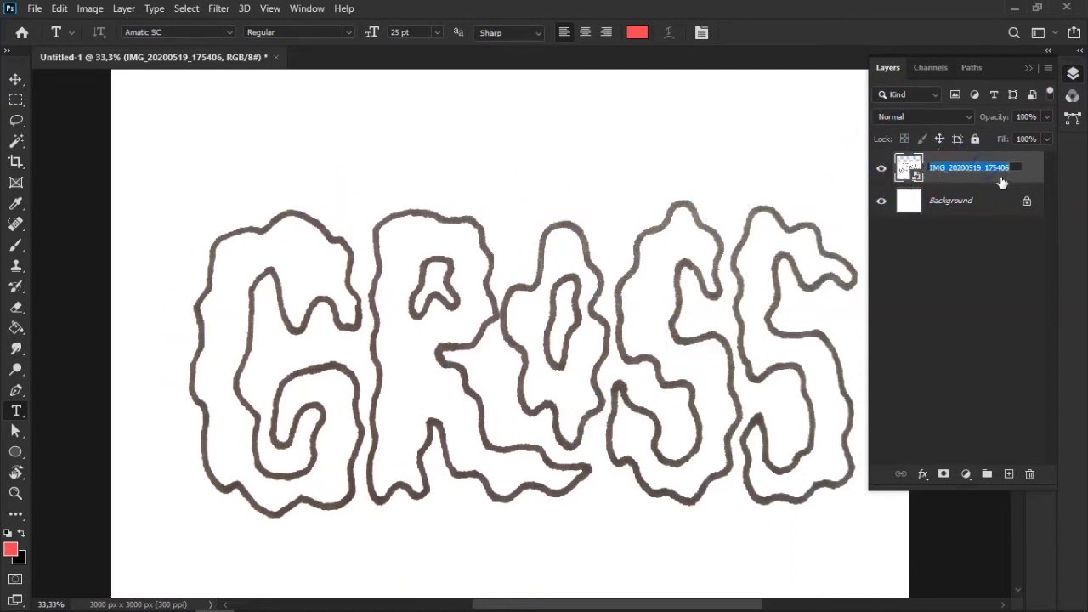
{"action": "type", "text": "Plantilla"}
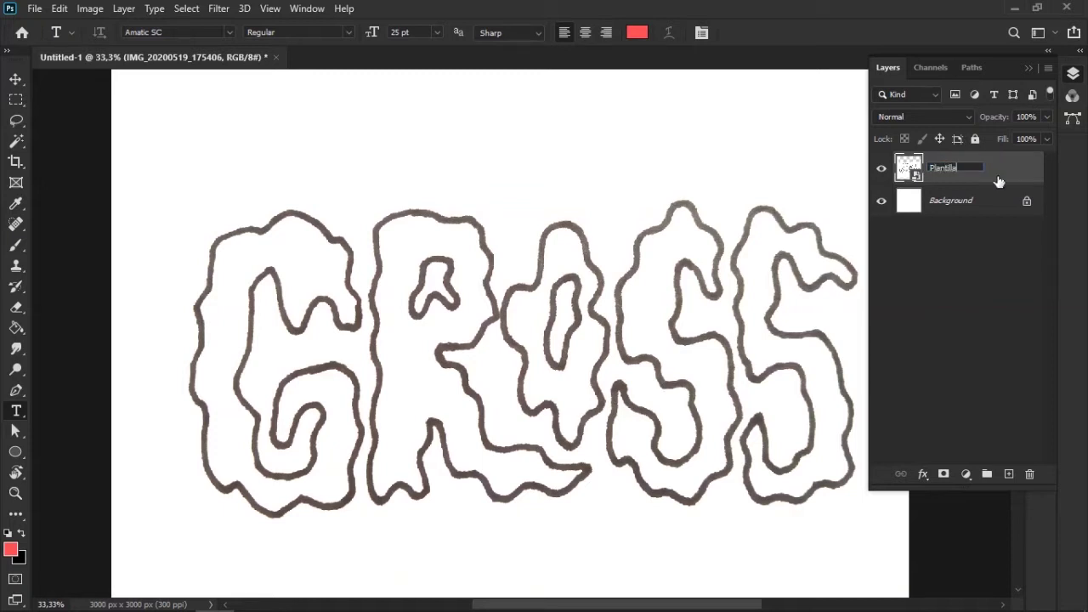
{"action": "key", "text": "Return"}
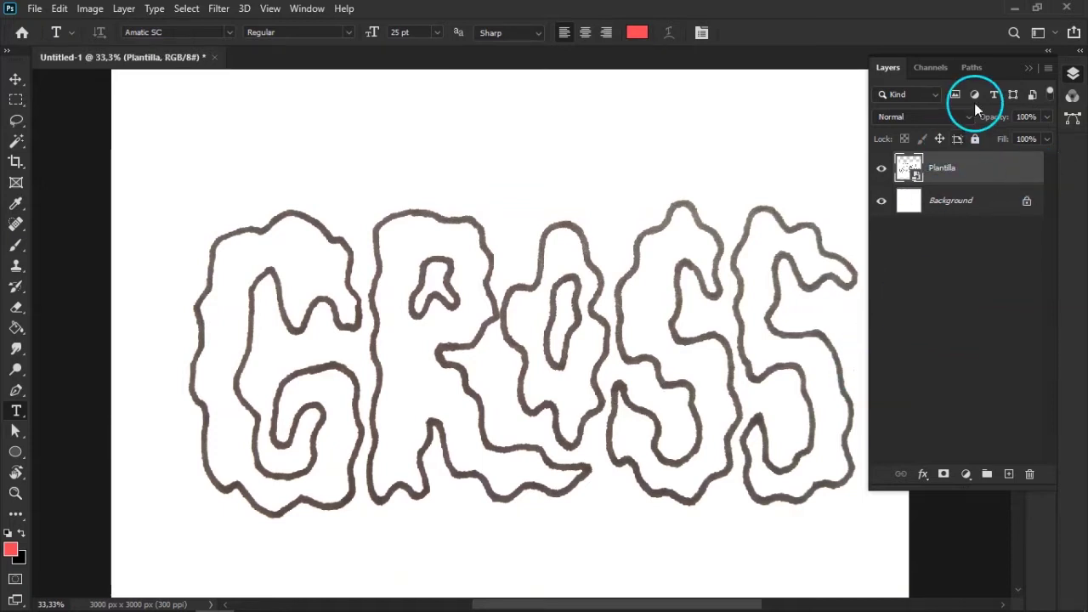
Fade Plantilla to 50% opacity and add a new empty Layer 1.
{"action": "left_click", "coordinate": [1047, 118]}
{"action": "left_click_drag", "start_coordinate": [1036, 139], "coordinate": [1016, 139]}
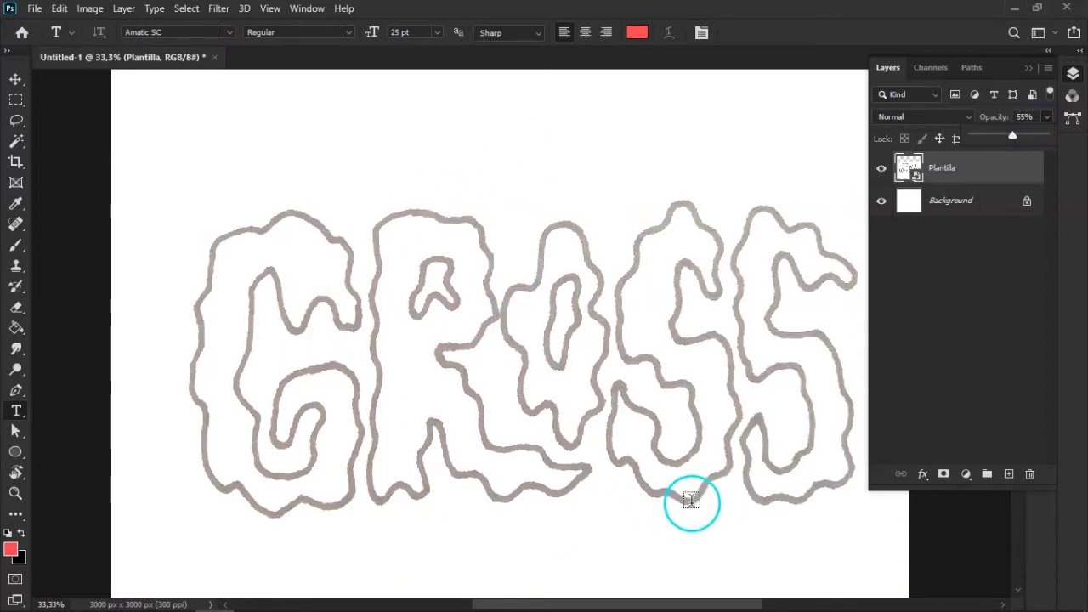
{"action": "left_click_drag", "start_coordinate": [1009, 137], "coordinate": [1009, 138]}
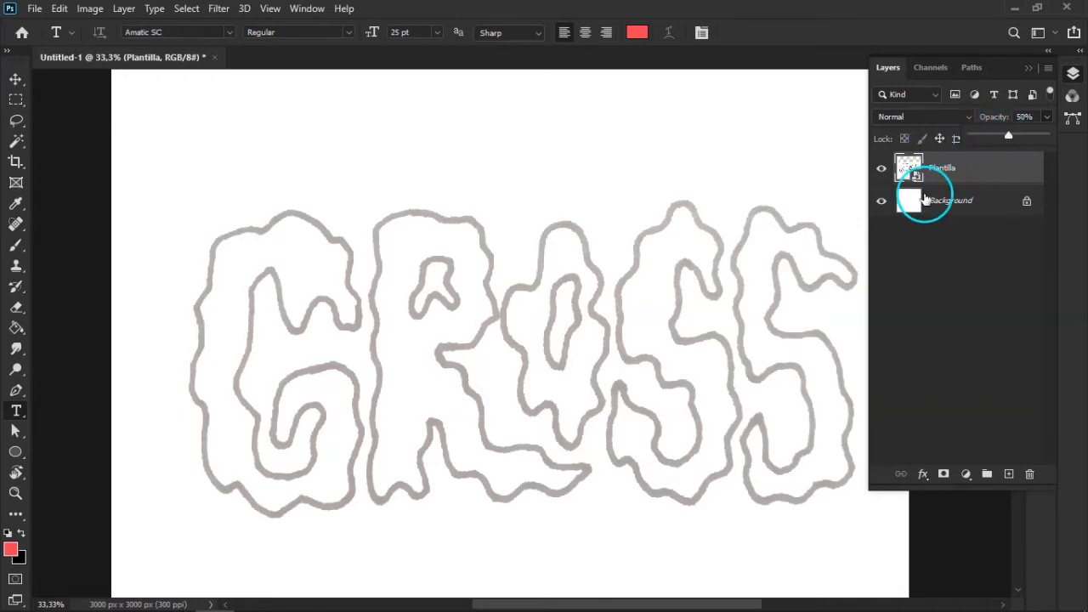
{"action": "key", "text": "ctrl+shift+alt+n"}
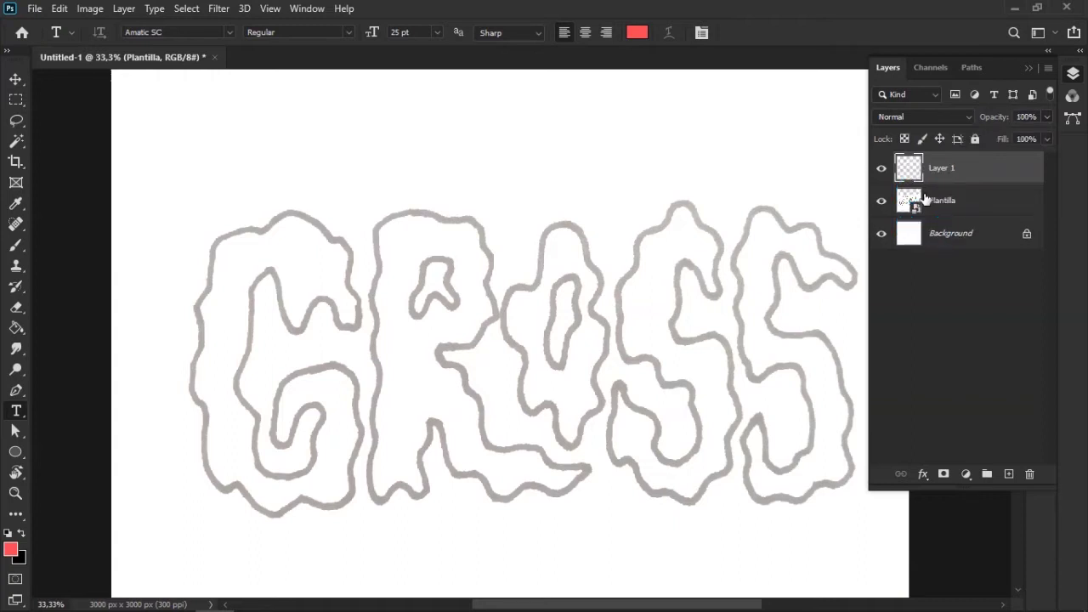
Move Plantilla above Layer 1 and set its blend mode to Multiply.
{"action": "left_click_drag", "start_coordinate": [925, 198], "coordinate": [940, 167]}
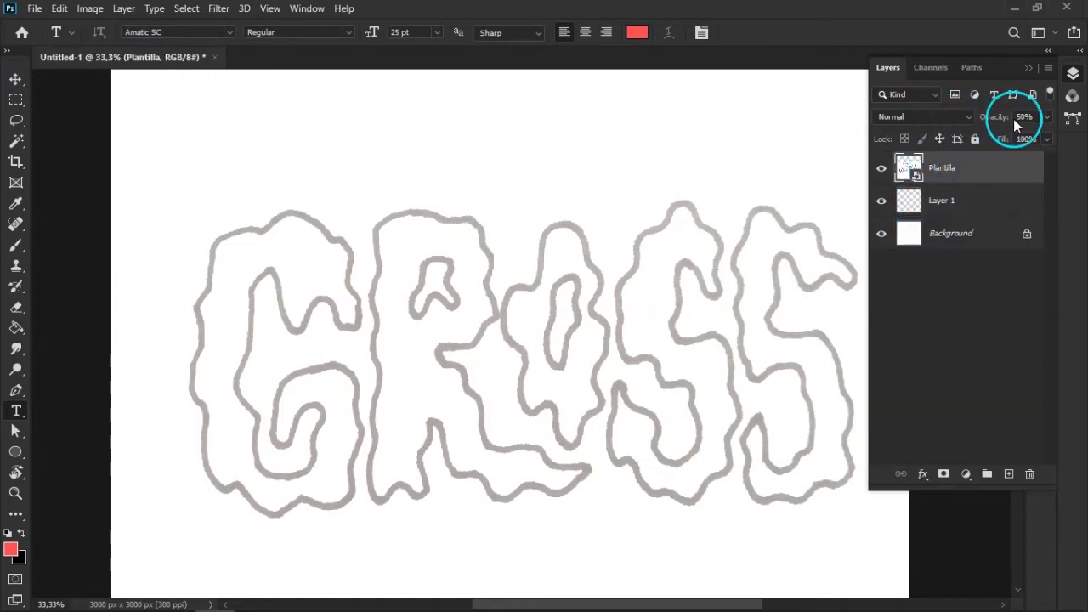
{"action": "left_click", "coordinate": [970, 114]}
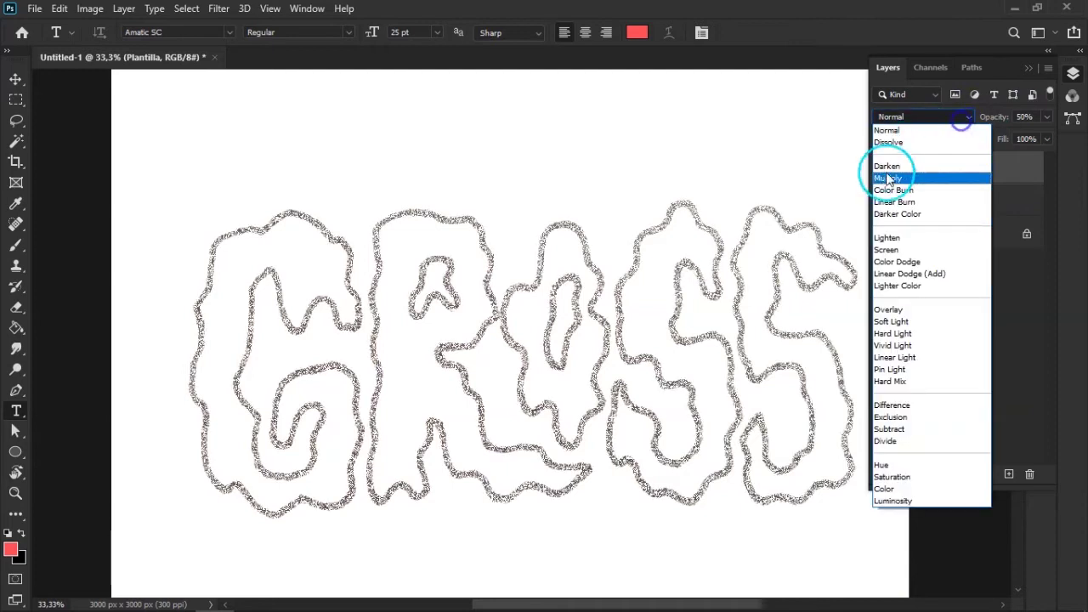
{"action": "left_click", "coordinate": [899, 176]}
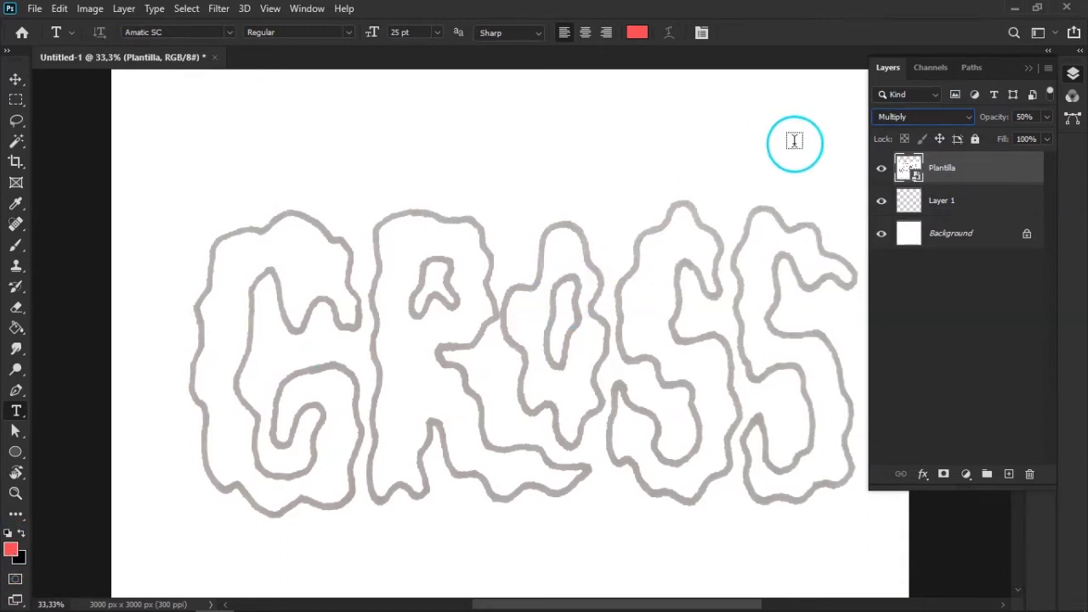
{"action": "left_click", "coordinate": [1028, 68]}
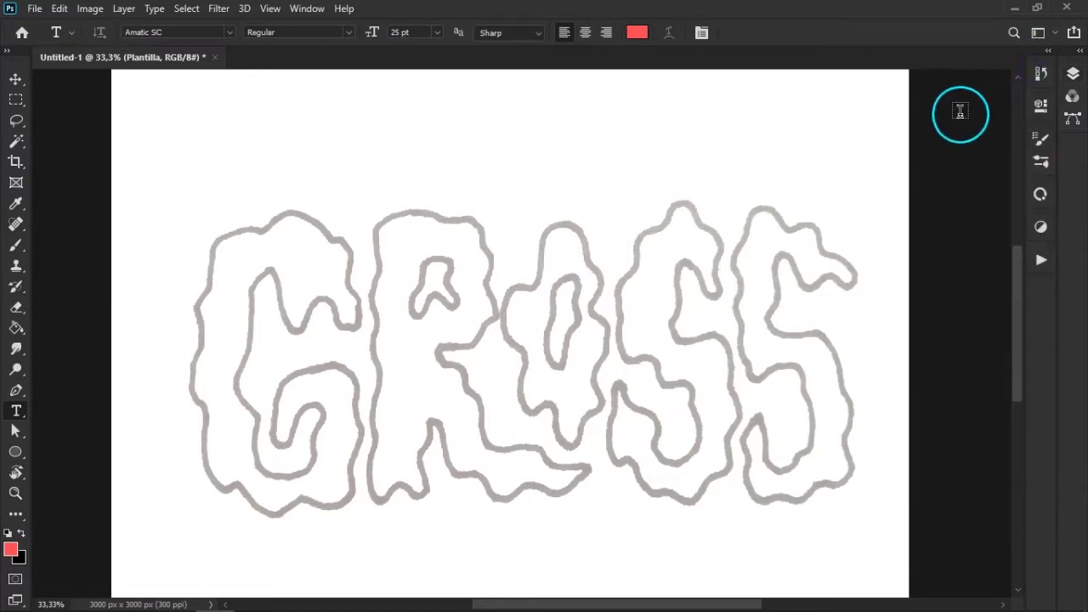
Choose the 10 px Hard Round Pressure Size brush preset.
{"action": "key", "text": "F5"}
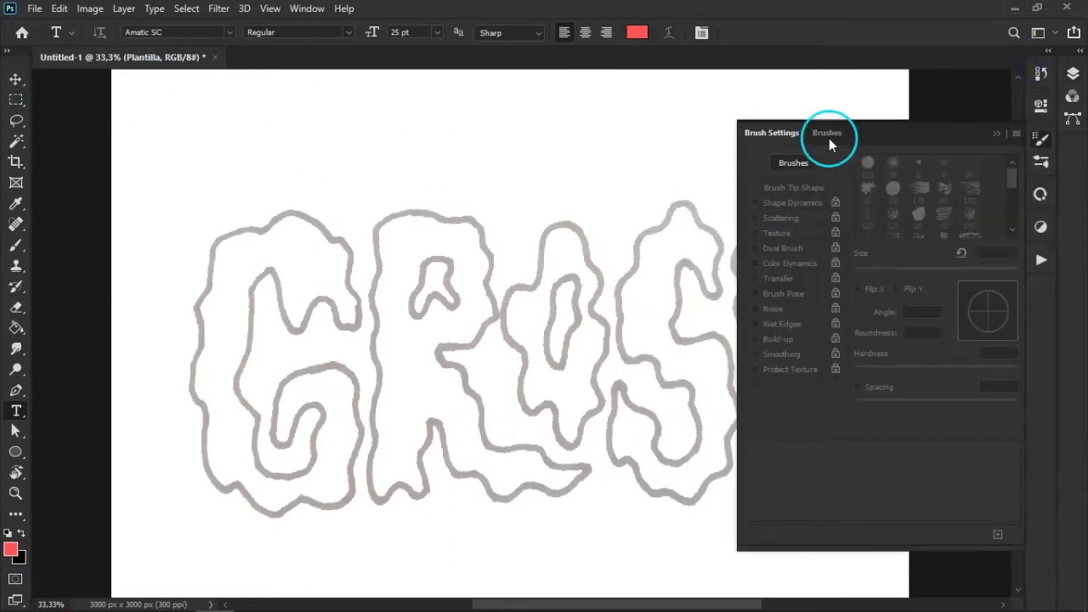
{"action": "left_click", "coordinate": [826, 134]}
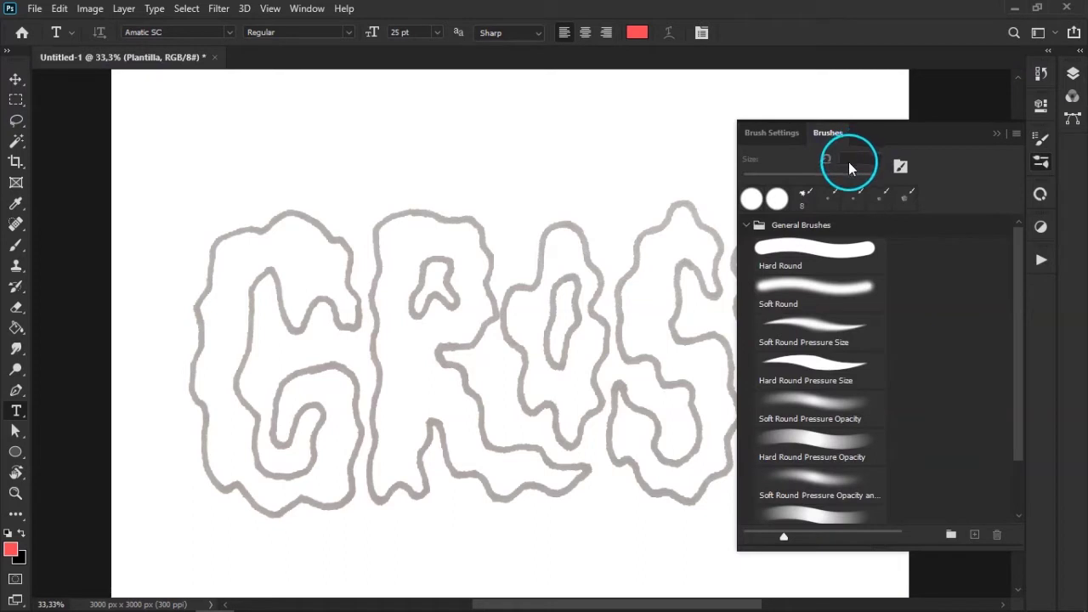
{"action": "left_click", "coordinate": [804, 380]}
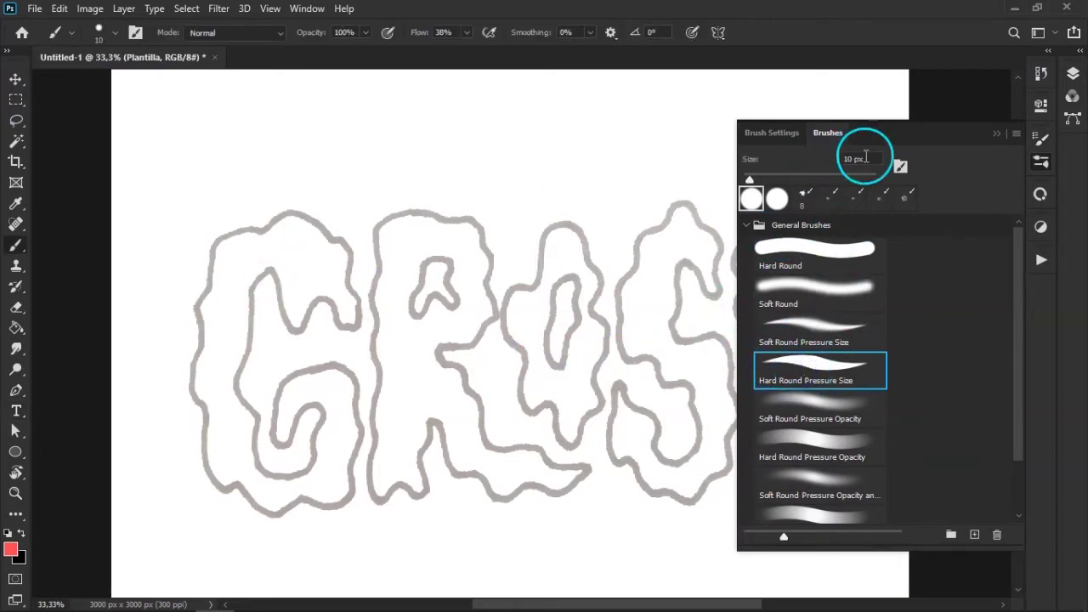
{"action": "left_click", "coordinate": [992, 129]}
Lock the Plantilla layer and make Layer 1 the active painting layer.
{"action": "left_click", "coordinate": [1071, 75]}
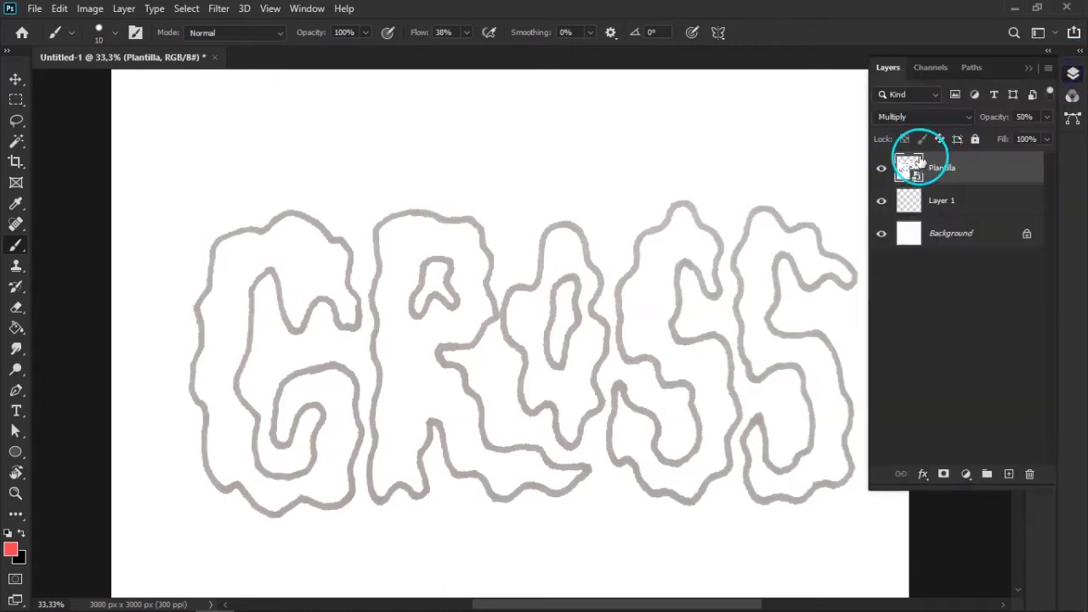
{"action": "left_click", "coordinate": [975, 140]}
{"action": "left_click", "coordinate": [927, 210]}
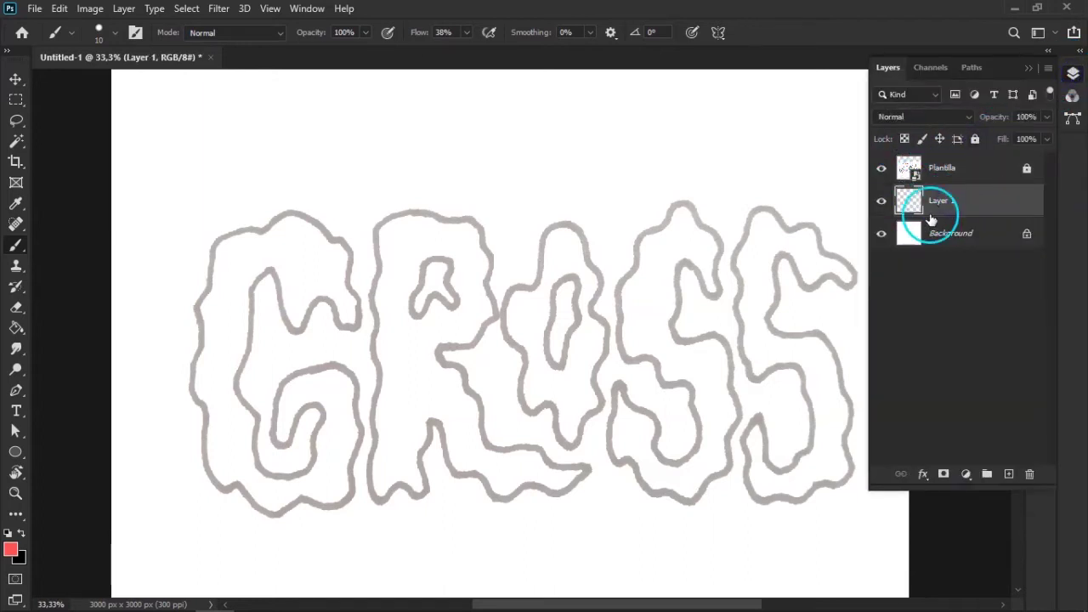
{"action": "key", "text": "ctrl+plus"}
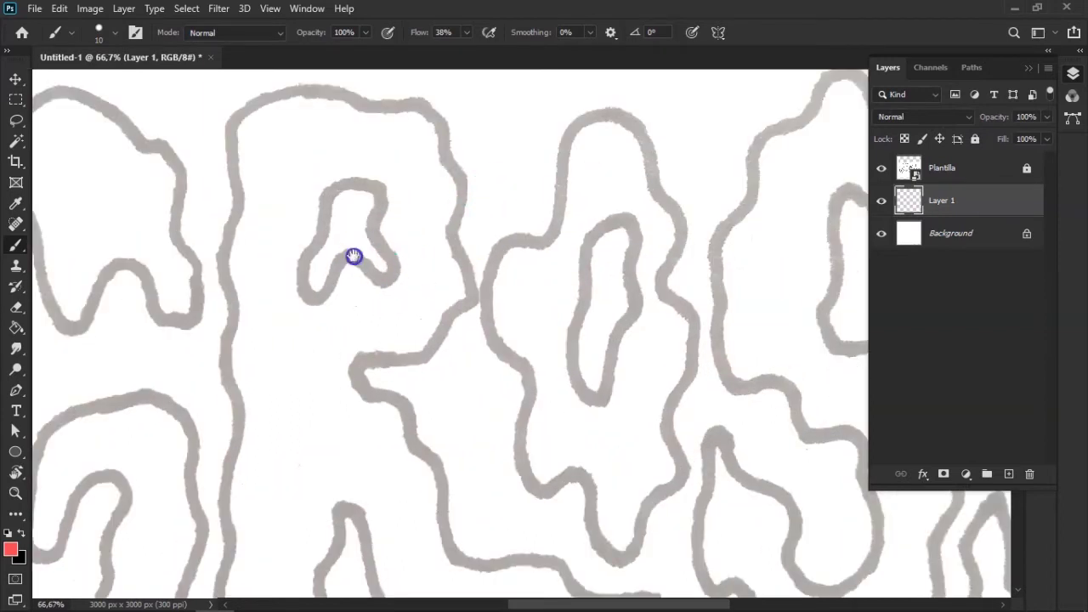
Trace the top and left side of the G's outline in red on Layer 1.
{"action": "key", "text": "ctrl+plus"}
{"action": "left_click_drag", "start_coordinate": [357, 255], "coordinate": [651, 319]}
{"action": "left_click_drag", "start_coordinate": [610, 264], "coordinate": [644, 314]}
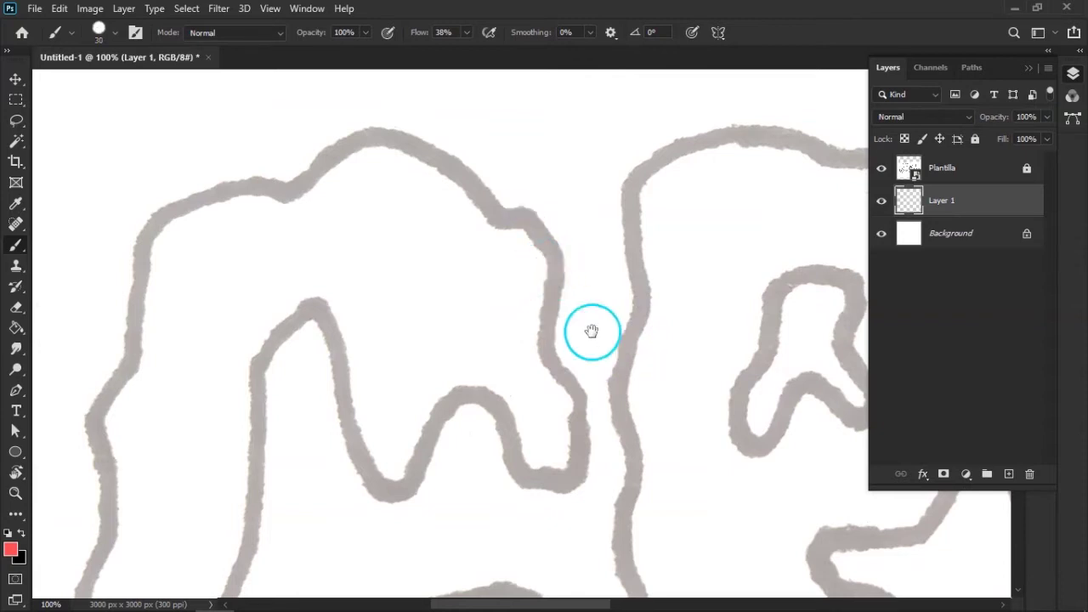
{"action": "left_click_drag", "start_coordinate": [587, 329], "coordinate": [622, 360]}
{"action": "mouse_move", "coordinate": [551, 254]}
{"action": "left_mouse_down"}
{"action": "mouse_move", "coordinate": [418, 179]}
{"action": "mouse_move", "coordinate": [343, 219]}
{"action": "mouse_move", "coordinate": [256, 223]}
{"action": "mouse_move", "coordinate": [187, 272]}
{"action": "left_mouse_up"}
{"action": "left_click_drag", "start_coordinate": [166, 395], "coordinate": [394, 161]}
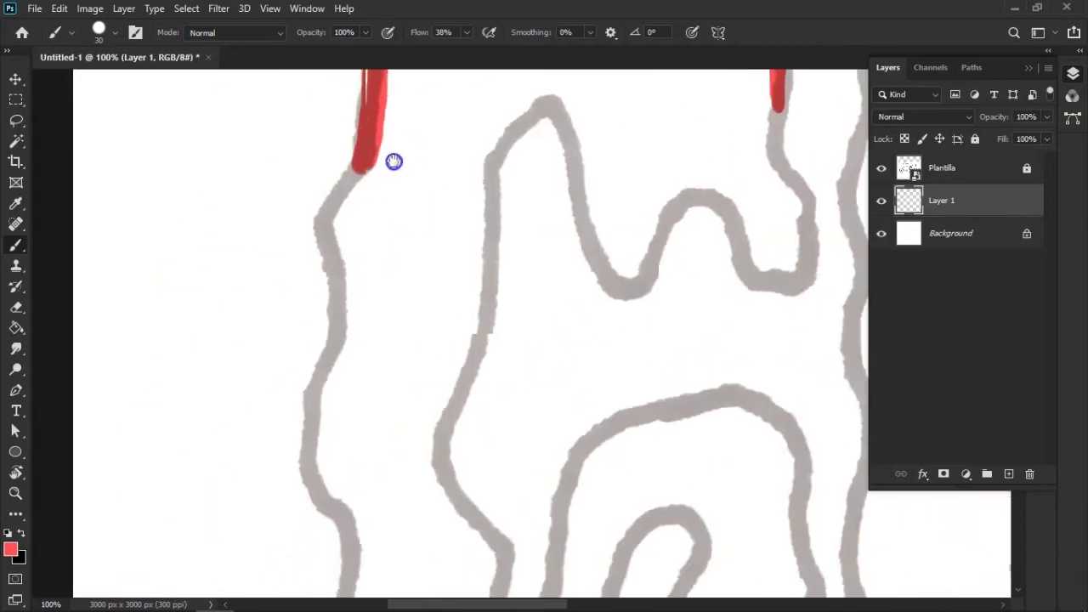
{"action": "mouse_move", "coordinate": [342, 296]}
{"action": "left_mouse_down"}
{"action": "mouse_move", "coordinate": [328, 389]}
{"action": "mouse_move", "coordinate": [371, 280]}
{"action": "mouse_move", "coordinate": [323, 315]}
{"action": "left_mouse_up"}
{"action": "mouse_move", "coordinate": [348, 391]}
{"action": "left_mouse_down"}
{"action": "mouse_move", "coordinate": [362, 433]}
{"action": "mouse_move", "coordinate": [391, 297]}
{"action": "mouse_move", "coordinate": [368, 415]}
{"action": "mouse_move", "coordinate": [398, 493]}
{"action": "left_mouse_up"}
Trace the G's bottom and inner loop in red, completing its outline.
{"action": "mouse_move", "coordinate": [513, 541]}
{"action": "left_mouse_down"}
{"action": "mouse_move", "coordinate": [587, 573]}
{"action": "mouse_move", "coordinate": [668, 532]}
{"action": "mouse_move", "coordinate": [745, 542]}
{"action": "mouse_move", "coordinate": [799, 499]}
{"action": "mouse_move", "coordinate": [821, 306]}
{"action": "mouse_move", "coordinate": [810, 208]}
{"action": "left_mouse_up"}
{"action": "mouse_move", "coordinate": [773, 142]}
{"action": "left_mouse_down"}
{"action": "mouse_move", "coordinate": [688, 150]}
{"action": "mouse_move", "coordinate": [620, 174]}
{"action": "left_mouse_up"}
{"action": "mouse_move", "coordinate": [581, 230]}
{"action": "left_mouse_down"}
{"action": "mouse_move", "coordinate": [569, 312]}
{"action": "mouse_move", "coordinate": [598, 365]}
{"action": "mouse_move", "coordinate": [639, 303]}
{"action": "mouse_move", "coordinate": [716, 287]}
{"action": "mouse_move", "coordinate": [680, 369]}
{"action": "mouse_move", "coordinate": [668, 459]}
{"action": "mouse_move", "coordinate": [552, 450]}
{"action": "mouse_move", "coordinate": [515, 274]}
{"action": "left_mouse_up"}
{"action": "left_click_drag", "start_coordinate": [498, 204], "coordinate": [568, 359]}
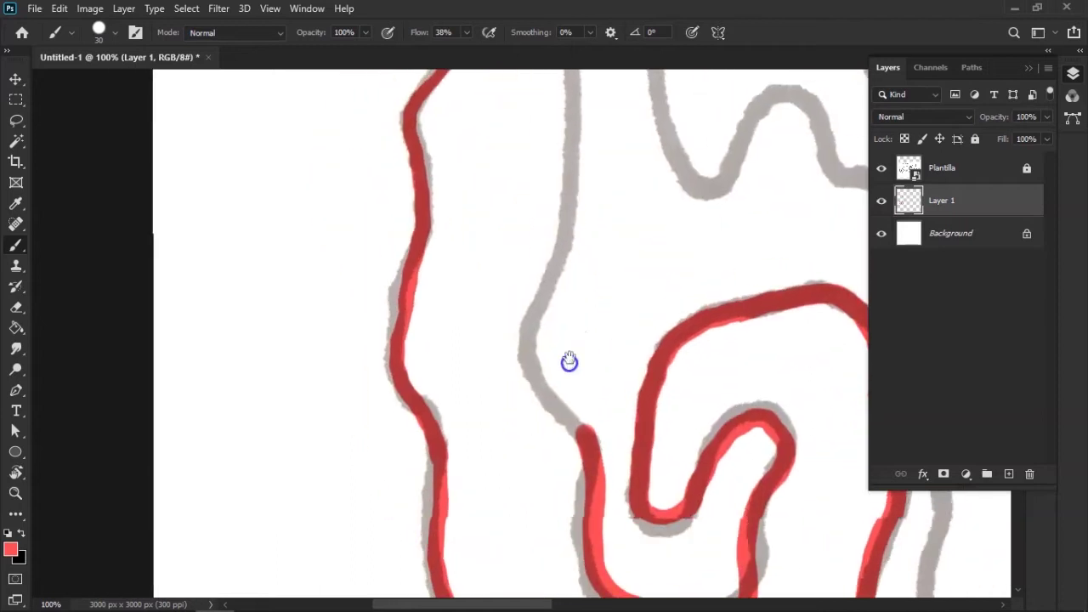
{"action": "mouse_move", "coordinate": [587, 451]}
{"action": "left_mouse_down"}
{"action": "mouse_move", "coordinate": [525, 315]}
{"action": "mouse_move", "coordinate": [570, 209]}
{"action": "mouse_move", "coordinate": [536, 301]}
{"action": "mouse_move", "coordinate": [541, 180]}
{"action": "left_mouse_up"}
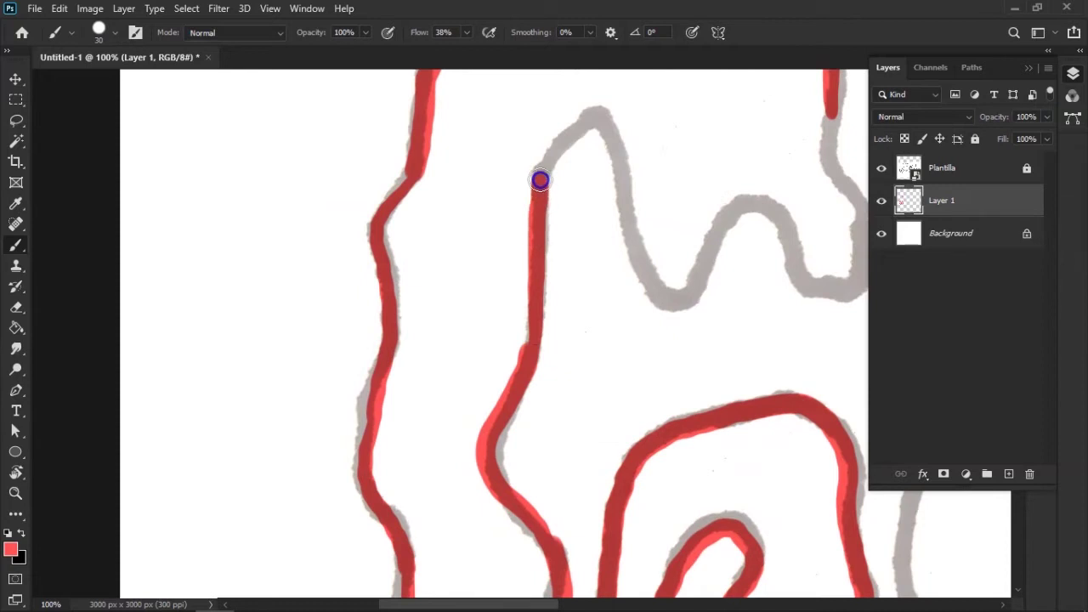
{"action": "mouse_move", "coordinate": [618, 174]}
{"action": "left_mouse_down"}
{"action": "mouse_move", "coordinate": [655, 289]}
{"action": "mouse_move", "coordinate": [753, 204]}
{"action": "mouse_move", "coordinate": [541, 217]}
{"action": "mouse_move", "coordinate": [595, 219]}
{"action": "mouse_move", "coordinate": [644, 292]}
{"action": "mouse_move", "coordinate": [672, 240]}
{"action": "mouse_move", "coordinate": [641, 158]}
{"action": "left_mouse_up"}
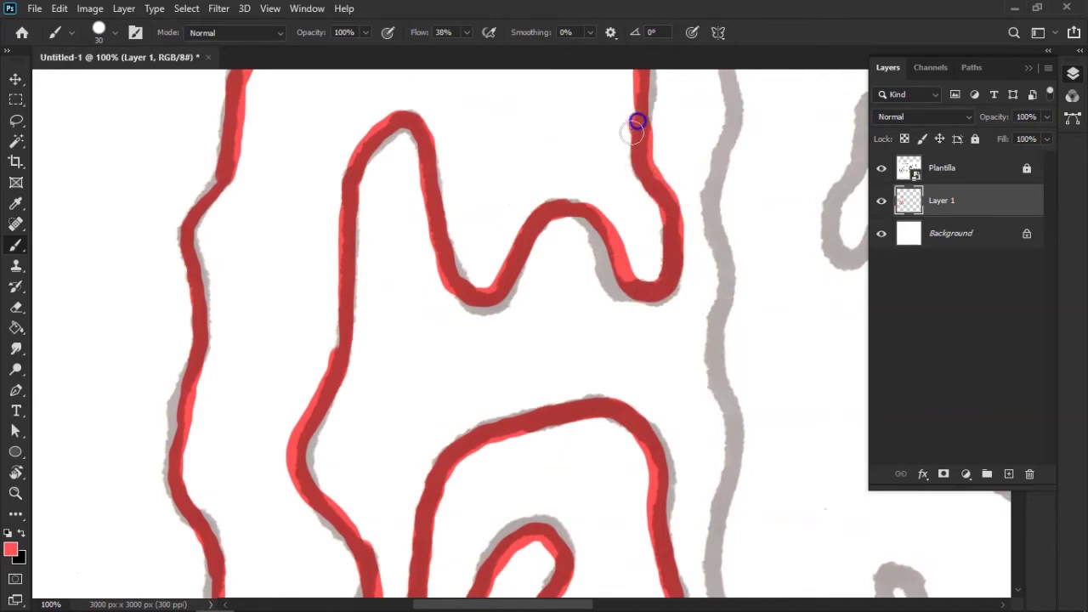
{"action": "key", "text": "ctrl+minus"}
{"action": "key", "text": "ctrl+minus"}
{"action": "key", "text": "ctrl+minus"}
{"action": "key", "text": "ctrl+minus"}
{"action": "key", "text": "ctrl+minus"}
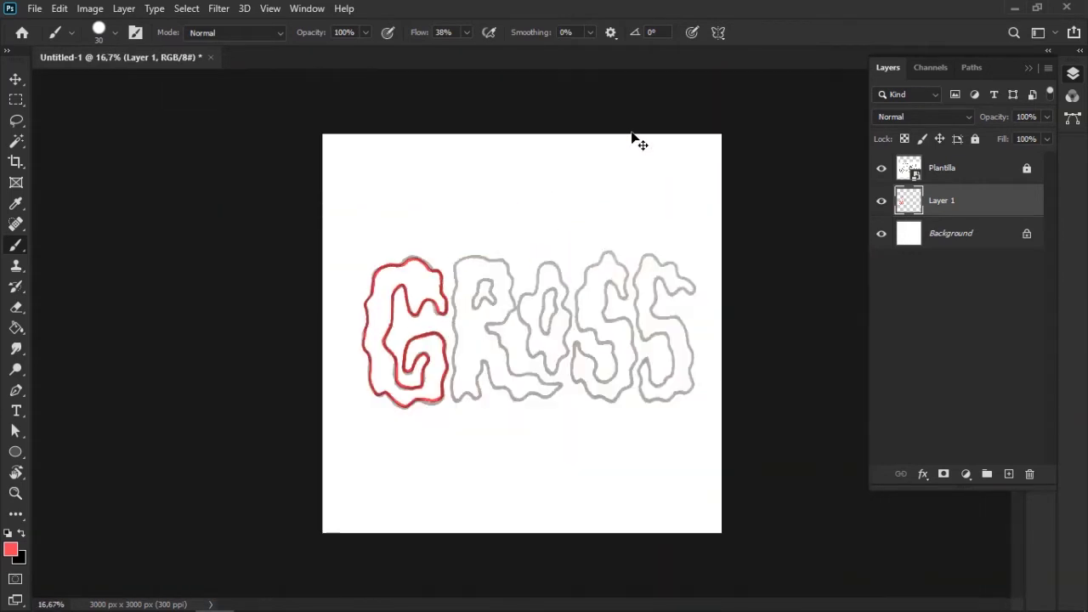
{"action": "key", "text": "ctrl+plus"}
{"action": "key", "text": "ctrl+plus"}
Hide the Plantilla template and fill the inside of the G red with the Paint Bucket.
{"action": "left_click_drag", "start_coordinate": [517, 255], "coordinate": [622, 277]}
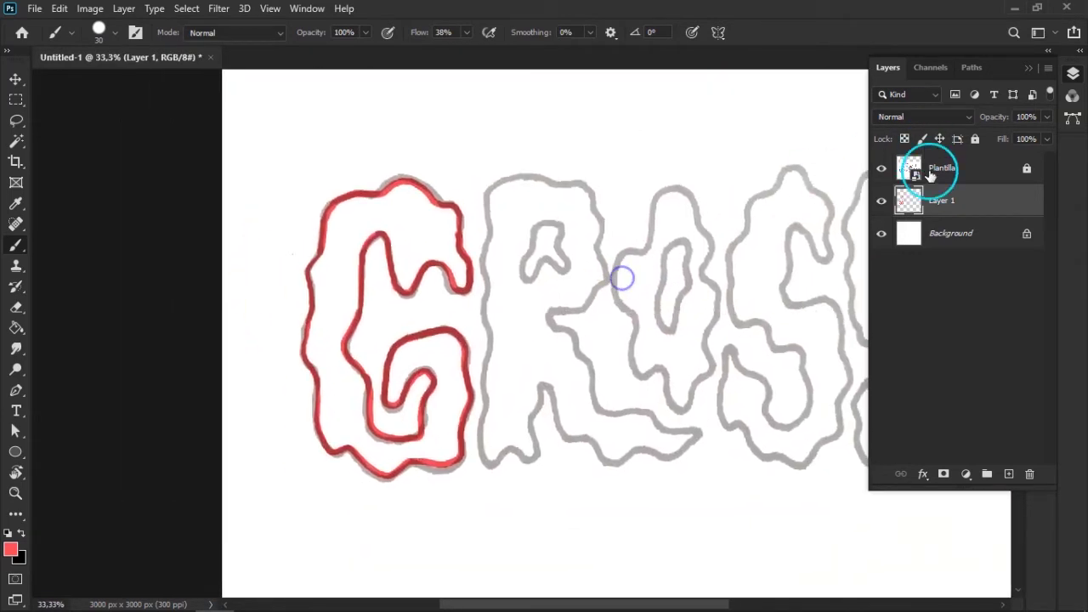
{"action": "left_click", "coordinate": [884, 170]}
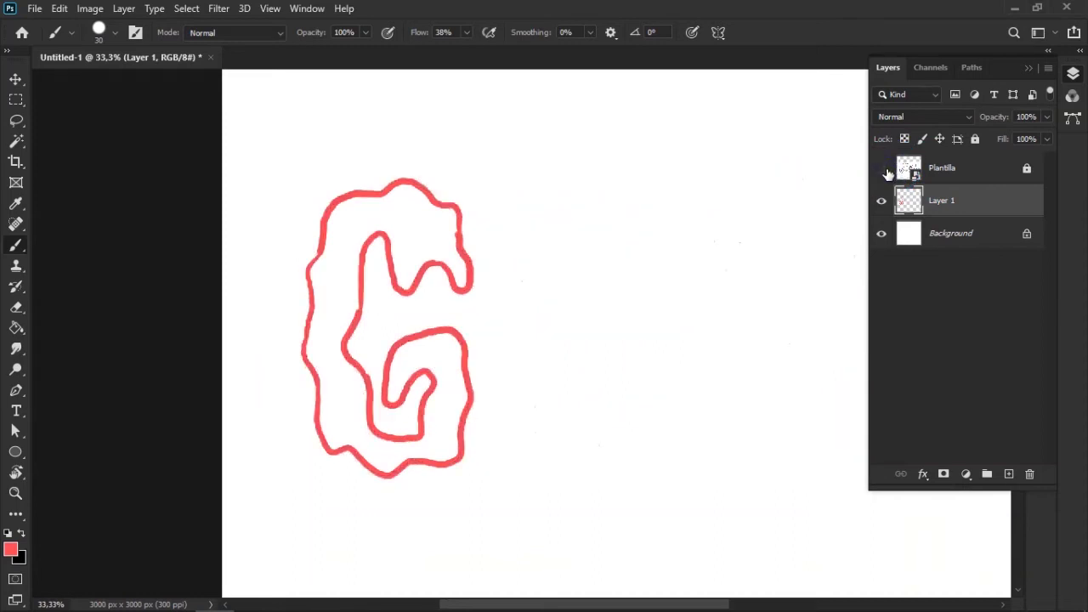
{"action": "key", "text": "ctrl+plus"}
{"action": "key", "text": "ctrl+plus"}
{"action": "key", "text": "ctrl+minus"}
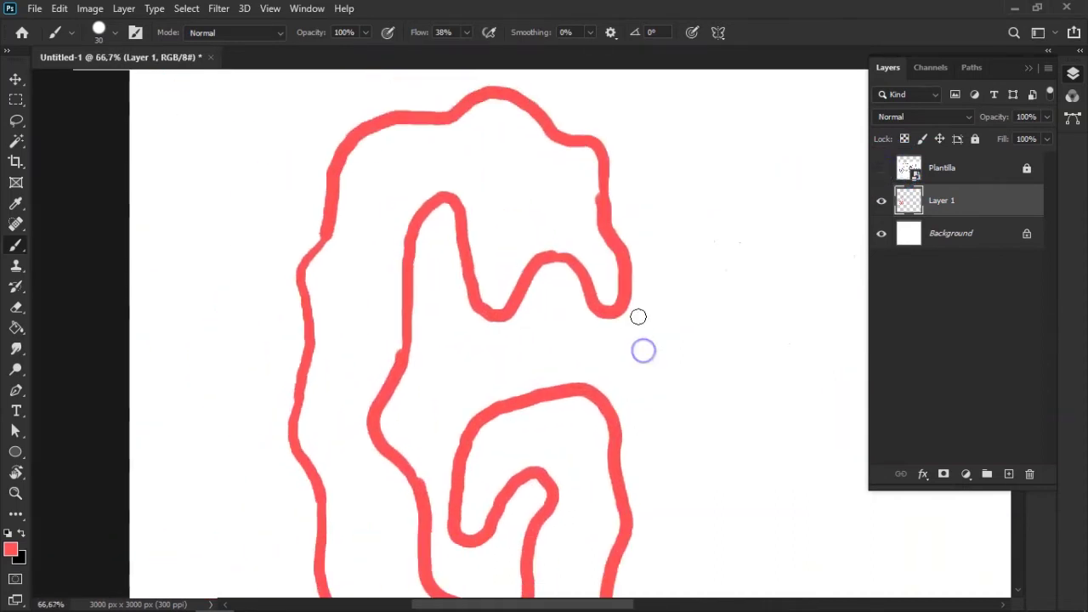
{"action": "left_click_drag", "start_coordinate": [498, 304], "coordinate": [639, 323]}
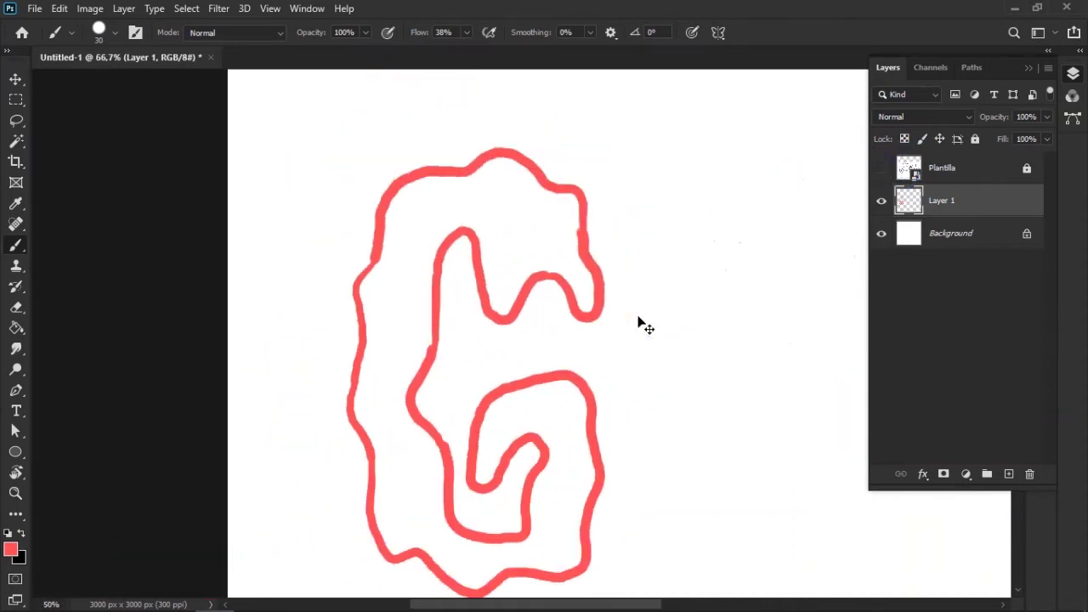
{"action": "left_click", "coordinate": [16, 328]}
{"action": "left_click", "coordinate": [511, 206]}
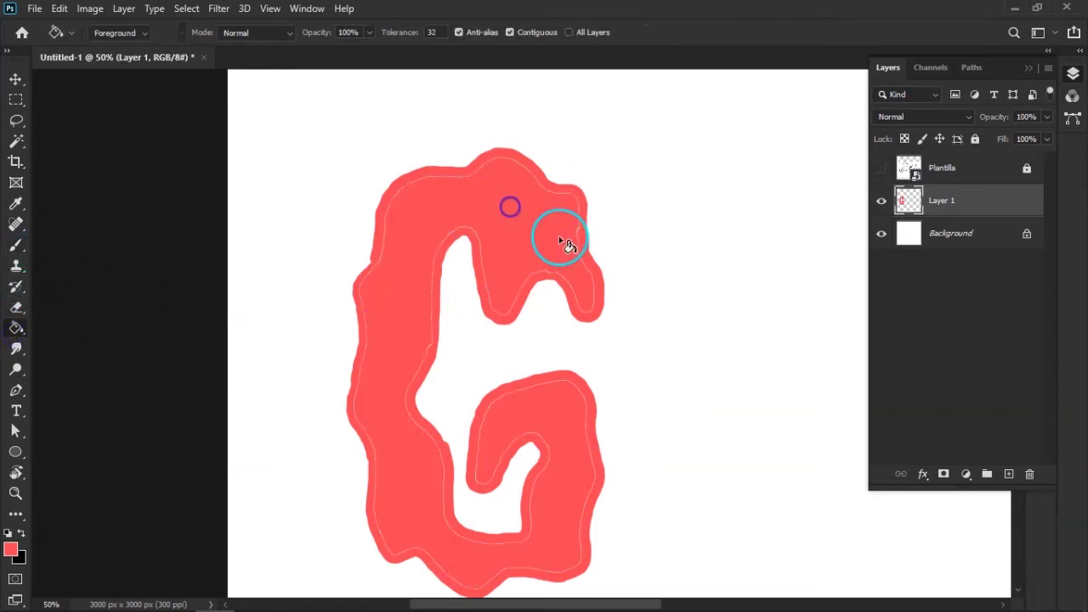
Fill the remaining white halo gaps around the G's upper bend with red.
{"action": "key", "text": "ctrl+plus"}
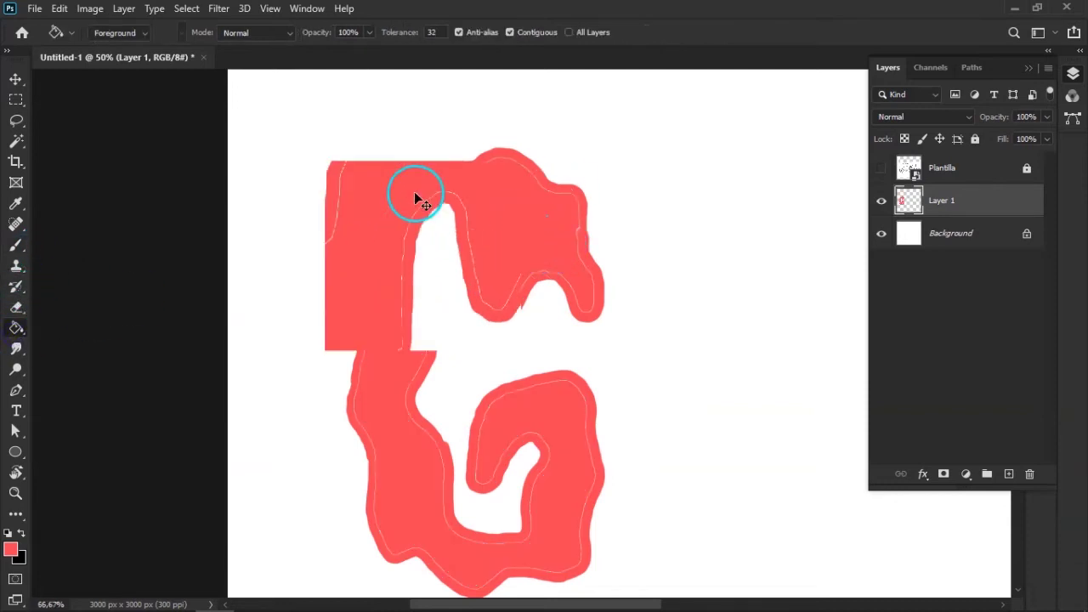
{"action": "key", "text": "ctrl+plus"}
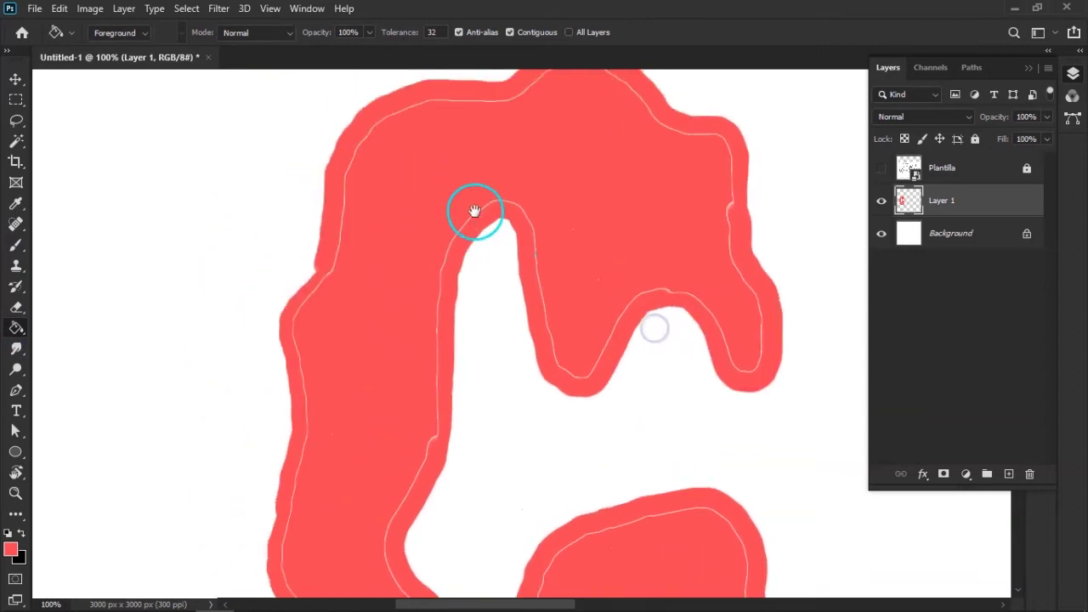
{"action": "left_click_drag", "start_coordinate": [474, 214], "coordinate": [559, 354]}
{"action": "left_click_drag", "start_coordinate": [524, 259], "coordinate": [544, 236]}
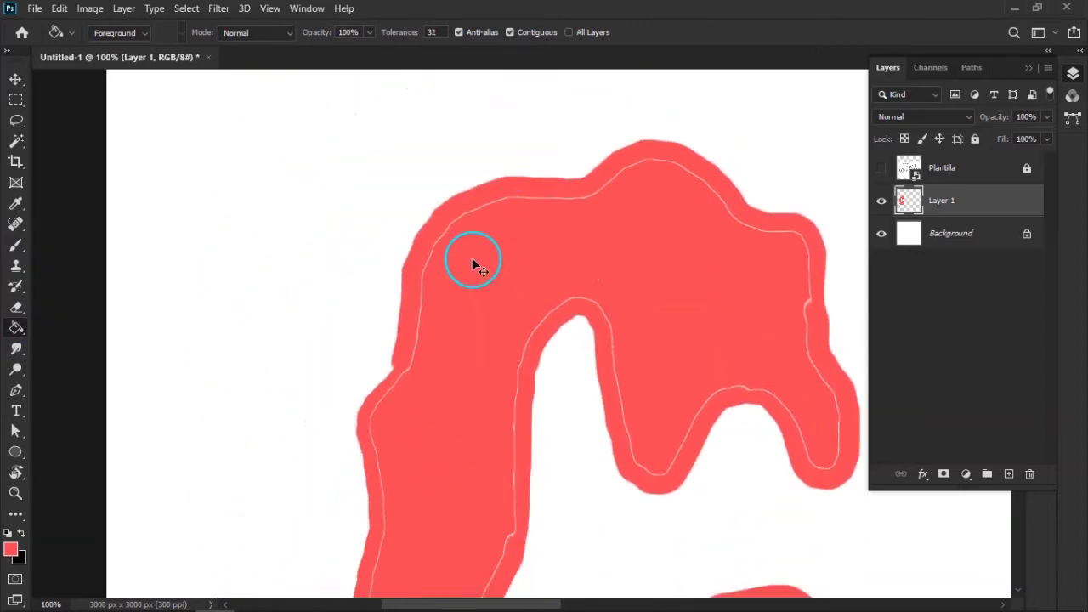
{"action": "key", "text": "ctrl+plus"}
{"action": "left_click_drag", "start_coordinate": [474, 257], "coordinate": [586, 267]}
{"action": "key", "text": "b"}
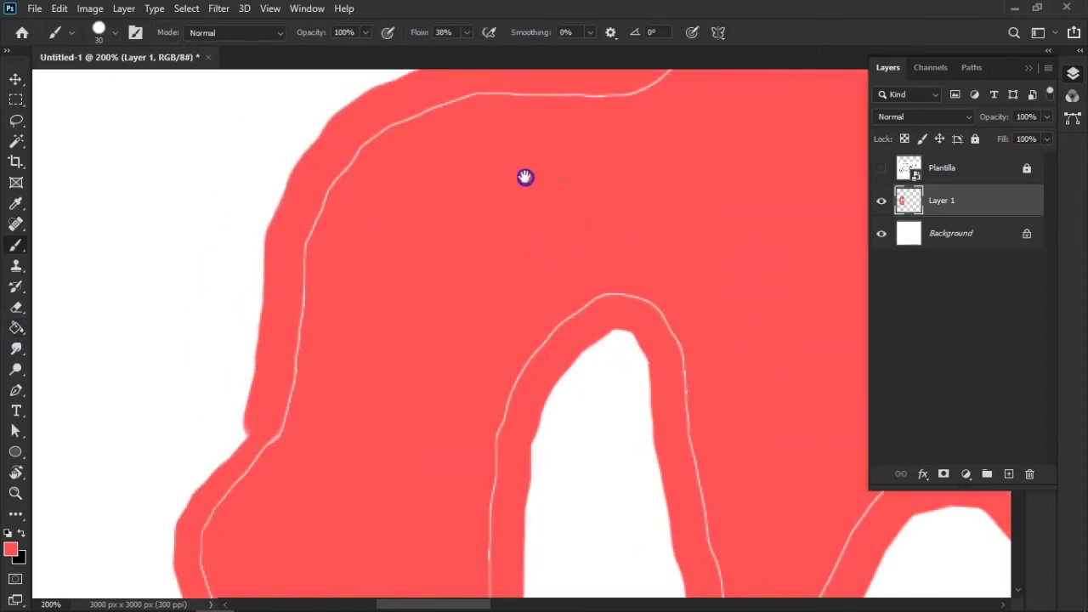
{"action": "scroll", "coordinate": [535, 204], "scroll_direction": "up", "scroll_amount": 3}
{"action": "key", "text": "ctrl+minus"}
{"action": "key", "text": "ctrl+minus"}
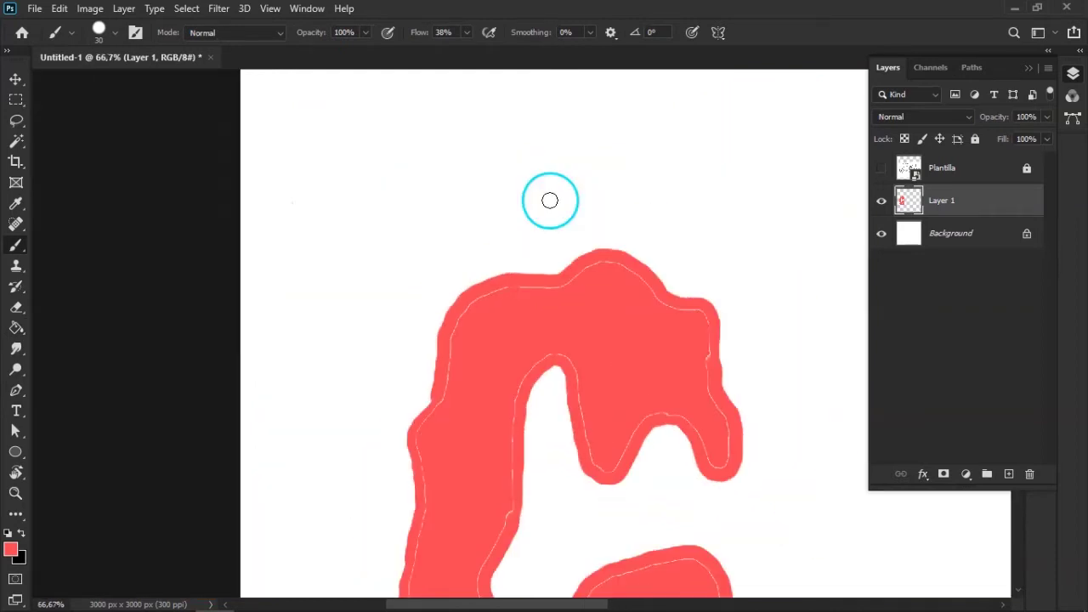
{"action": "key", "text": "g"}
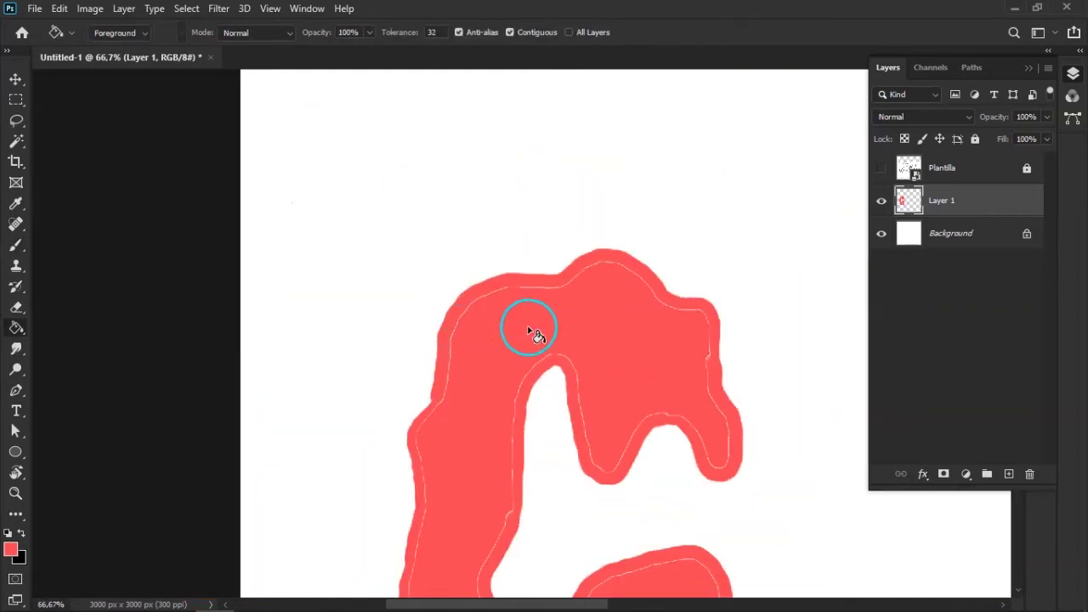
{"action": "left_click", "coordinate": [551, 317]}
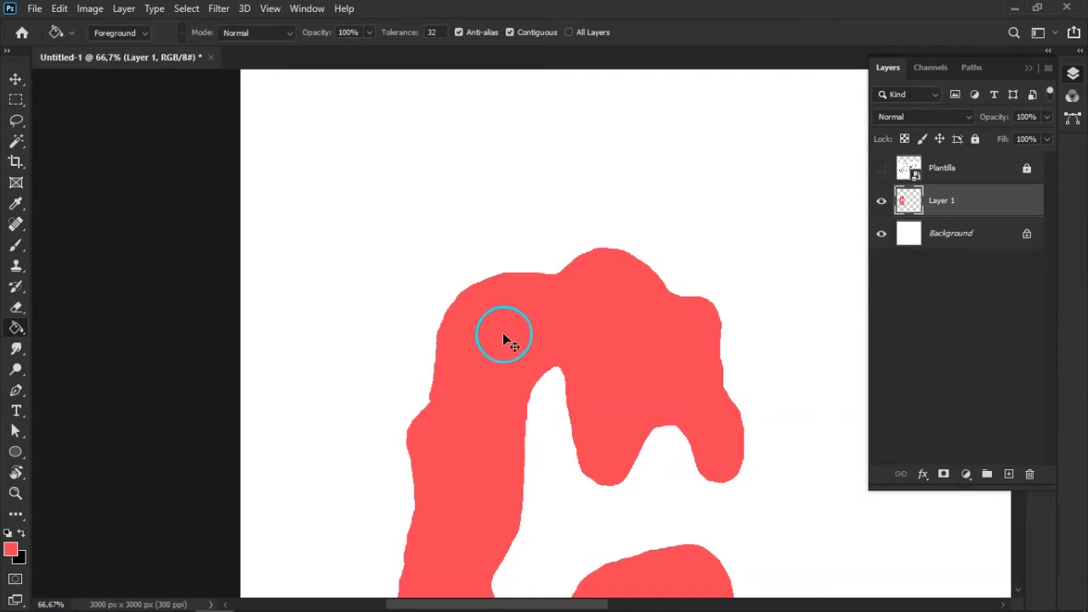
{"action": "scroll", "coordinate": [503, 332], "scroll_direction": "up", "scroll_amount": 2}
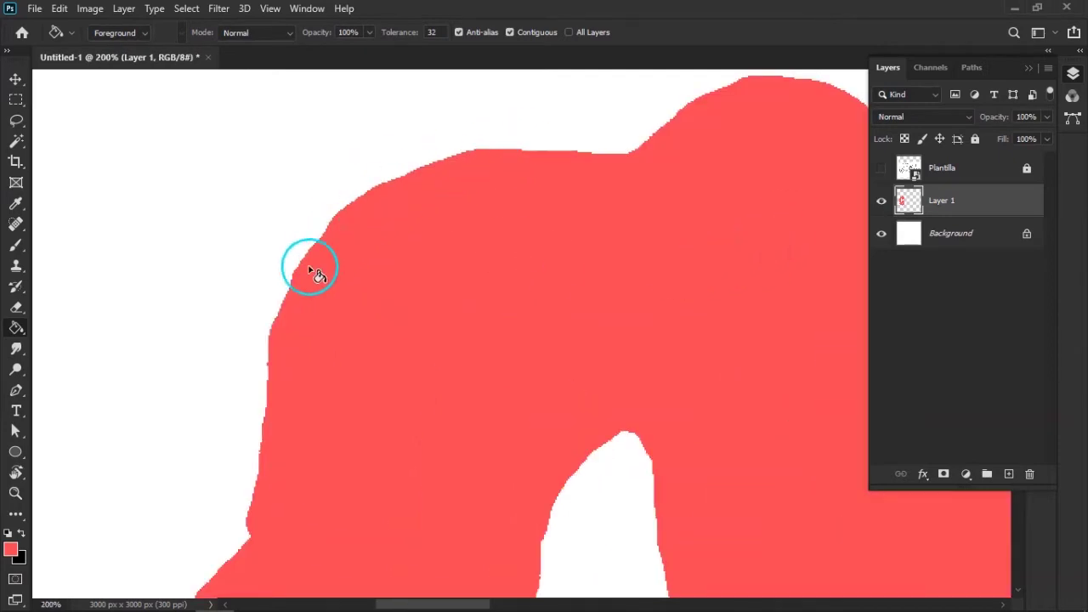
{"action": "left_click", "coordinate": [430, 183]}
{"action": "key", "text": "ctrl+minus"}
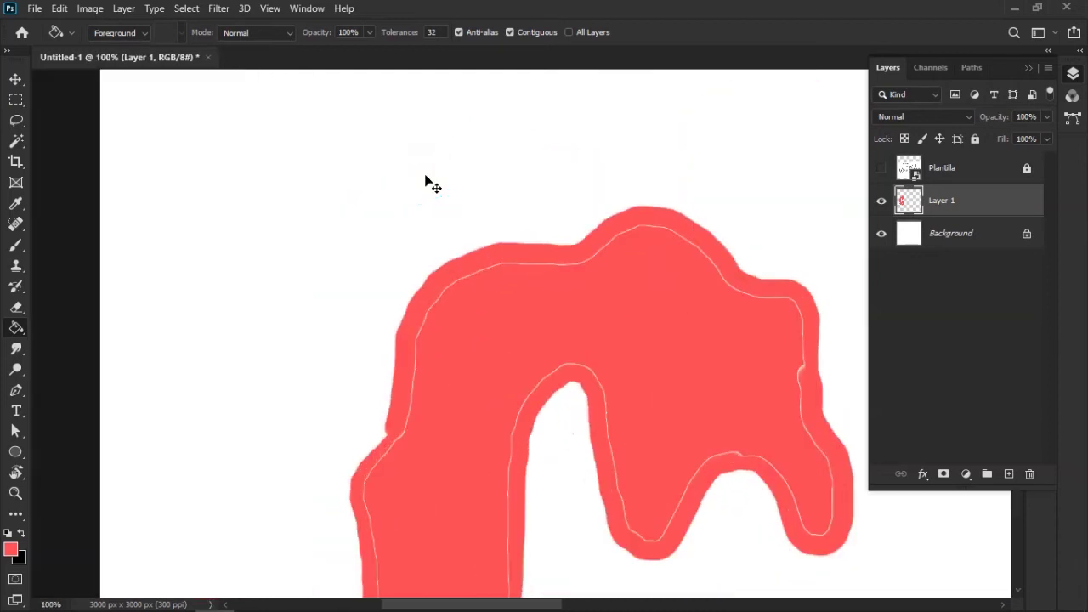
{"action": "key", "text": "ctrl+plus"}
Brush red over the white outline lines along the G's top and left side.
{"action": "key", "text": "b"}
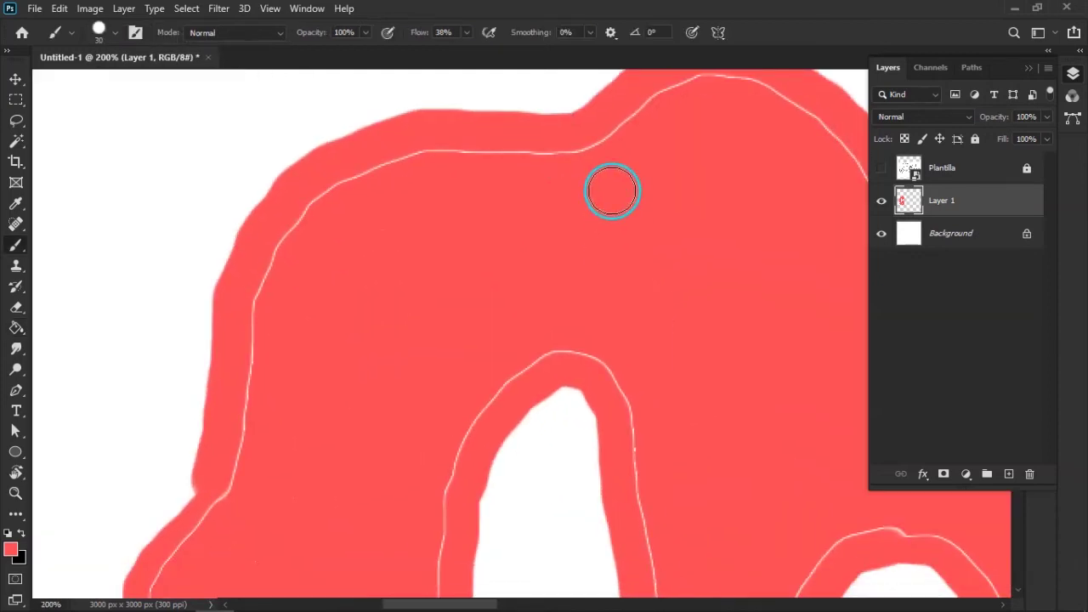
{"action": "scroll", "coordinate": [614, 205], "scroll_direction": "left", "scroll_amount": 2}
{"action": "left_click_drag", "start_coordinate": [531, 145], "coordinate": [329, 364]}
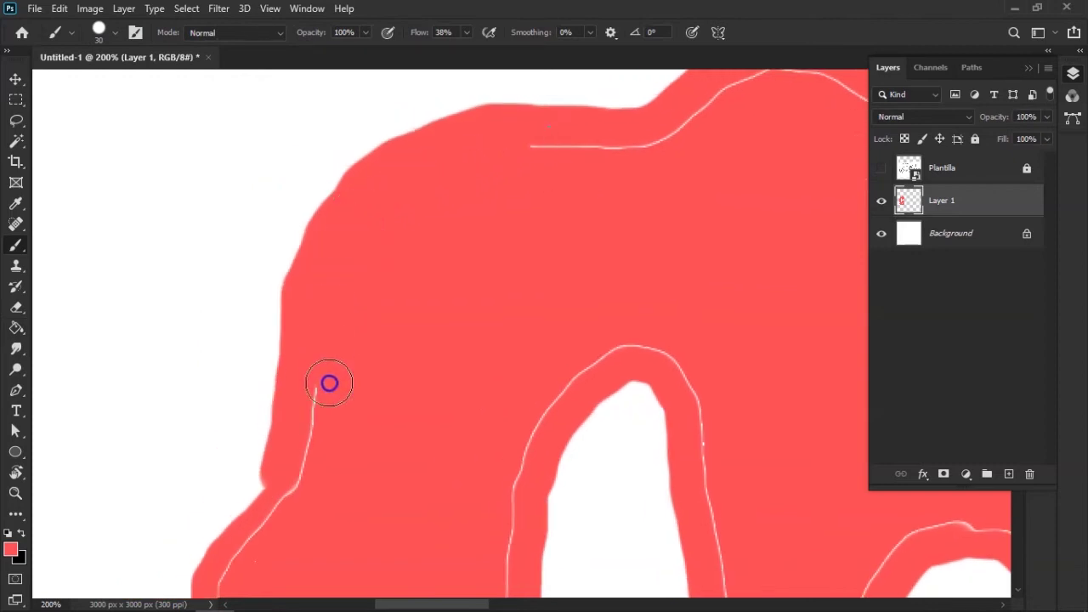
{"action": "scroll", "coordinate": [329, 363], "scroll_direction": "down", "scroll_amount": 3}
{"action": "scroll", "coordinate": [329, 363], "scroll_direction": "left", "scroll_amount": 2}
{"action": "scroll", "coordinate": [474, 218], "scroll_direction": "down", "scroll_amount": 2}
{"action": "scroll", "coordinate": [473, 218], "scroll_direction": "left", "scroll_amount": 1}
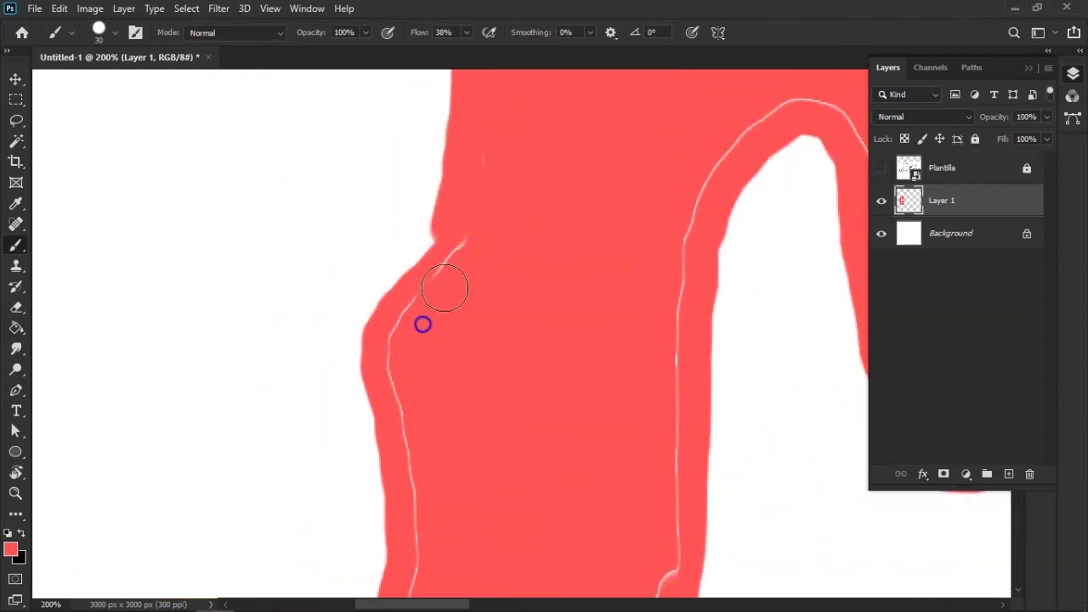
{"action": "scroll", "coordinate": [488, 182], "scroll_direction": "down", "scroll_amount": 3}
{"action": "scroll", "coordinate": [488, 182], "scroll_direction": "left", "scroll_amount": 1}
{"action": "left_click_drag", "start_coordinate": [462, 175], "coordinate": [450, 295]}
{"action": "scroll", "coordinate": [544, 195], "scroll_direction": "down", "scroll_amount": 4}
{"action": "scroll", "coordinate": [544, 195], "scroll_direction": "down", "scroll_amount": 1}
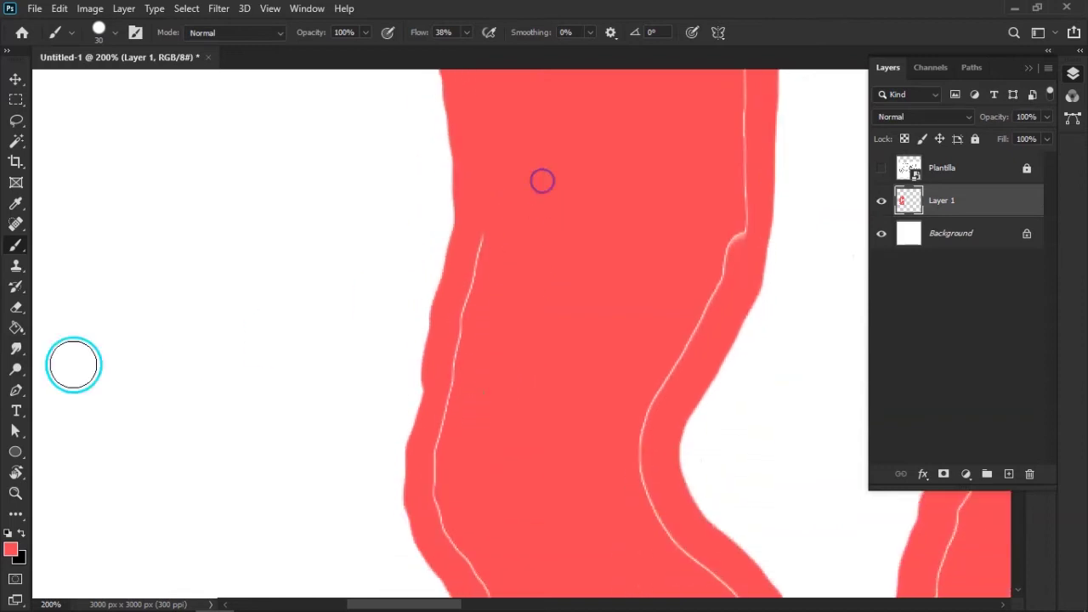
{"action": "scroll", "coordinate": [544, 179], "scroll_direction": "down", "scroll_amount": 1}
{"action": "scroll", "coordinate": [544, 179], "scroll_direction": "right", "scroll_amount": 1}
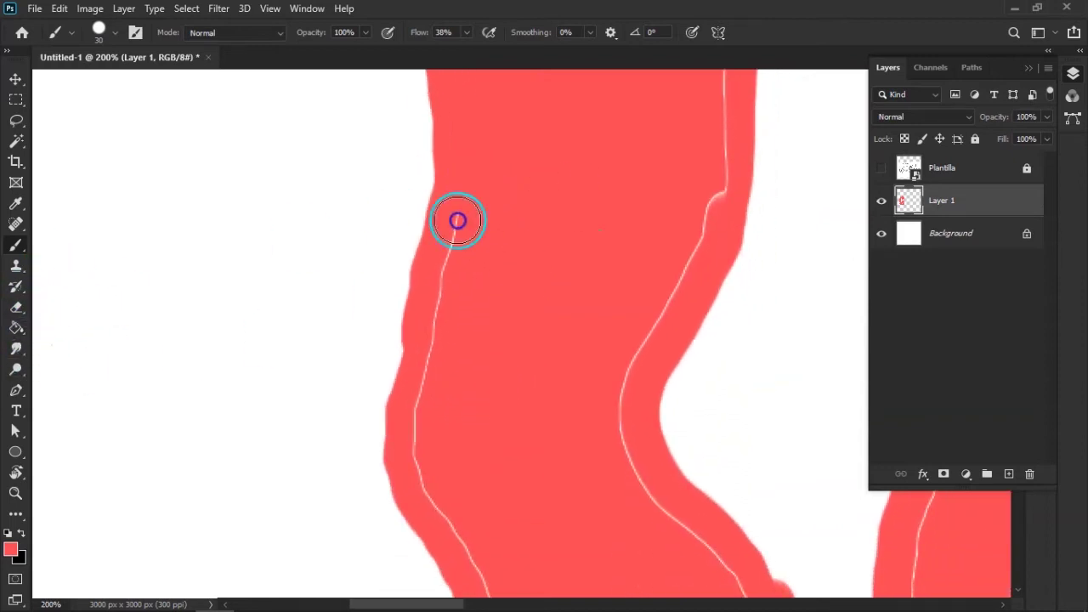
Paint over the white guide line along the G's bottom edge.
{"action": "left_click_drag", "start_coordinate": [472, 389], "coordinate": [430, 216]}
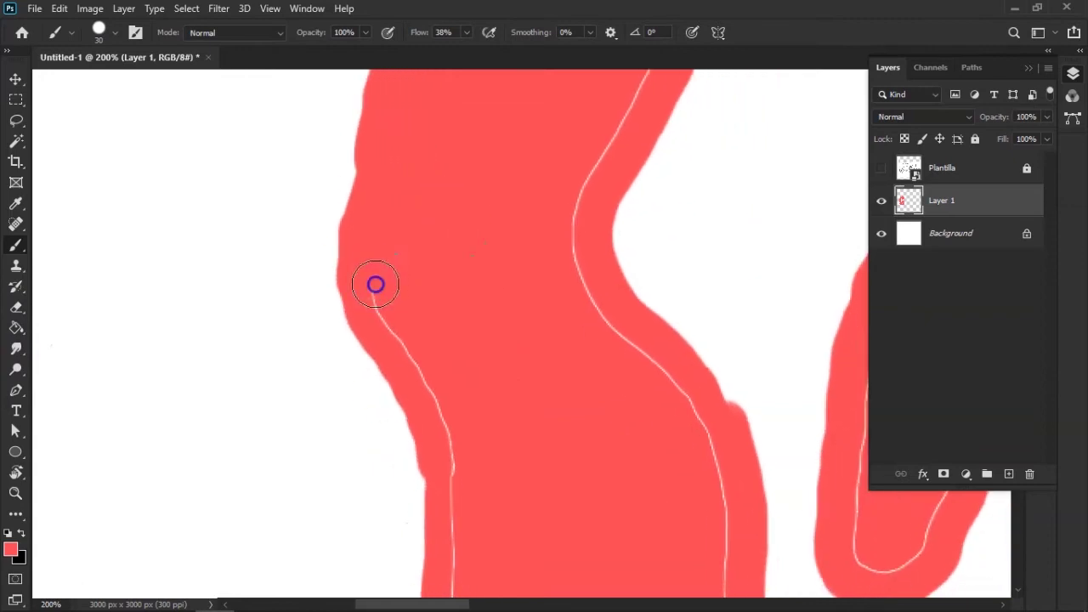
{"action": "left_click_drag", "start_coordinate": [495, 404], "coordinate": [479, 206]}
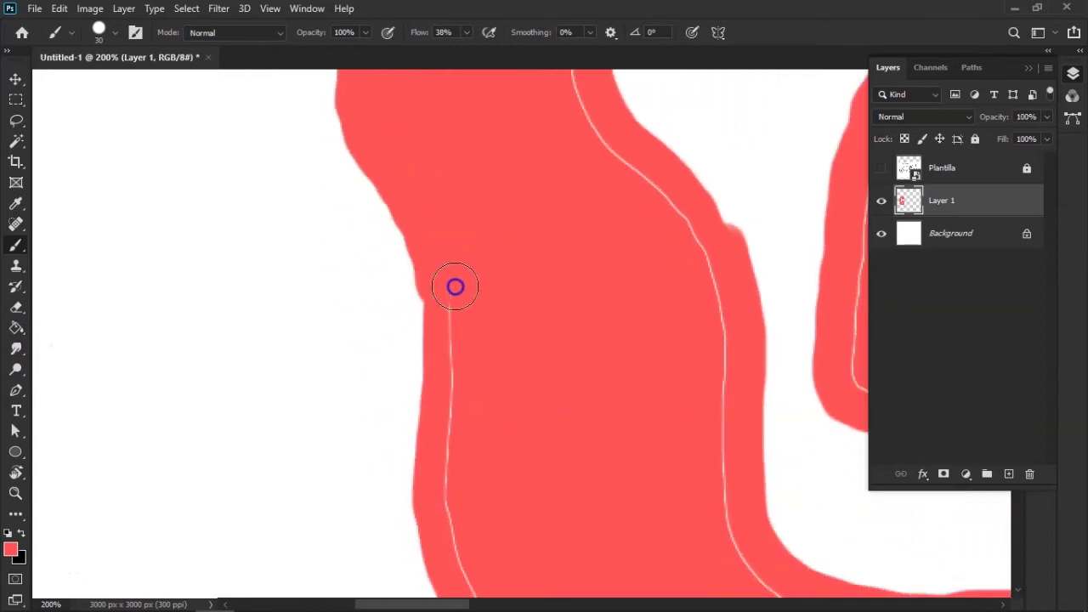
{"action": "mouse_move", "coordinate": [464, 456]}
{"action": "left_mouse_down"}
{"action": "mouse_move", "coordinate": [495, 212]}
{"action": "mouse_move", "coordinate": [477, 89]}
{"action": "left_mouse_up"}
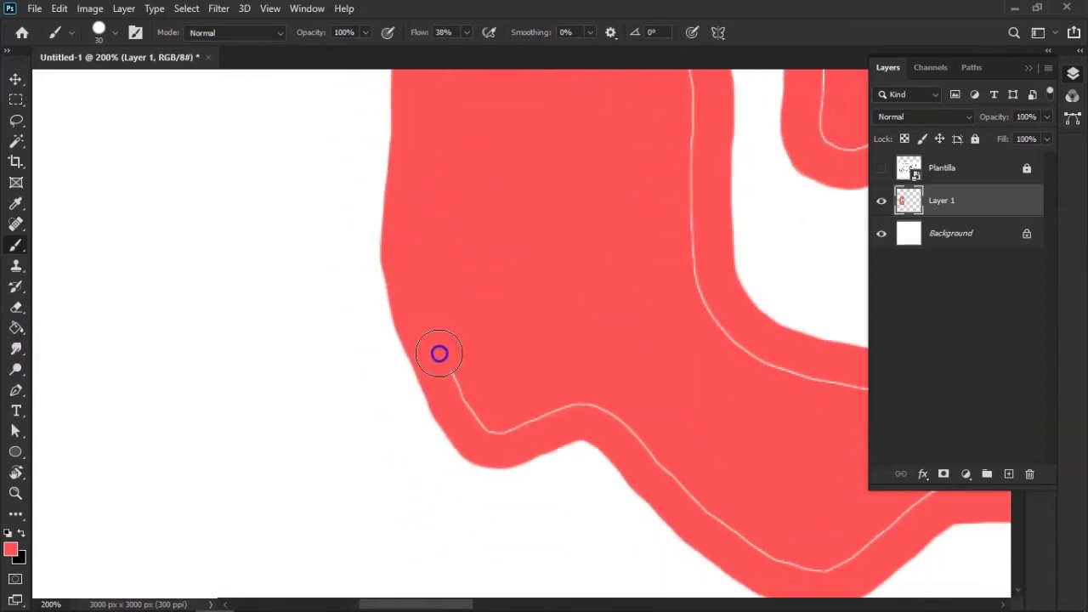
{"action": "mouse_move", "coordinate": [620, 418]}
{"action": "left_mouse_down"}
{"action": "mouse_move", "coordinate": [462, 304]}
{"action": "mouse_move", "coordinate": [396, 318]}
{"action": "left_mouse_up"}
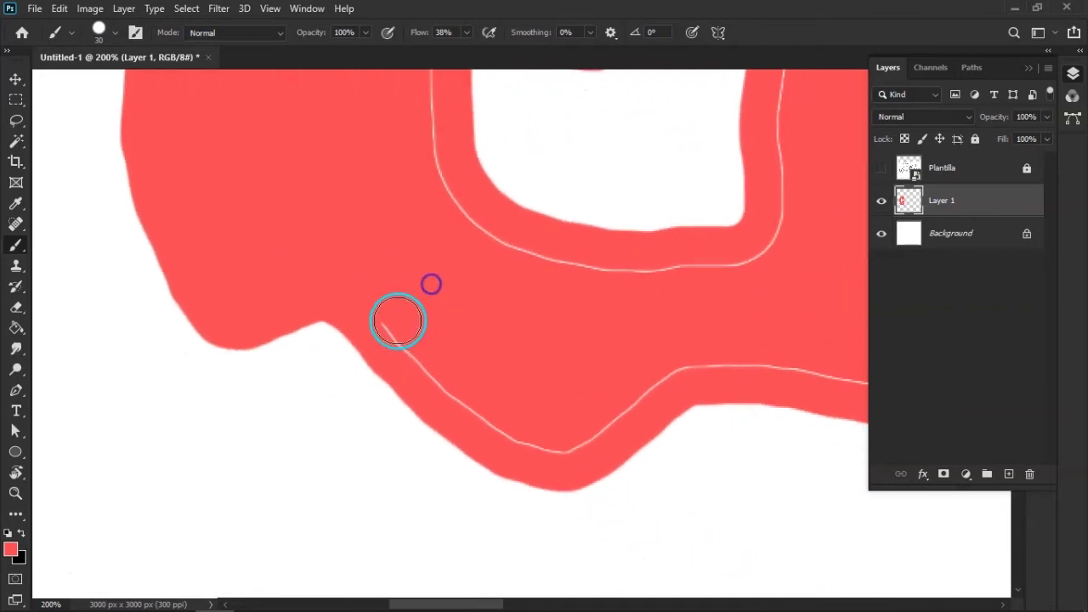
{"action": "left_click_drag", "start_coordinate": [488, 427], "coordinate": [651, 382]}
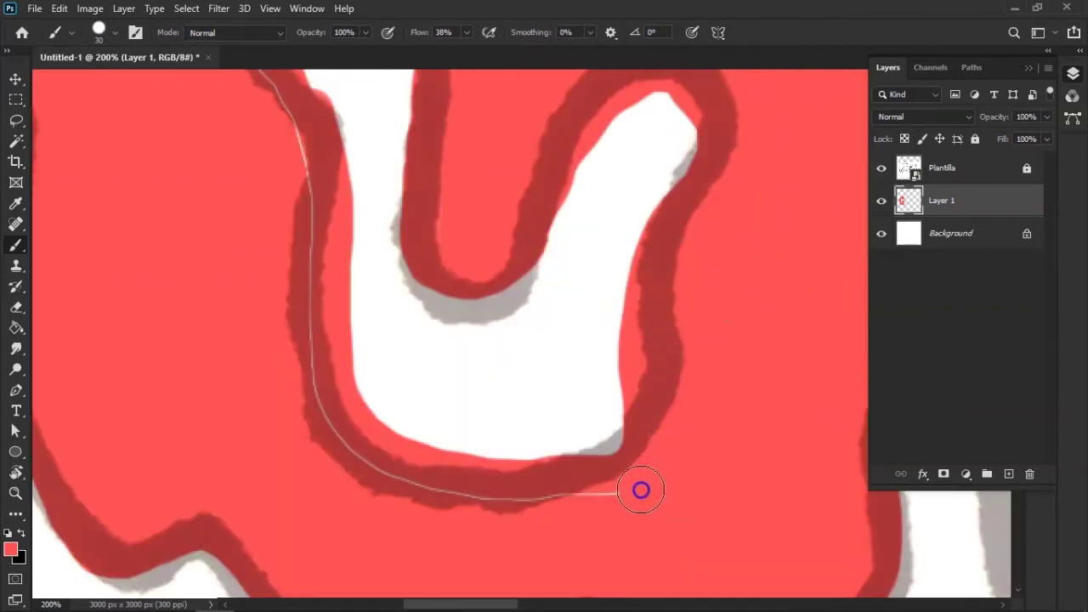
{"action": "left_click_drag", "start_coordinate": [641, 490], "coordinate": [482, 490]}
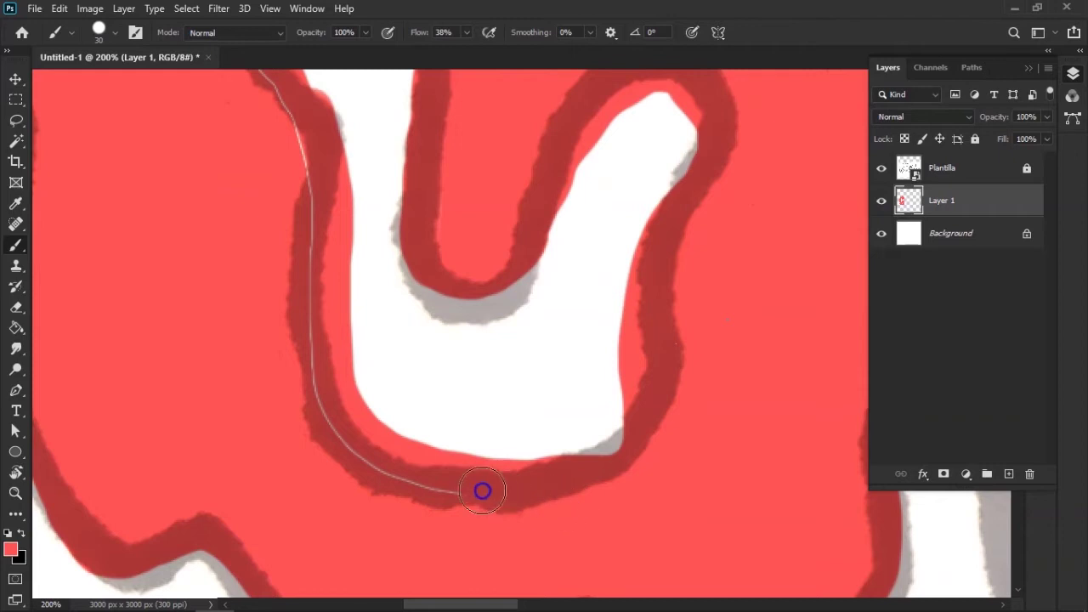
Paint over the white line around the G's inner curve and inspect its upper edges.
{"action": "mouse_move", "coordinate": [306, 242]}
{"action": "left_mouse_down"}
{"action": "mouse_move", "coordinate": [425, 289]}
{"action": "mouse_move", "coordinate": [576, 437]}
{"action": "mouse_move", "coordinate": [409, 177]}
{"action": "mouse_move", "coordinate": [413, 376]}
{"action": "mouse_move", "coordinate": [388, 468]}
{"action": "mouse_move", "coordinate": [505, 194]}
{"action": "mouse_move", "coordinate": [471, 418]}
{"action": "mouse_move", "coordinate": [470, 319]}
{"action": "left_mouse_up"}
{"action": "scroll", "coordinate": [507, 125], "scroll_direction": "up", "scroll_amount": 3}
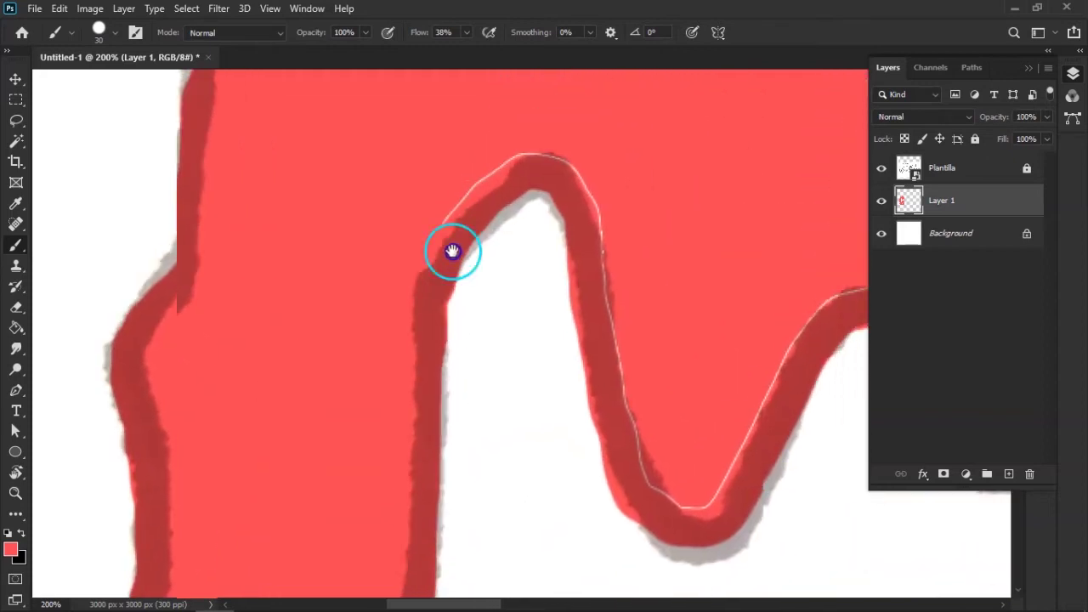
{"action": "scroll", "coordinate": [449, 250], "scroll_direction": "up", "scroll_amount": 2}
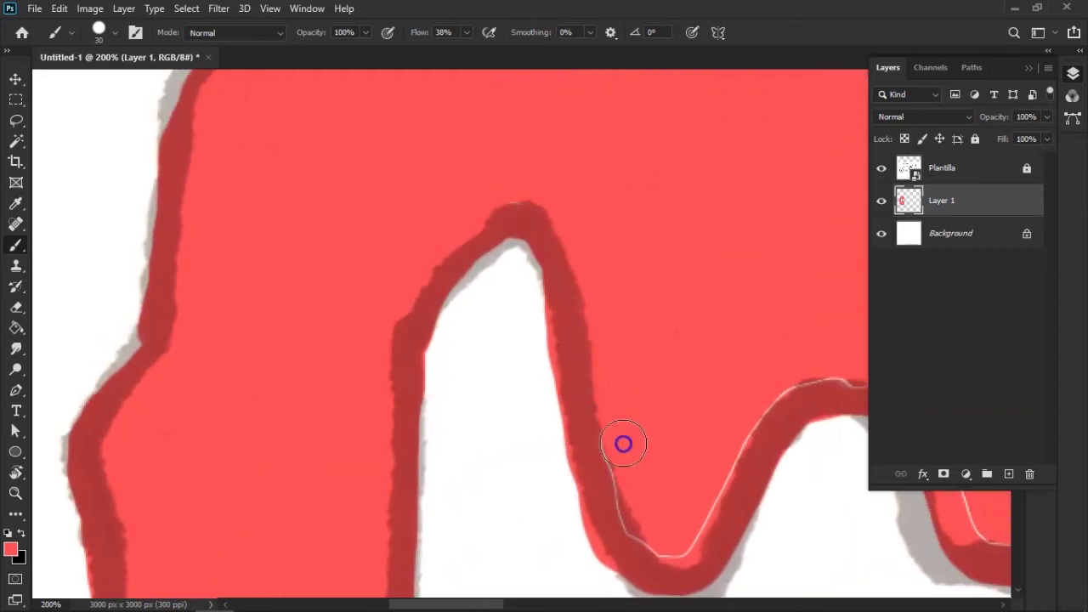
{"action": "left_click_drag", "start_coordinate": [663, 526], "coordinate": [513, 353]}
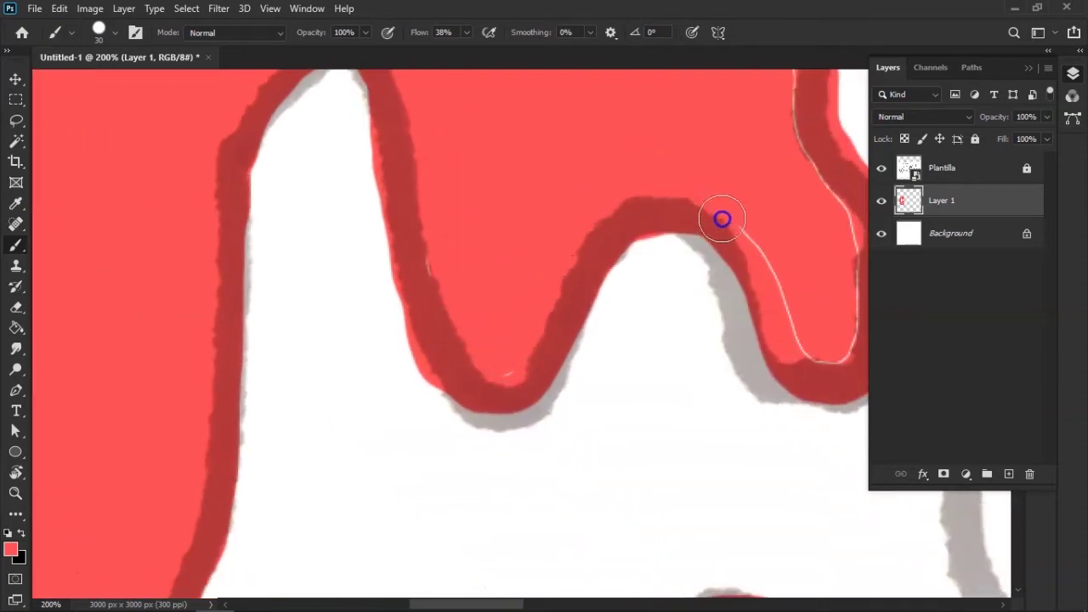
{"action": "left_click_drag", "start_coordinate": [820, 292], "coordinate": [650, 299]}
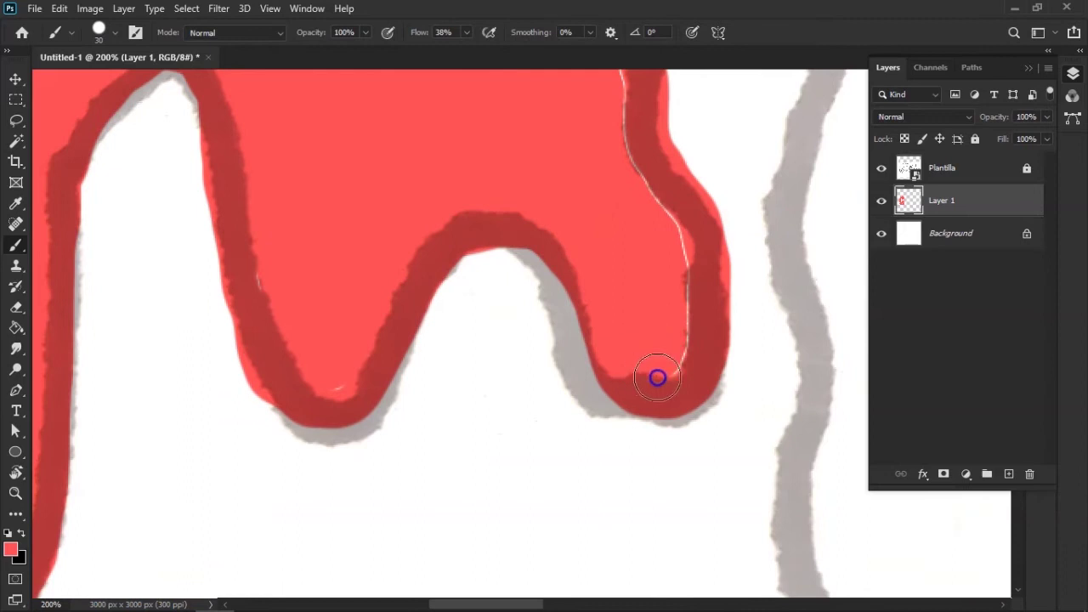
{"action": "left_click_drag", "start_coordinate": [637, 180], "coordinate": [686, 407]}
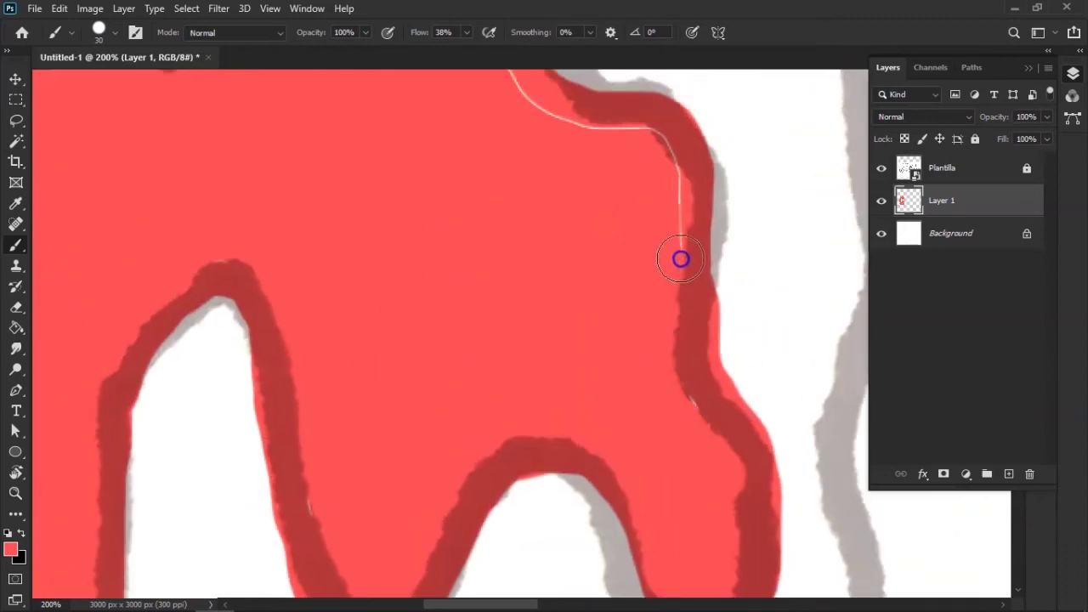
{"action": "left_click_drag", "start_coordinate": [660, 153], "coordinate": [780, 368]}
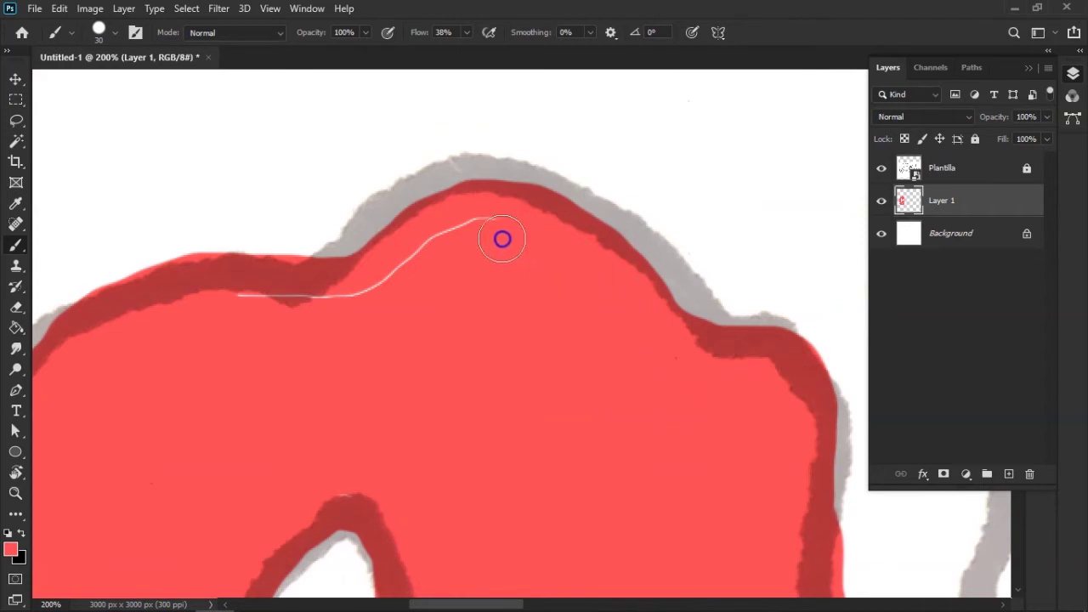
{"action": "left_click_drag", "start_coordinate": [359, 315], "coordinate": [553, 260]}
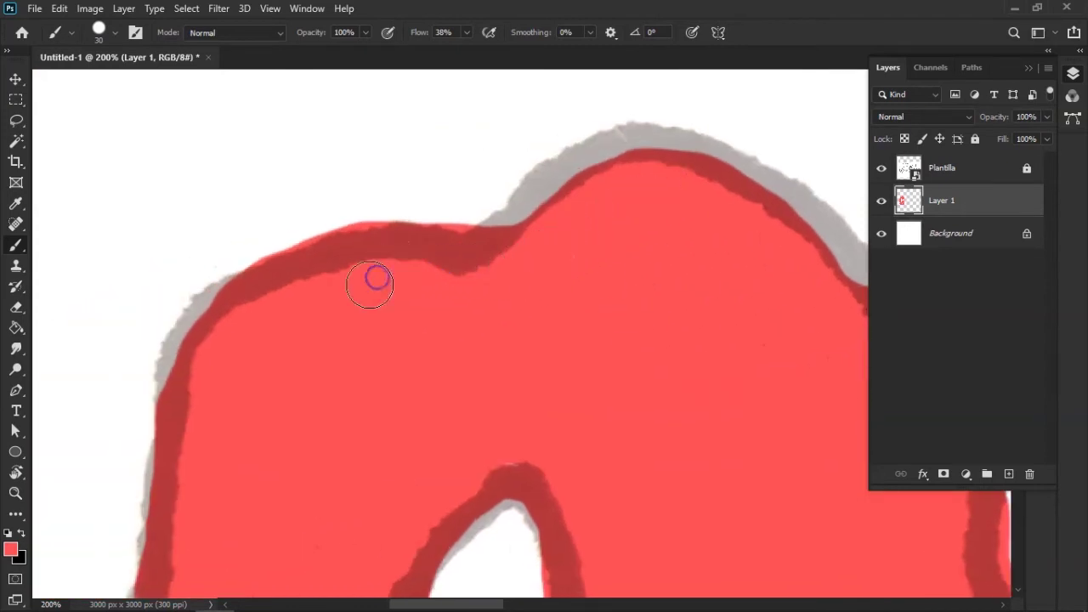
Check the G's edges up close, then hide the Plantilla template layer.
{"action": "key", "text": "ctrl+minus"}
{"action": "key", "text": "ctrl+minus"}
{"action": "key", "text": "ctrl+minus"}
{"action": "key", "text": "ctrl+minus"}
{"action": "key", "text": "ctrl+minus"}
{"action": "key", "text": "ctrl+plus"}
{"action": "key", "text": "ctrl+plus"}
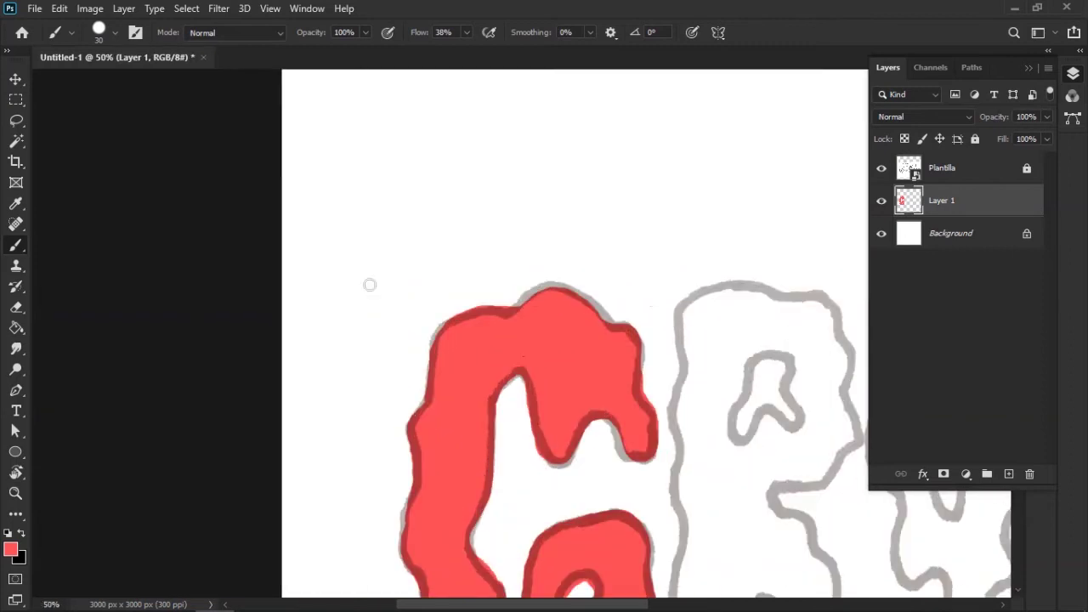
{"action": "left_click_drag", "start_coordinate": [620, 239], "coordinate": [776, 164]}
{"action": "key", "text": "ctrl+plus"}
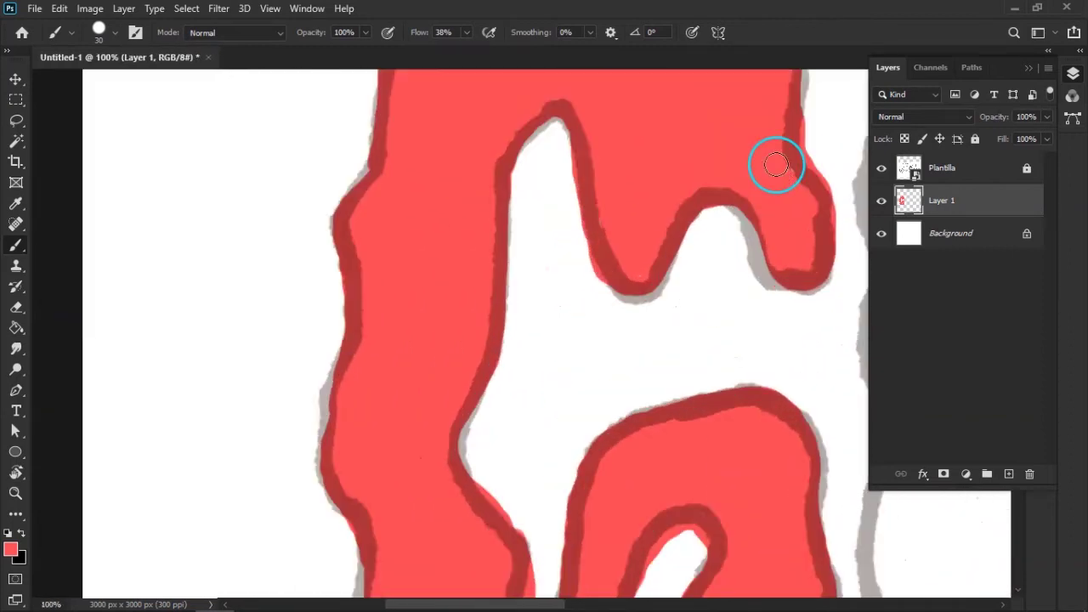
{"action": "mouse_move", "coordinate": [546, 284]}
{"action": "left_mouse_down"}
{"action": "mouse_move", "coordinate": [625, 227]}
{"action": "mouse_move", "coordinate": [601, 236]}
{"action": "mouse_move", "coordinate": [644, 255]}
{"action": "mouse_move", "coordinate": [586, 284]}
{"action": "mouse_move", "coordinate": [616, 225]}
{"action": "left_mouse_up"}
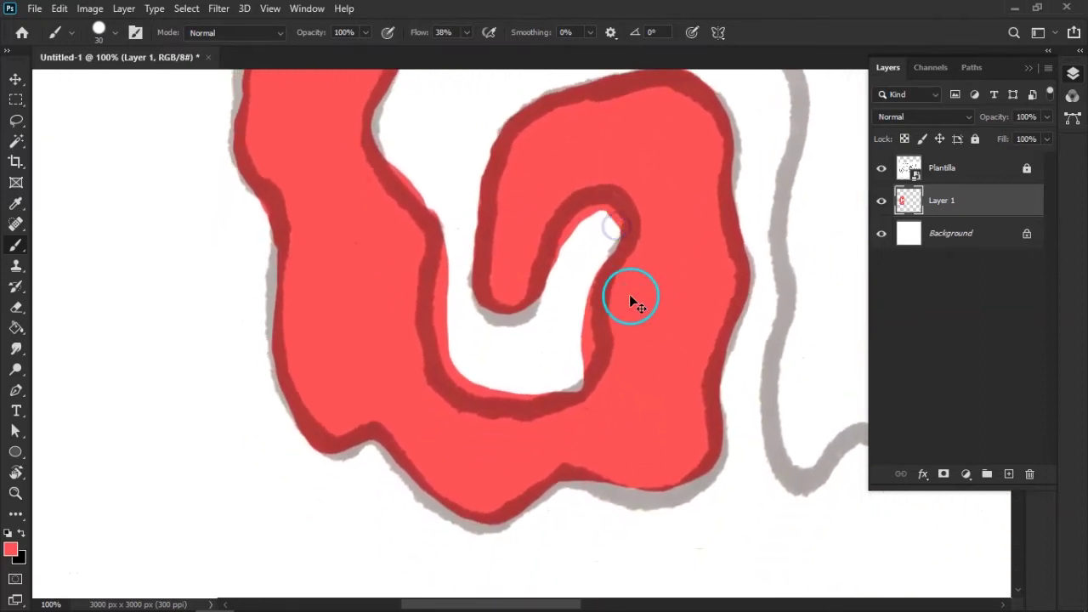
{"action": "key", "text": "ctrl+plus"}
{"action": "key", "text": "ctrl+plus"}
{"action": "mouse_move", "coordinate": [744, 554]}
{"action": "left_mouse_down"}
{"action": "mouse_move", "coordinate": [613, 311]}
{"action": "mouse_move", "coordinate": [550, 258]}
{"action": "mouse_move", "coordinate": [588, 320]}
{"action": "left_mouse_up"}
{"action": "left_click", "coordinate": [881, 169]}
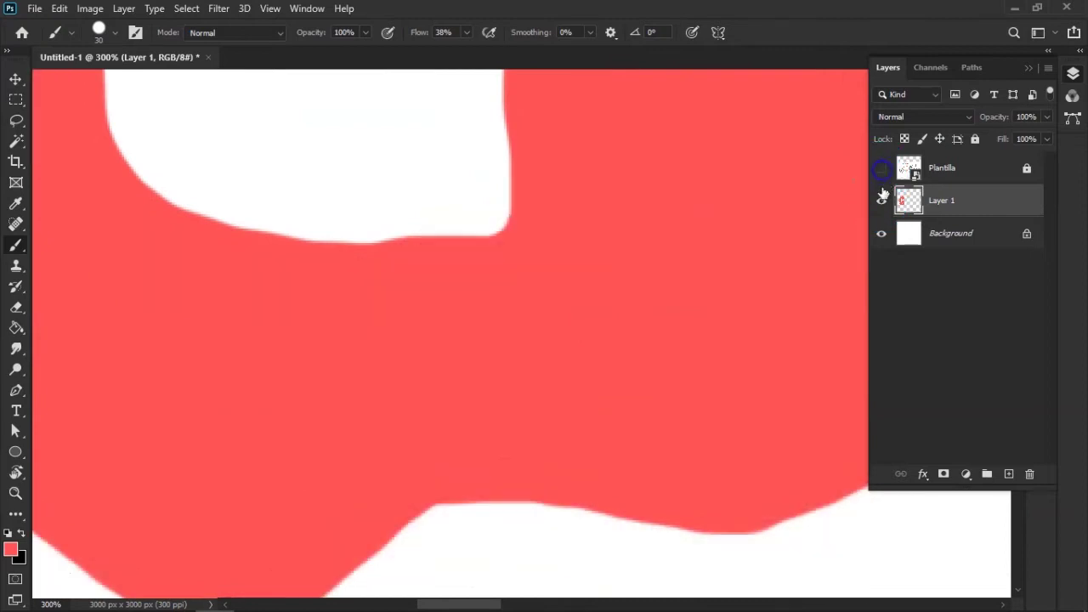
Zoom and pan to inspect the top of the solid red G.
{"action": "key", "text": "ctrl+minus"}
{"action": "key", "text": "ctrl+minus"}
{"action": "key", "text": "ctrl+minus"}
{"action": "key", "text": "ctrl+minus"}
{"action": "key", "text": "ctrl+minus"}
{"action": "key", "text": "ctrl+plus"}
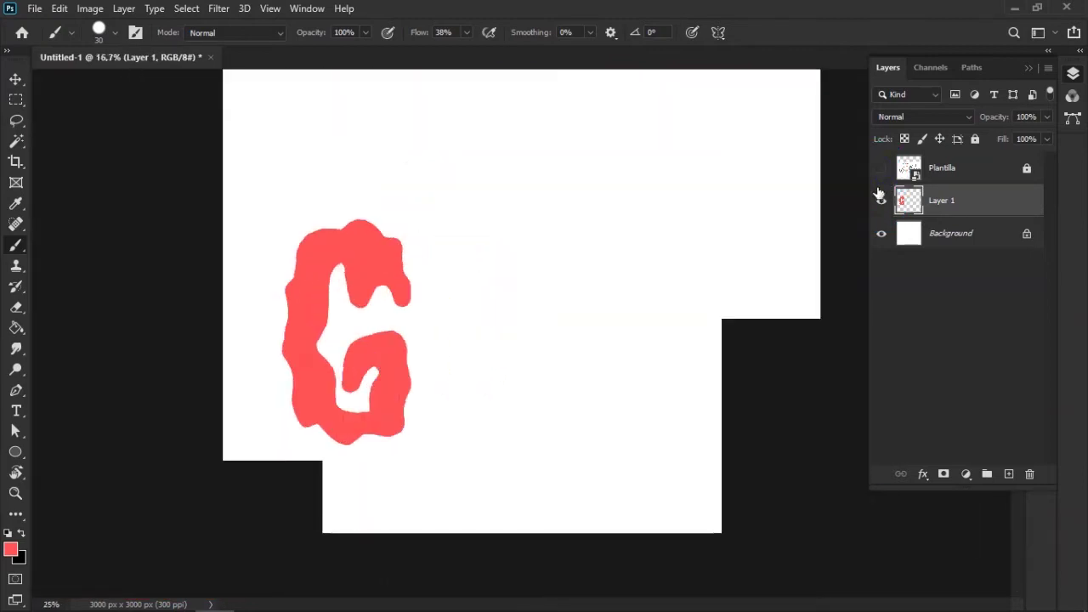
{"action": "key", "text": "ctrl+minus"}
{"action": "key", "text": "ctrl+minus"}
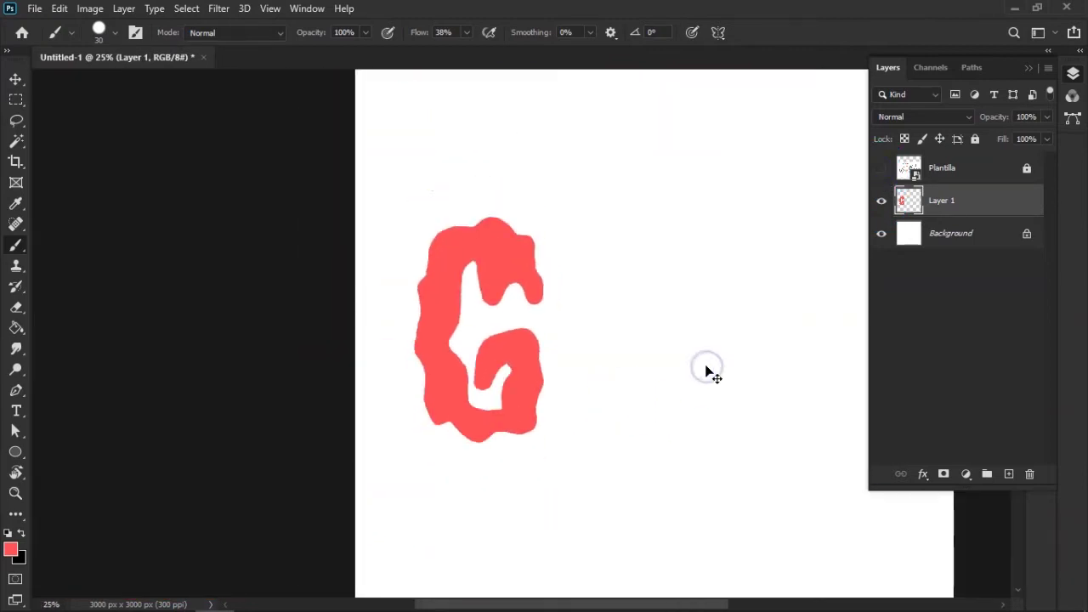
{"action": "scroll", "coordinate": [707, 369], "scroll_direction": "right", "scroll_amount": 3}
{"action": "key", "text": "ctrl+plus"}
{"action": "key", "text": "ctrl+plus"}
{"action": "scroll", "coordinate": [707, 366], "scroll_direction": "left", "scroll_amount": 5}
{"action": "key", "text": "ctrl+plus"}
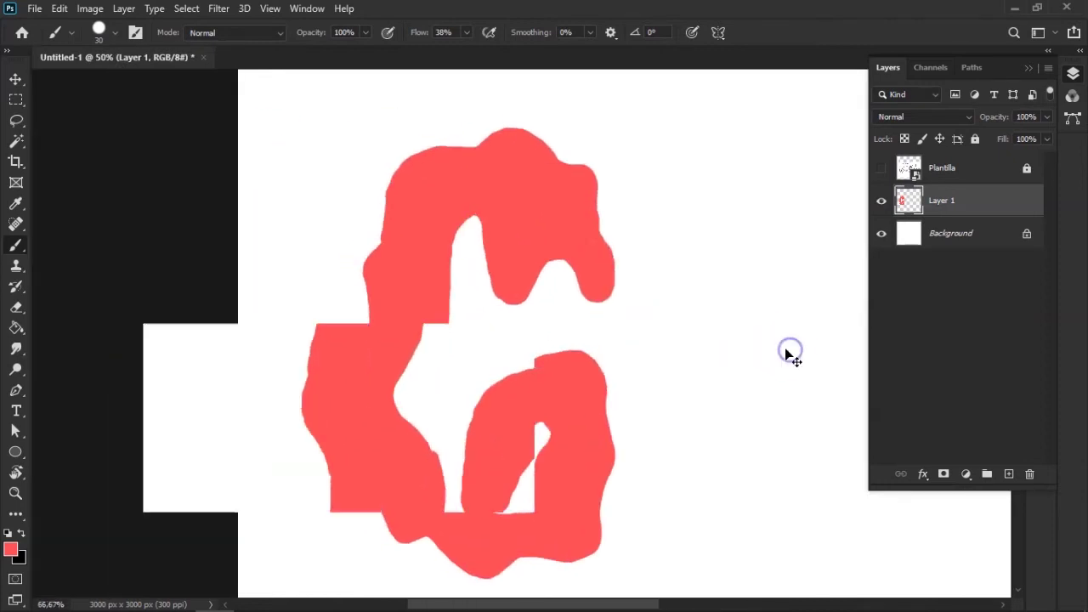
{"action": "key", "text": "ctrl+plus"}
{"action": "left_click_drag", "start_coordinate": [627, 359], "coordinate": [690, 412]}
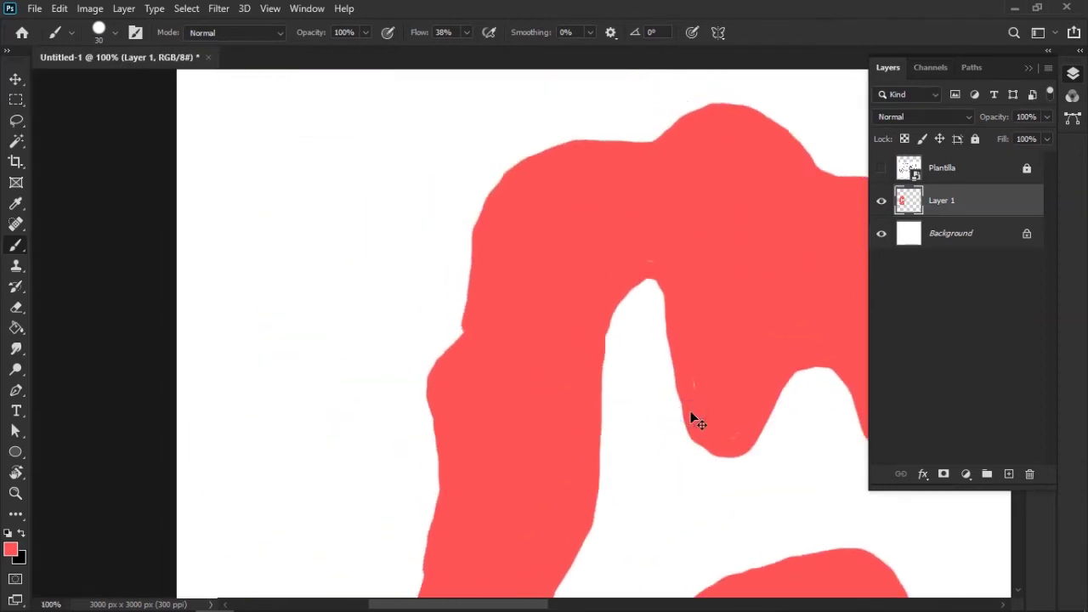
Show the rulers and drag a horizontal guide level with the top of the G.
{"action": "key", "text": "ctrl+minus"}
{"action": "key", "text": "ctrl+minus"}
{"action": "key", "text": "ctrl+plus"}
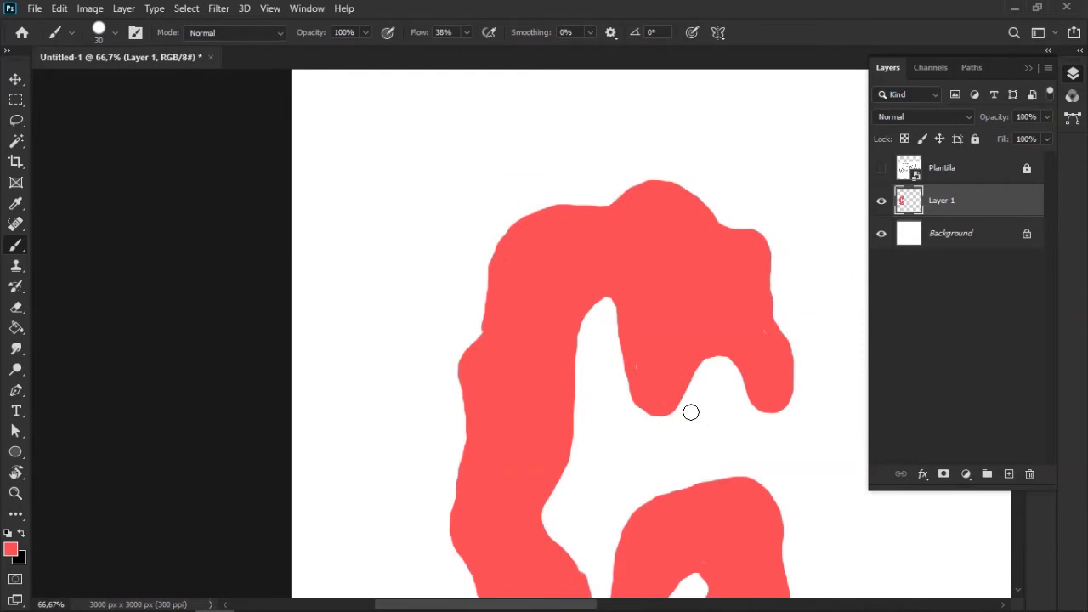
{"action": "mouse_move", "coordinate": [690, 411]}
{"action": "left_mouse_down"}
{"action": "mouse_move", "coordinate": [634, 280]}
{"action": "mouse_move", "coordinate": [584, 261]}
{"action": "mouse_move", "coordinate": [570, 315]}
{"action": "mouse_move", "coordinate": [589, 323]}
{"action": "mouse_move", "coordinate": [575, 301]}
{"action": "mouse_move", "coordinate": [561, 394]}
{"action": "mouse_move", "coordinate": [573, 323]}
{"action": "mouse_move", "coordinate": [685, 320]}
{"action": "left_mouse_up"}
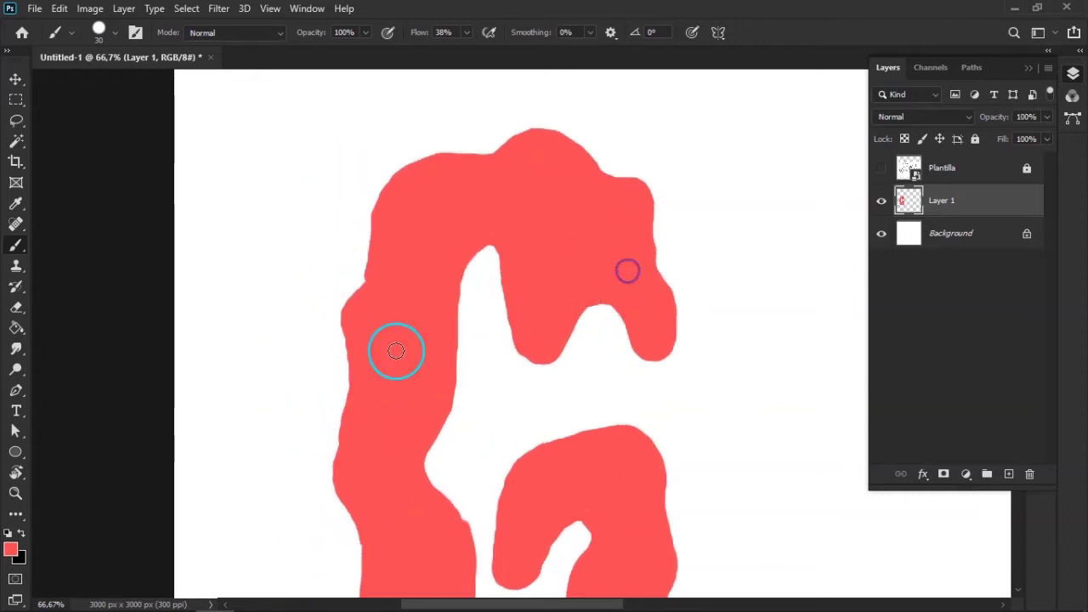
{"action": "key", "text": "ctrl+minus"}
{"action": "key", "text": "ctrl+minus"}
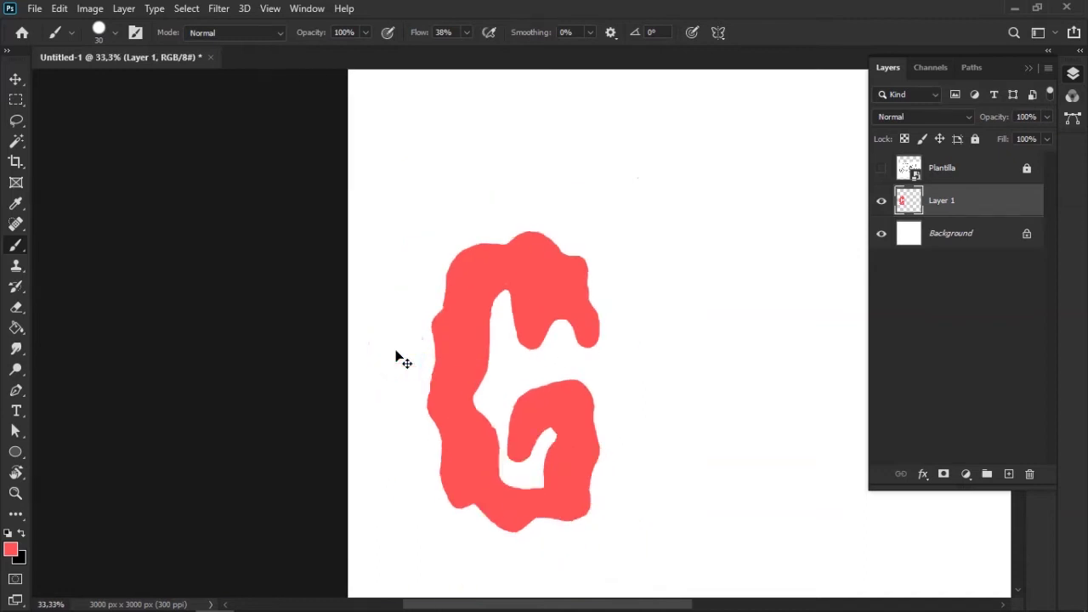
{"action": "left_click_drag", "start_coordinate": [672, 297], "coordinate": [502, 263]}
{"action": "key", "text": "ctrl+minus"}
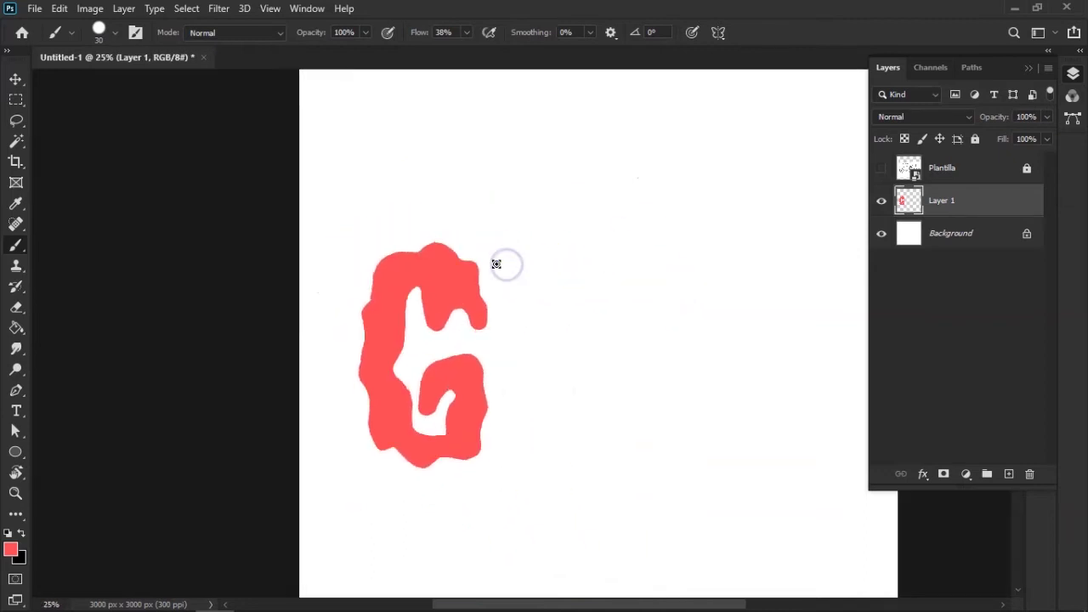
{"action": "key", "text": "ctrl+r"}
{"action": "left_click_drag", "start_coordinate": [537, 78], "coordinate": [536, 256]}
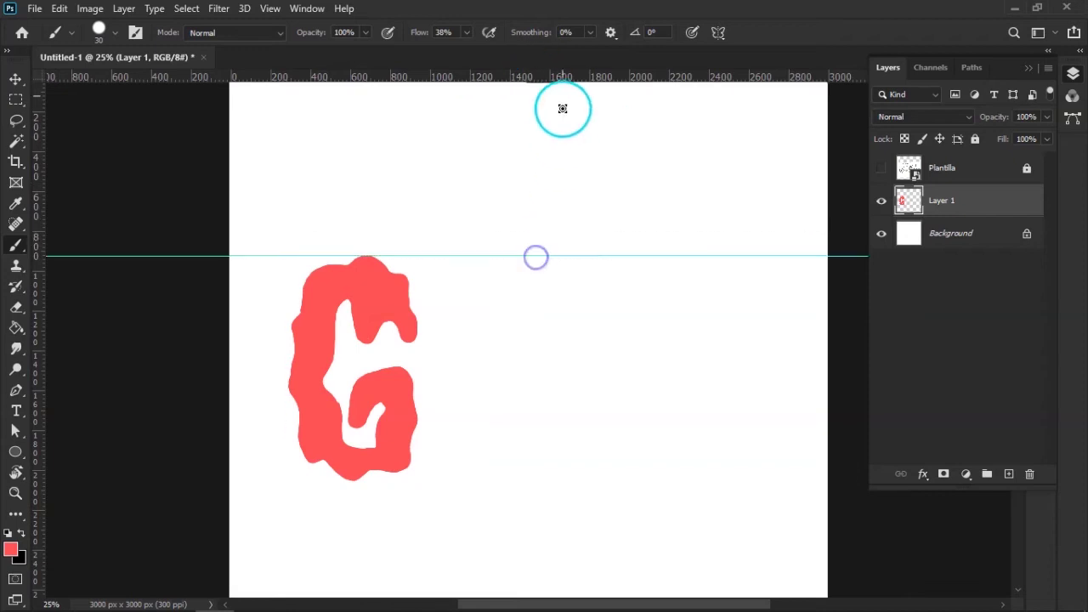
Add a second guide along the G's base at 2061 px and show the Plantilla outline again.
{"action": "left_click_drag", "start_coordinate": [561, 79], "coordinate": [559, 476]}
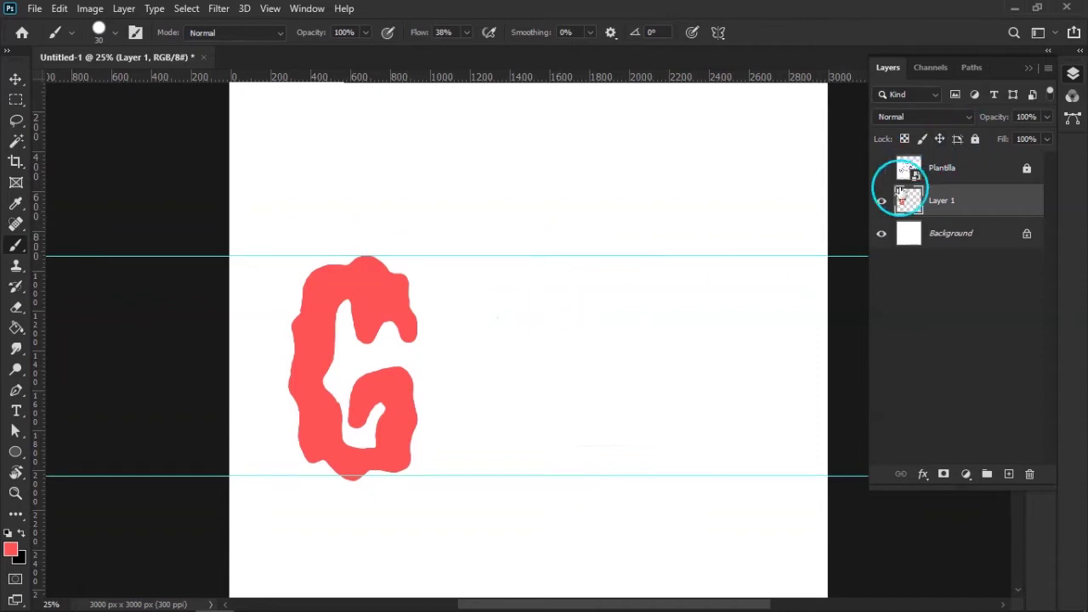
{"action": "left_click", "coordinate": [880, 169]}
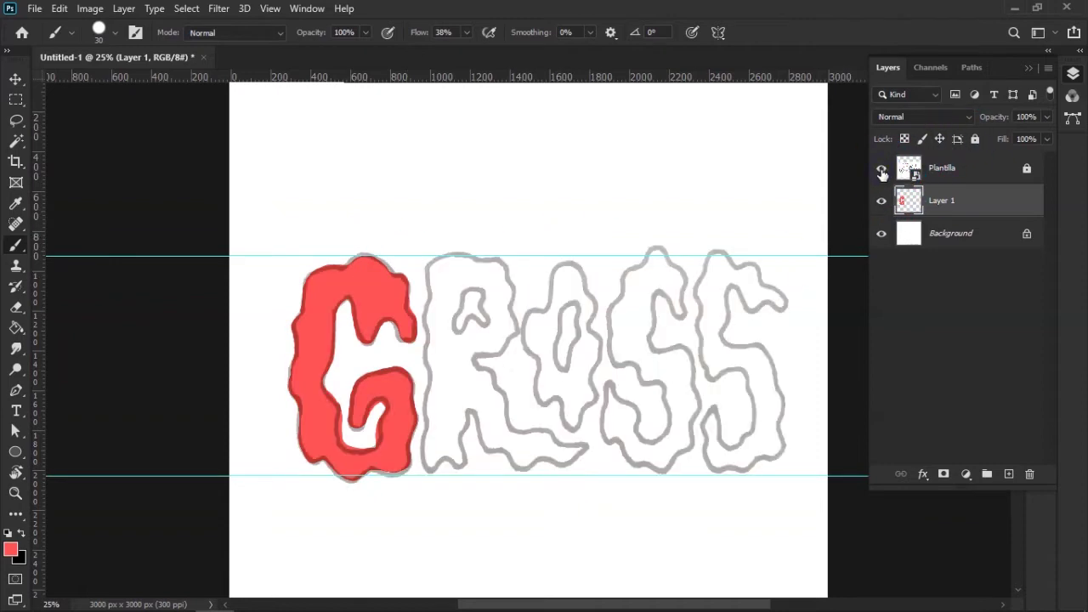
Zoom and pan to bring the G and R letter outlines into close view.
{"action": "scroll", "coordinate": [554, 243], "scroll_direction": "up", "scroll_amount": 1}
{"action": "scroll", "coordinate": [553, 252], "scroll_direction": "up", "scroll_amount": 1}
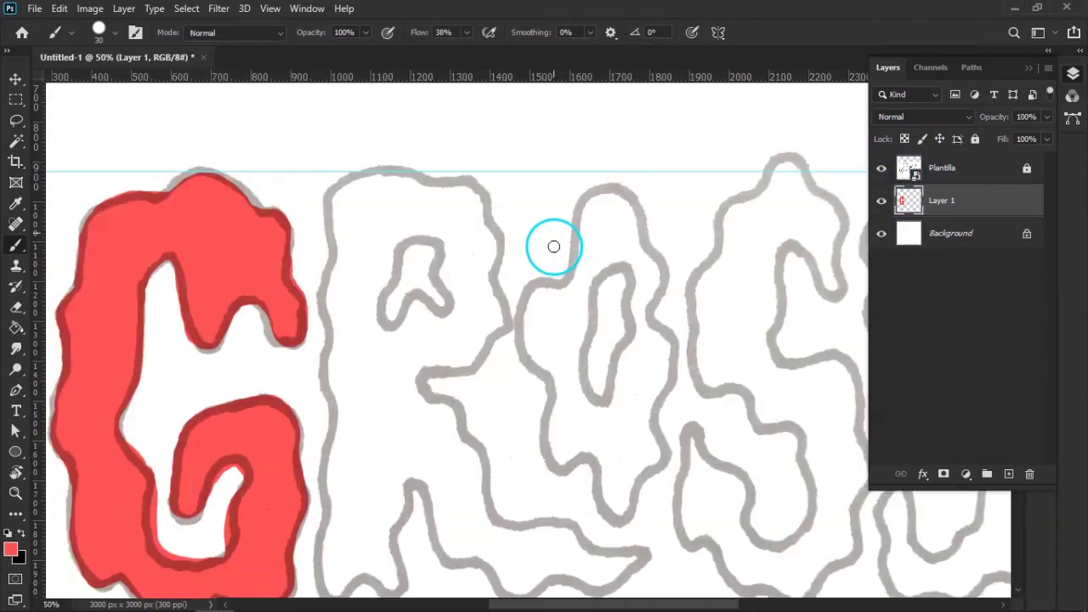
{"action": "left_click_drag", "start_coordinate": [525, 281], "coordinate": [680, 260]}
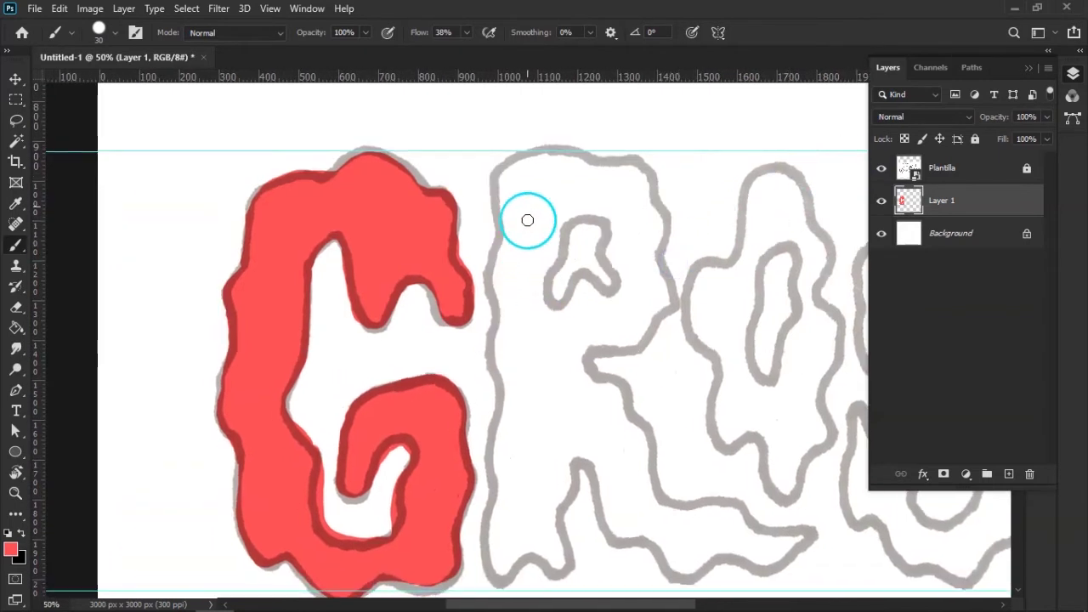
{"action": "scroll", "coordinate": [528, 223], "scroll_direction": "up", "scroll_amount": 1}
{"action": "scroll", "coordinate": [688, 250], "scroll_direction": "up", "scroll_amount": 1}
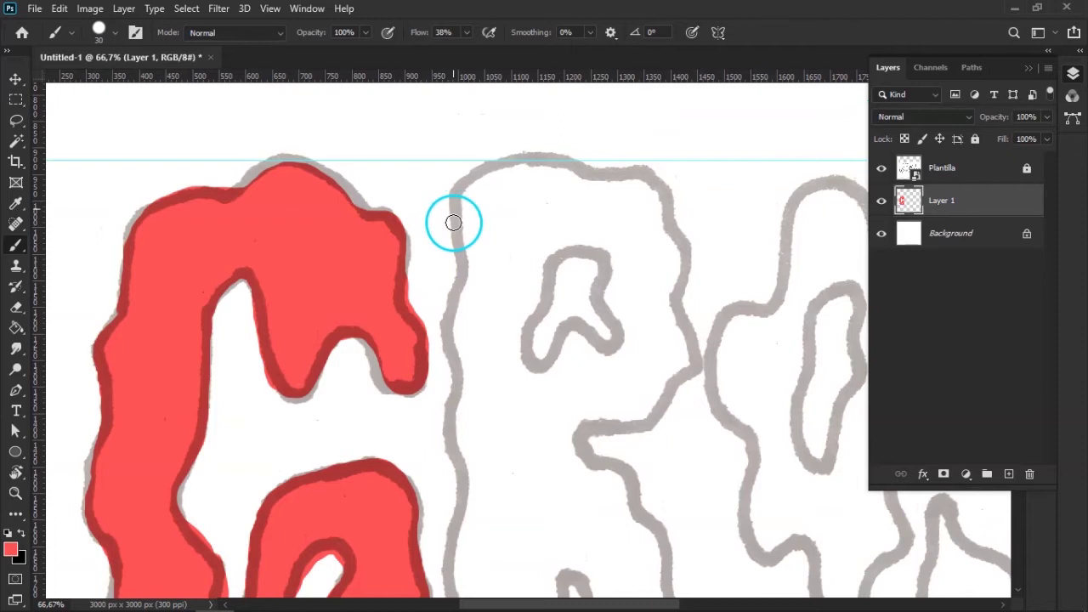
{"action": "left_click_drag", "start_coordinate": [500, 233], "coordinate": [561, 275]}
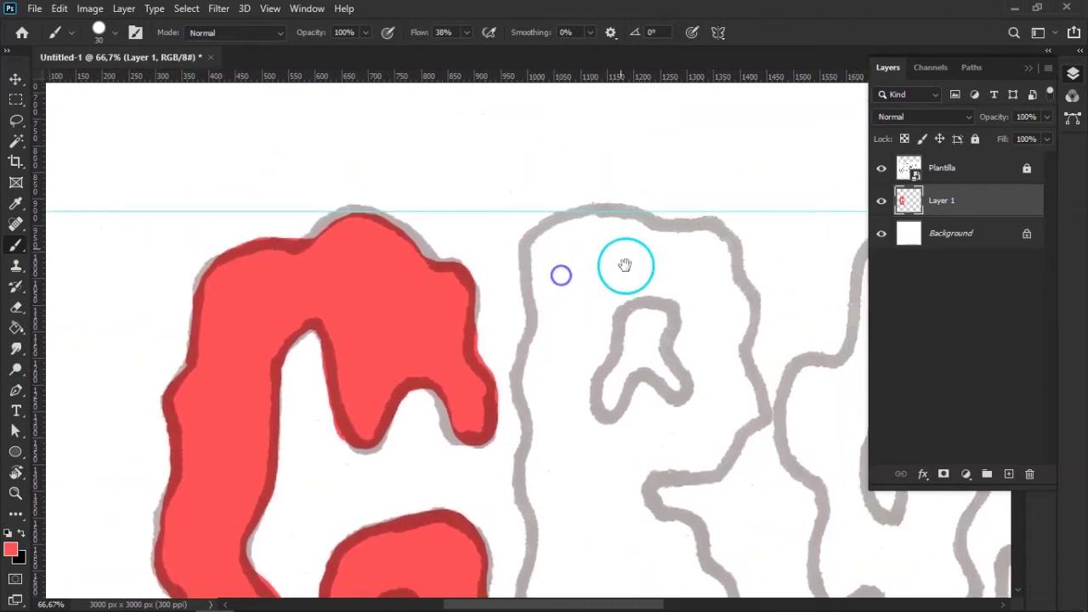
{"action": "left_click_drag", "start_coordinate": [625, 265], "coordinate": [552, 115]}
Paint the R and the remaining GROSS outlines solid red on Layer 1.
{"action": "scroll", "coordinate": [462, 437], "scroll_direction": "down", "scroll_amount": 1}
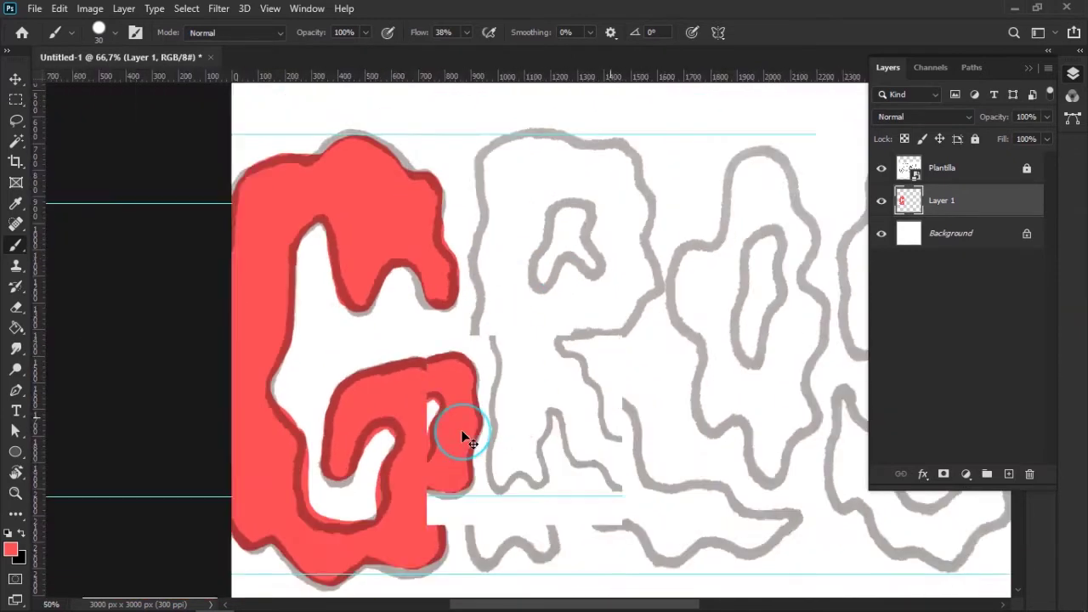
{"action": "scroll", "coordinate": [462, 437], "scroll_direction": "up", "scroll_amount": 1}
{"action": "scroll", "coordinate": [462, 437], "scroll_direction": "down", "scroll_amount": 1}
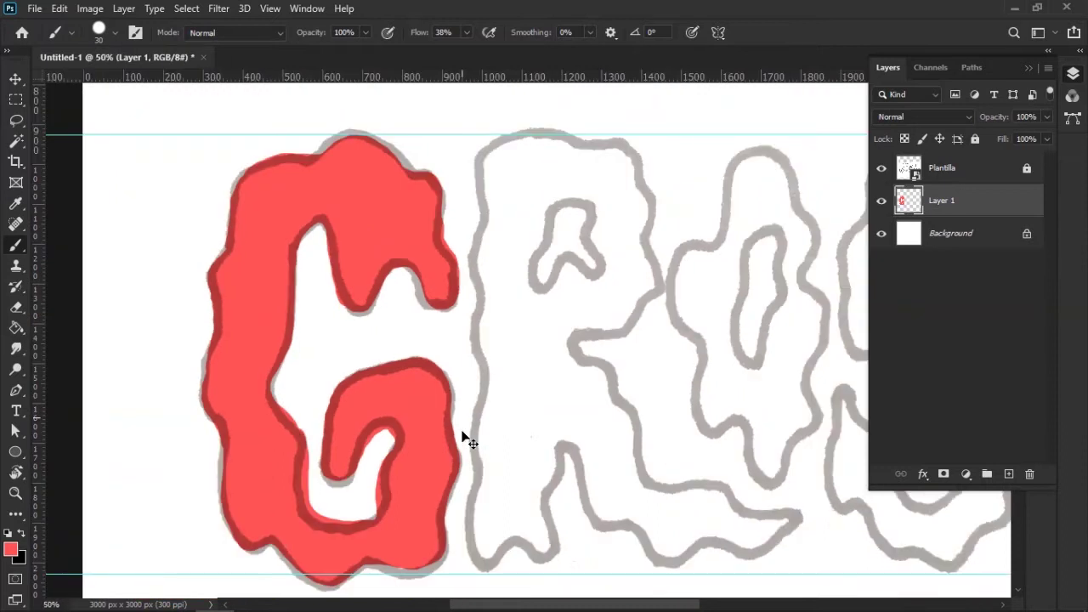
{"action": "scroll", "coordinate": [462, 437], "scroll_direction": "down", "scroll_amount": 1}
{"action": "scroll", "coordinate": [462, 437], "scroll_direction": "up", "scroll_amount": 2}
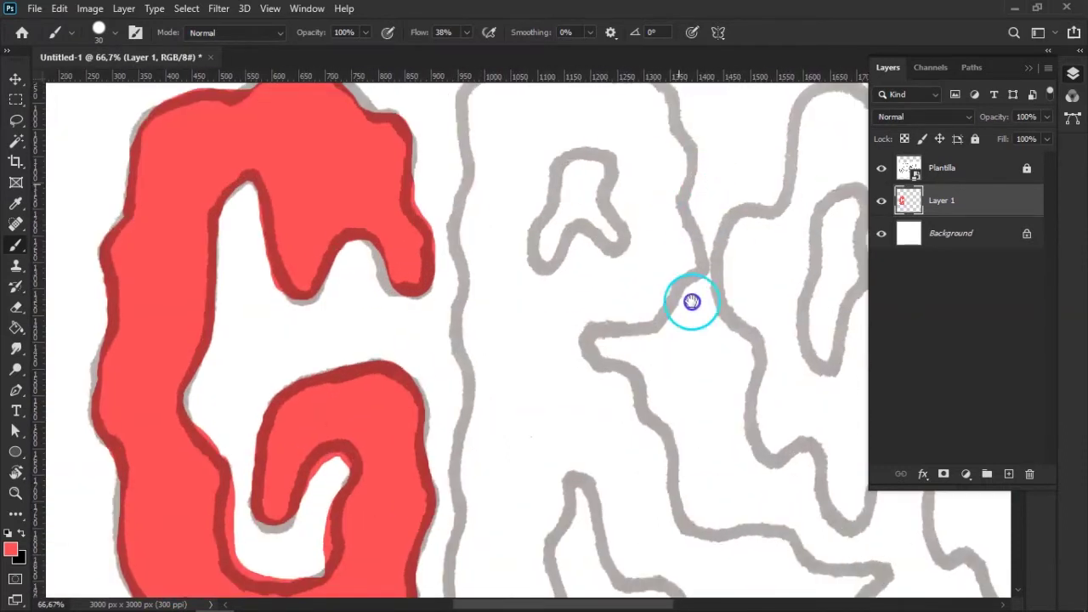
{"action": "left_click_drag", "start_coordinate": [692, 302], "coordinate": [760, 387]}
{"action": "scroll", "coordinate": [646, 230], "scroll_direction": "up", "scroll_amount": 1}
{"action": "left_click_drag", "start_coordinate": [578, 171], "coordinate": [529, 194]}
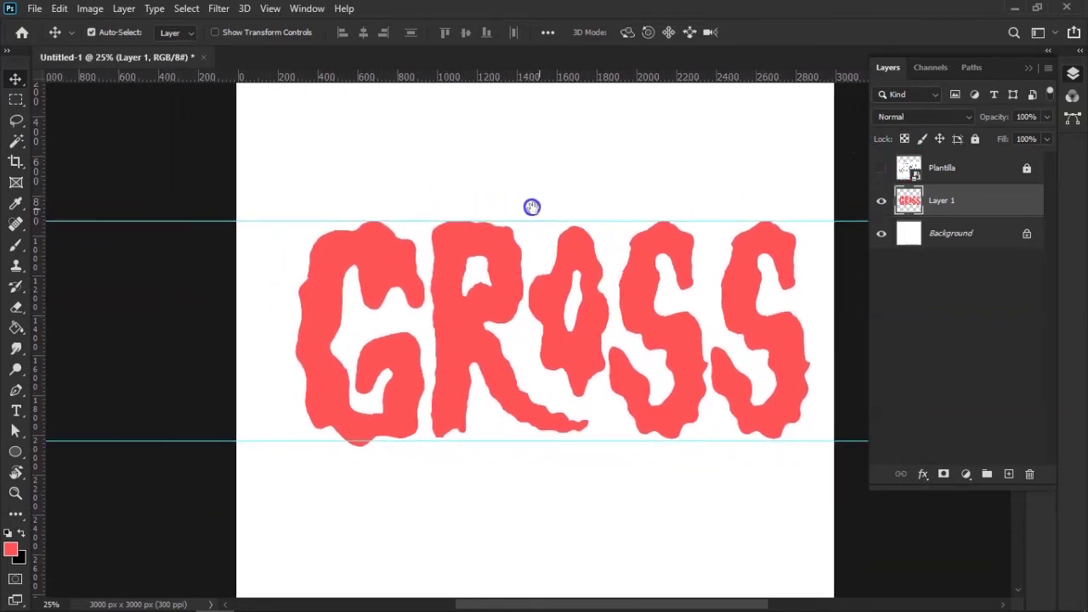
{"action": "key", "text": "l"}
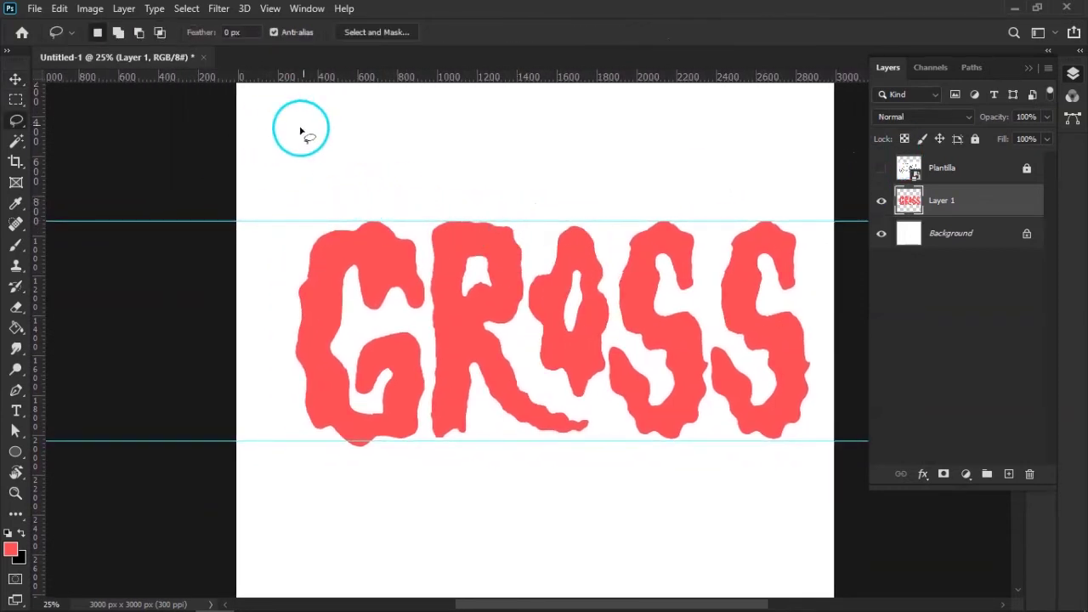
Clear all guides and lasso-select around the red GROSS letters.
{"action": "left_click", "coordinate": [270, 8]}
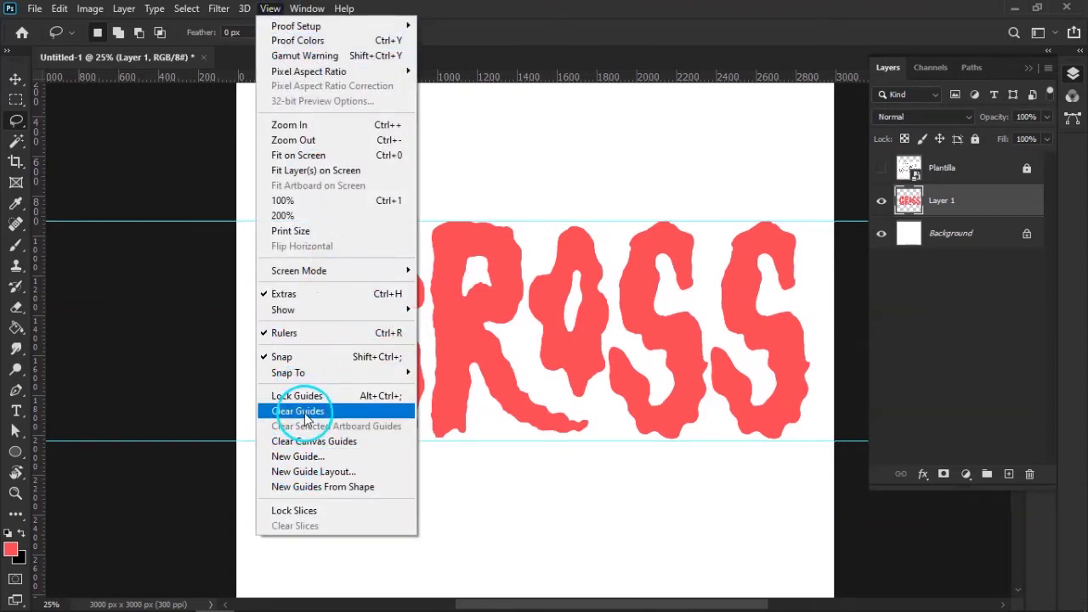
{"action": "left_click", "coordinate": [299, 411]}
{"action": "left_click_drag", "start_coordinate": [612, 260], "coordinate": [515, 213]}
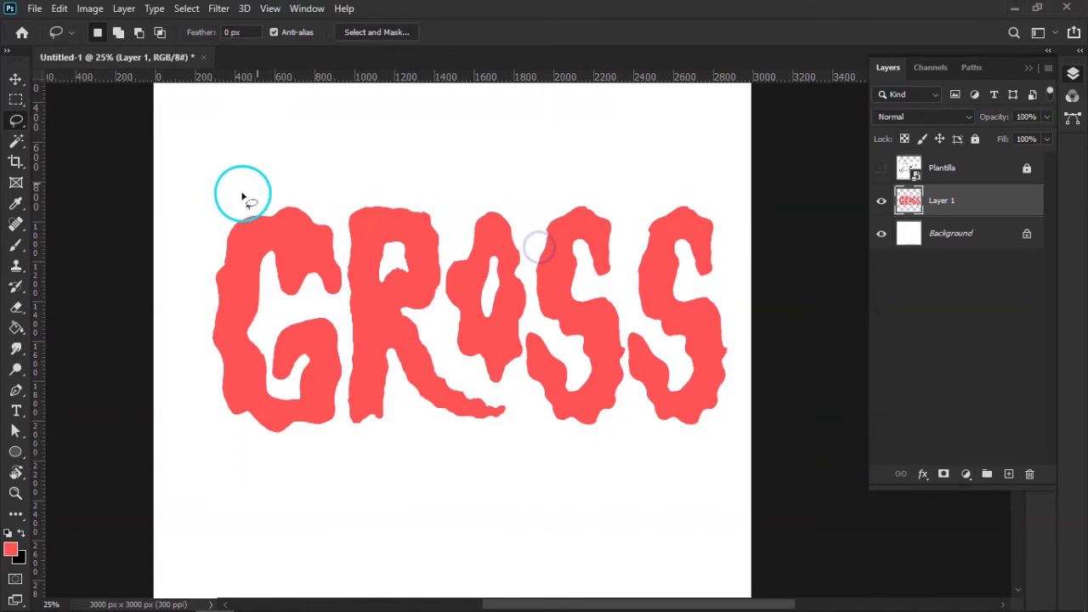
{"action": "mouse_move", "coordinate": [202, 333]}
{"action": "left_mouse_down"}
{"action": "mouse_move", "coordinate": [348, 456]}
{"action": "mouse_move", "coordinate": [687, 442]}
{"action": "left_mouse_up"}
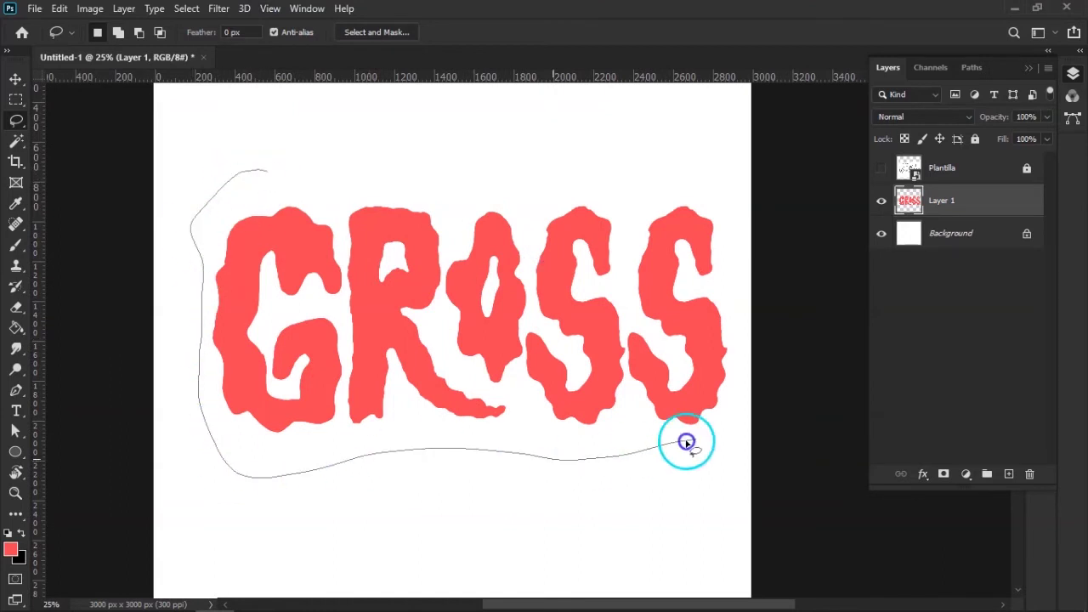
{"action": "left_click_drag", "start_coordinate": [292, 169], "coordinate": [262, 167]}
Shift the lettering left to centre it on the page, then deselect.
{"action": "left_click_drag", "start_coordinate": [479, 270], "coordinate": [473, 260]}
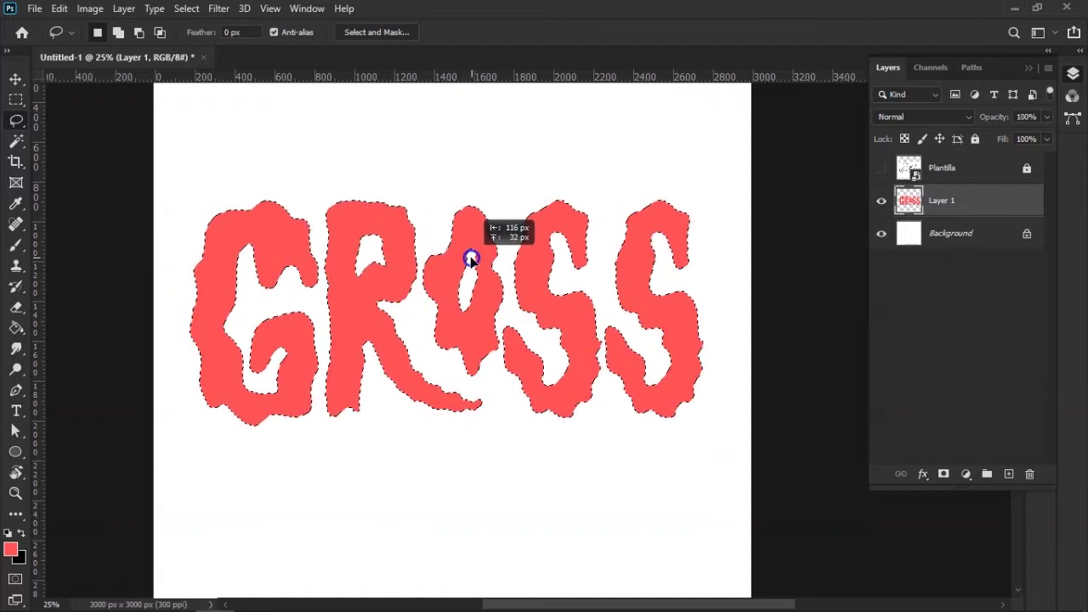
{"action": "scroll", "coordinate": [506, 262], "scroll_direction": "down", "scroll_amount": 2}
{"action": "scroll", "coordinate": [507, 262], "scroll_direction": "up", "scroll_amount": 1}
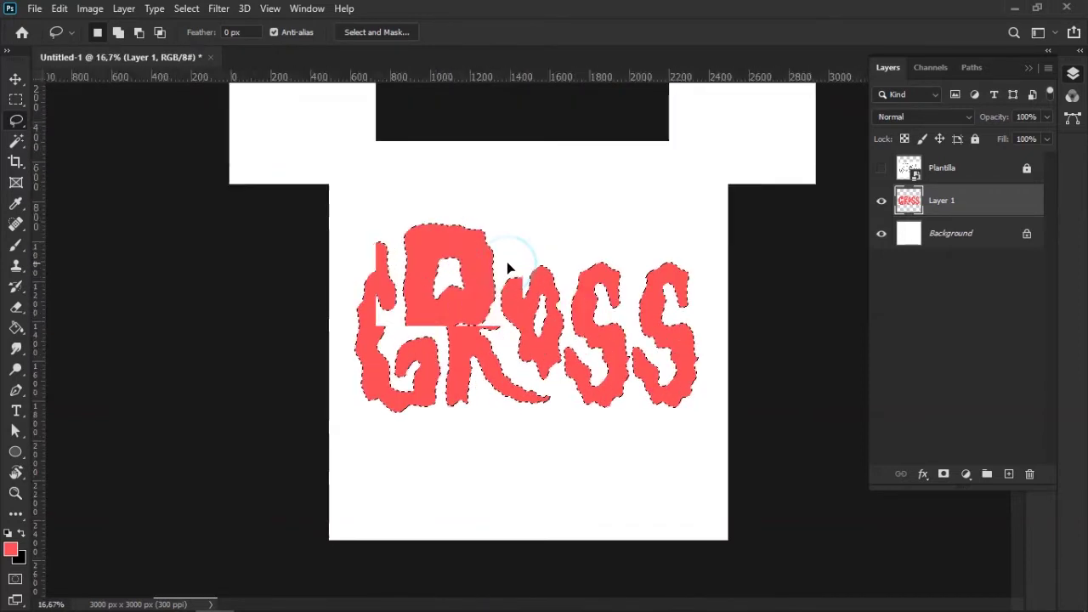
{"action": "scroll", "coordinate": [507, 261], "scroll_direction": "up", "scroll_amount": 2}
{"action": "scroll", "coordinate": [506, 262], "scroll_direction": "down", "scroll_amount": 1}
{"action": "scroll", "coordinate": [536, 254], "scroll_direction": "down", "scroll_amount": 1}
{"action": "key", "text": "ctrl+d"}
{"action": "scroll", "coordinate": [534, 250], "scroll_direction": "up", "scroll_amount": 1}
Select, hide and delete the Plantilla template layer, confirming the deletion.
{"action": "left_click", "coordinate": [920, 138]}
{"action": "left_click", "coordinate": [944, 169]}
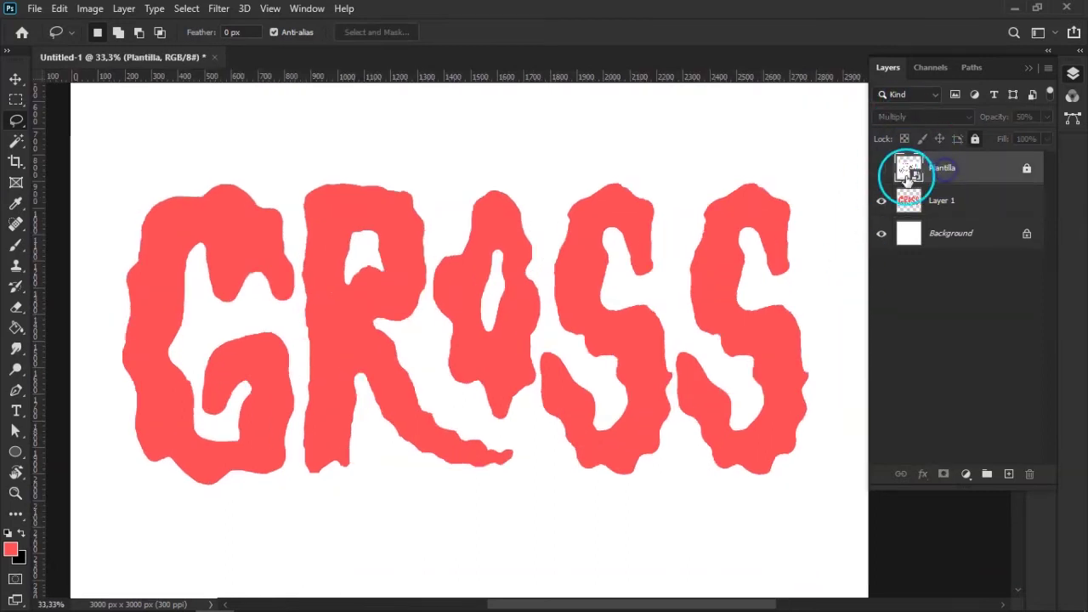
{"action": "left_click", "coordinate": [888, 169]}
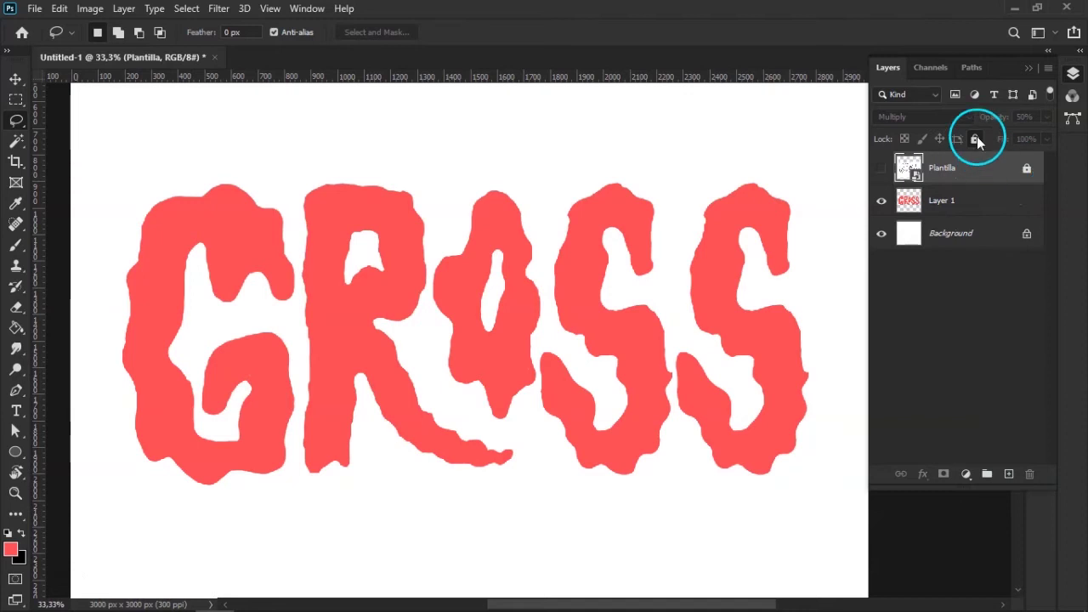
{"action": "left_click", "coordinate": [1028, 472]}
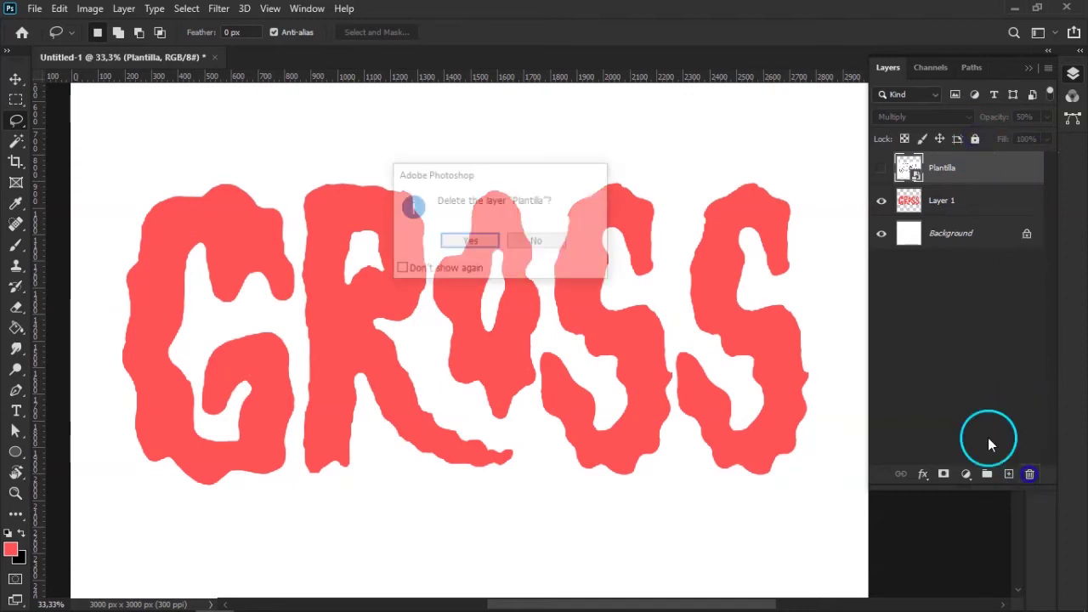
{"action": "left_click", "coordinate": [470, 242]}
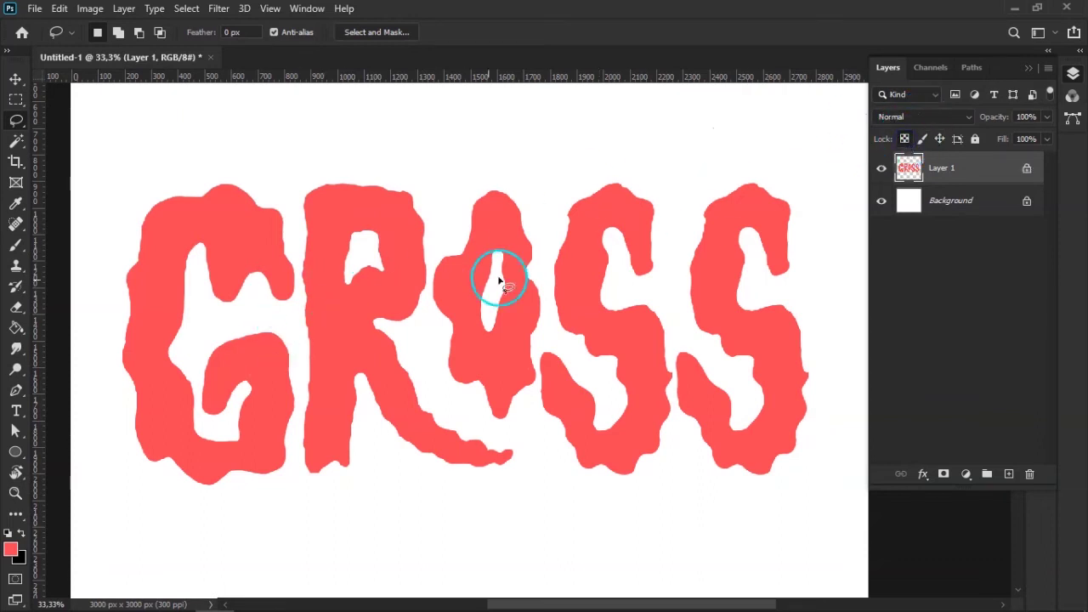
Lock Layer 1's transparent pixels and fill the GROSS lettering with black.
{"action": "key", "text": "x"}
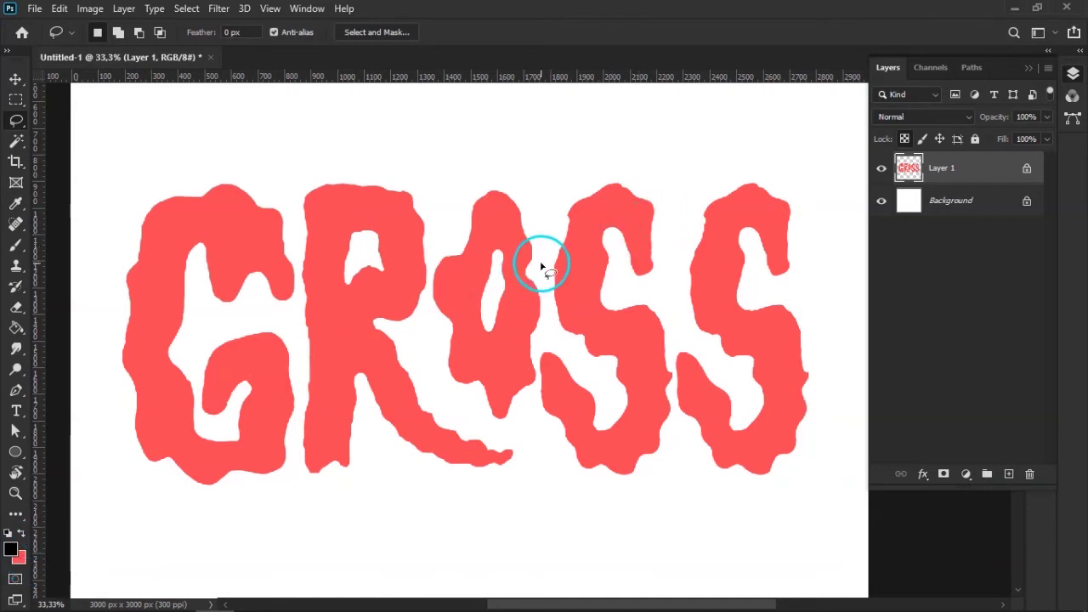
{"action": "left_click", "coordinate": [904, 138]}
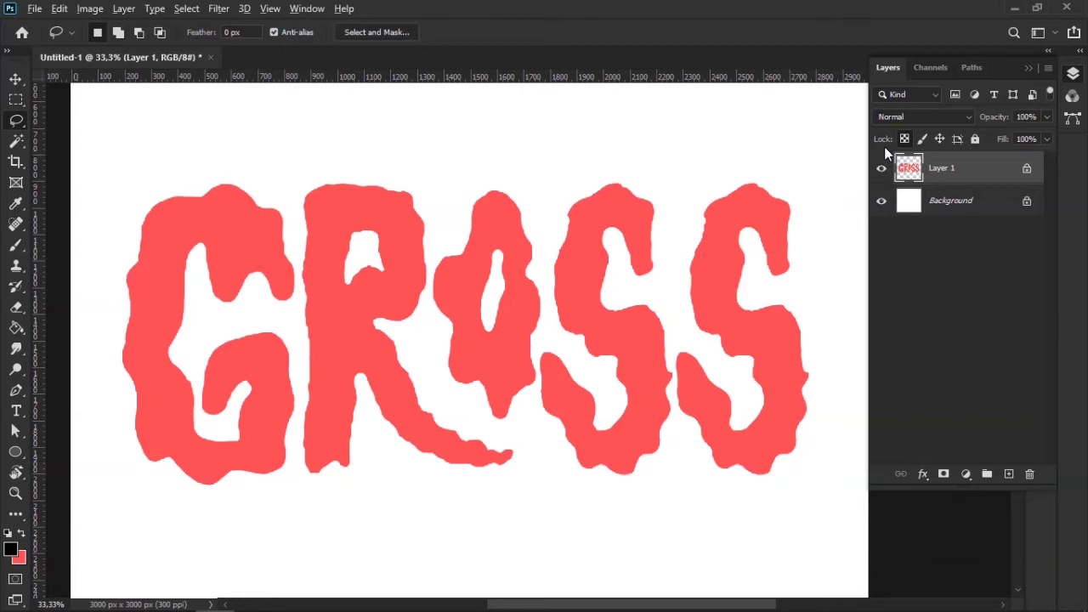
{"action": "key", "text": "alt+BackSpace"}
{"action": "mouse_move", "coordinate": [884, 146]}
{"action": "left_mouse_down"}
{"action": "mouse_move", "coordinate": [704, 253]}
{"action": "mouse_move", "coordinate": [636, 272]}
{"action": "left_mouse_up"}
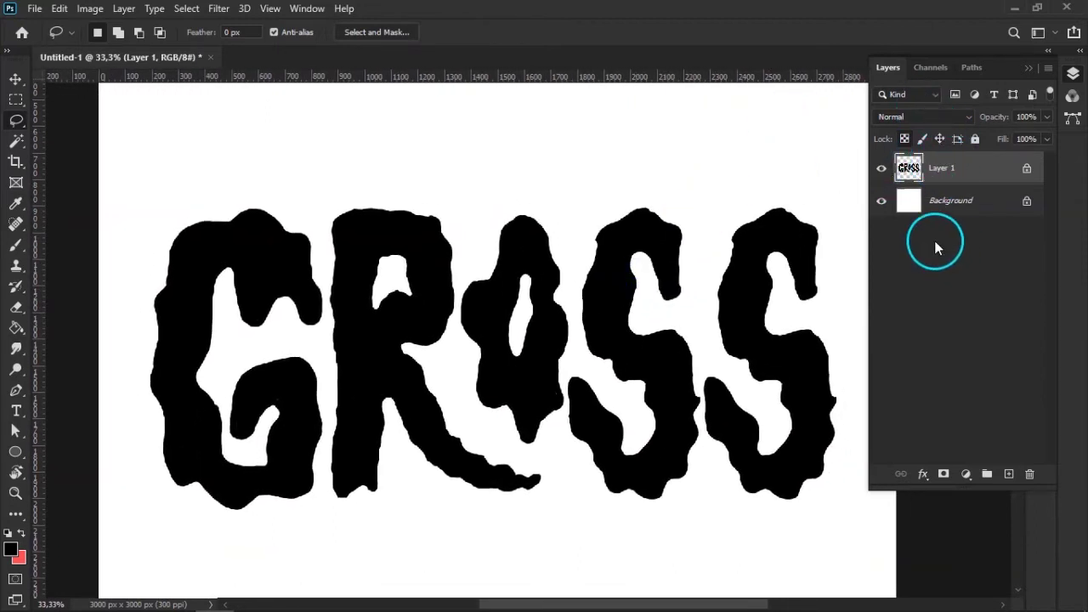
{"action": "left_click", "coordinate": [1008, 475], "text": "alt"}
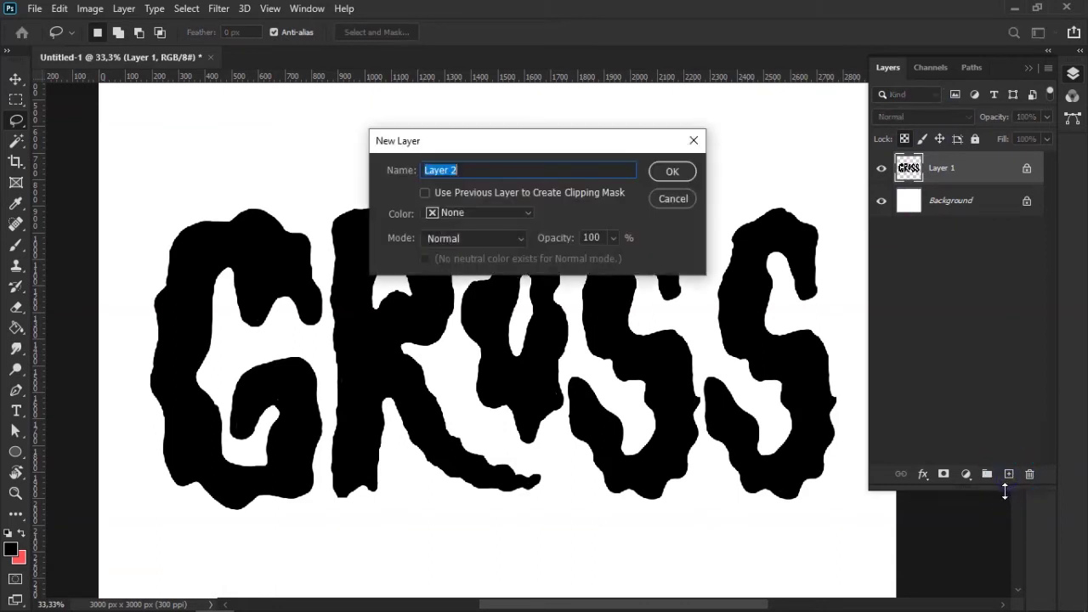
Create Layer 2 and set Layer 1 to Multiply blending at 40% opacity.
{"action": "left_click", "coordinate": [667, 170]}
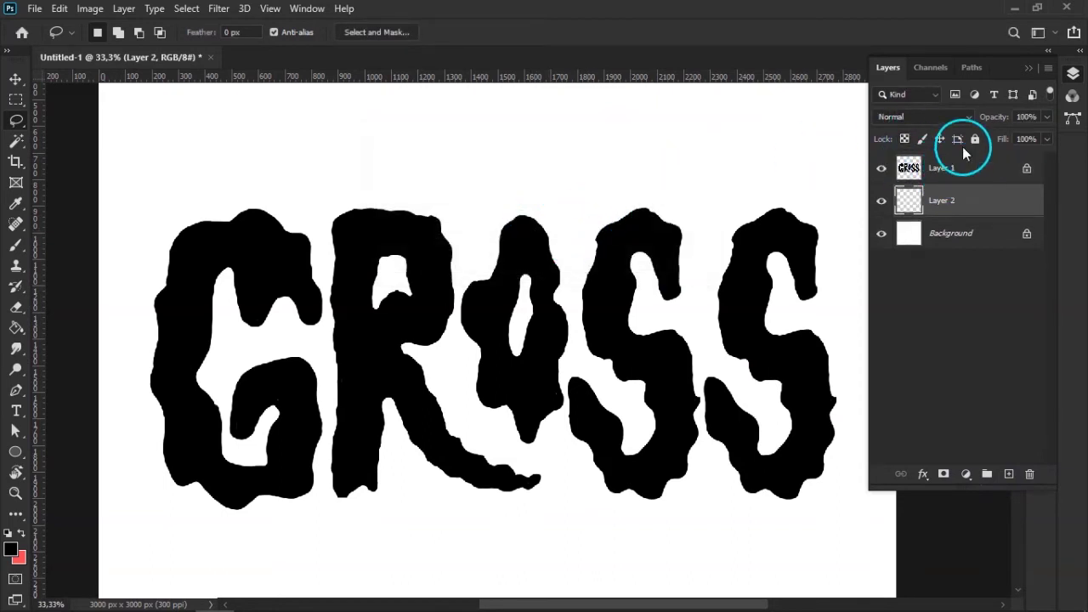
{"action": "left_click", "coordinate": [941, 174]}
{"action": "left_click", "coordinate": [953, 121]}
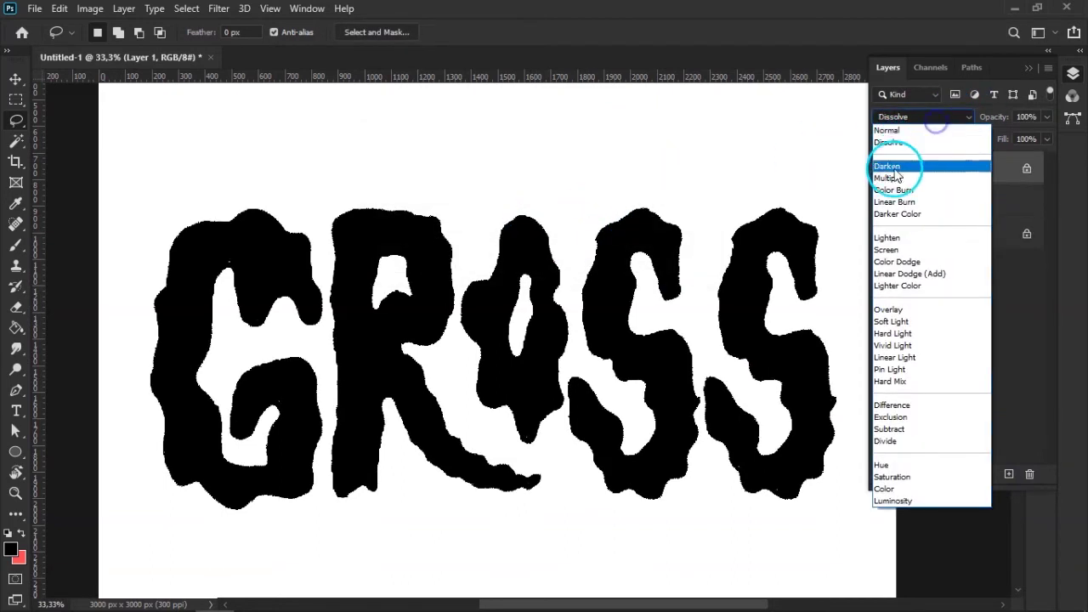
{"action": "left_click", "coordinate": [929, 174]}
{"action": "mouse_move", "coordinate": [1045, 124]}
{"action": "left_mouse_down"}
{"action": "mouse_move", "coordinate": [1041, 140]}
{"action": "mouse_move", "coordinate": [1002, 142]}
{"action": "left_mouse_up"}
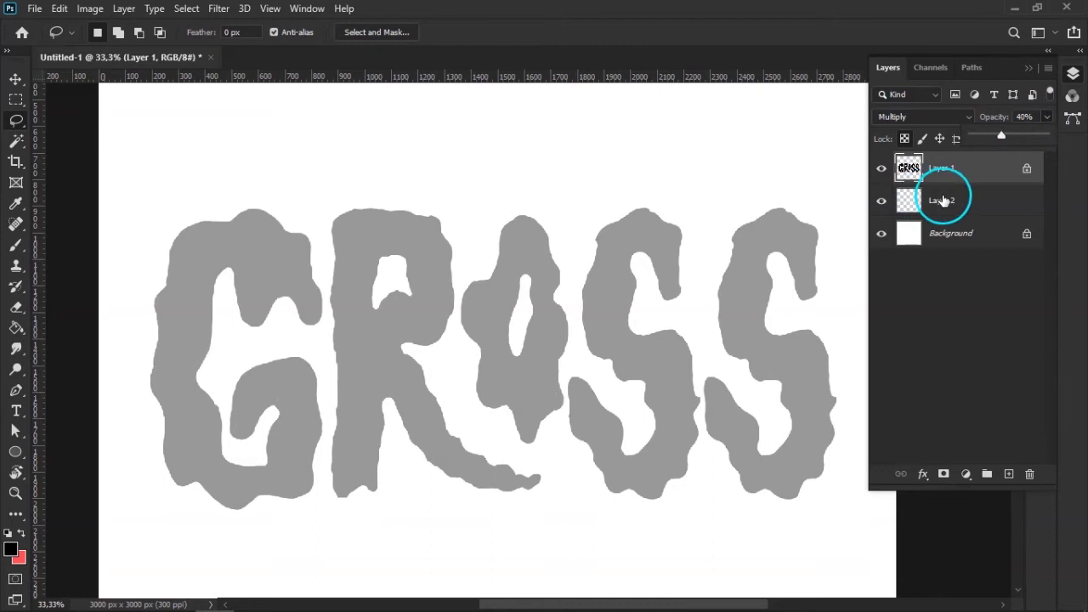
Lock Layer 1 completely and make Layer 2 the active layer.
{"action": "left_click", "coordinate": [912, 211]}
{"action": "left_click", "coordinate": [1020, 170]}
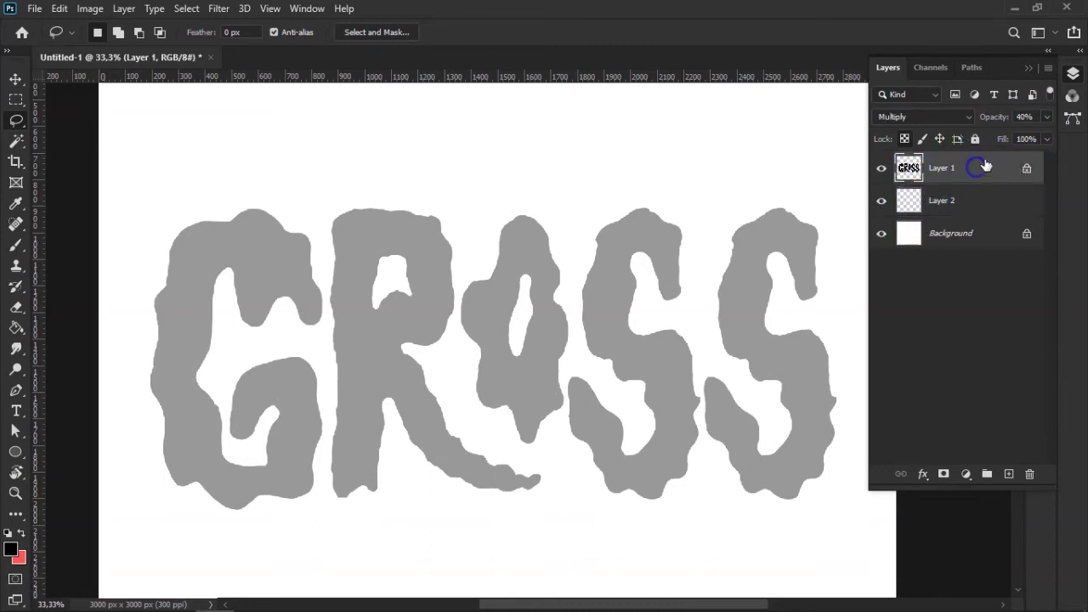
{"action": "left_click", "coordinate": [976, 139]}
{"action": "left_click", "coordinate": [949, 201]}
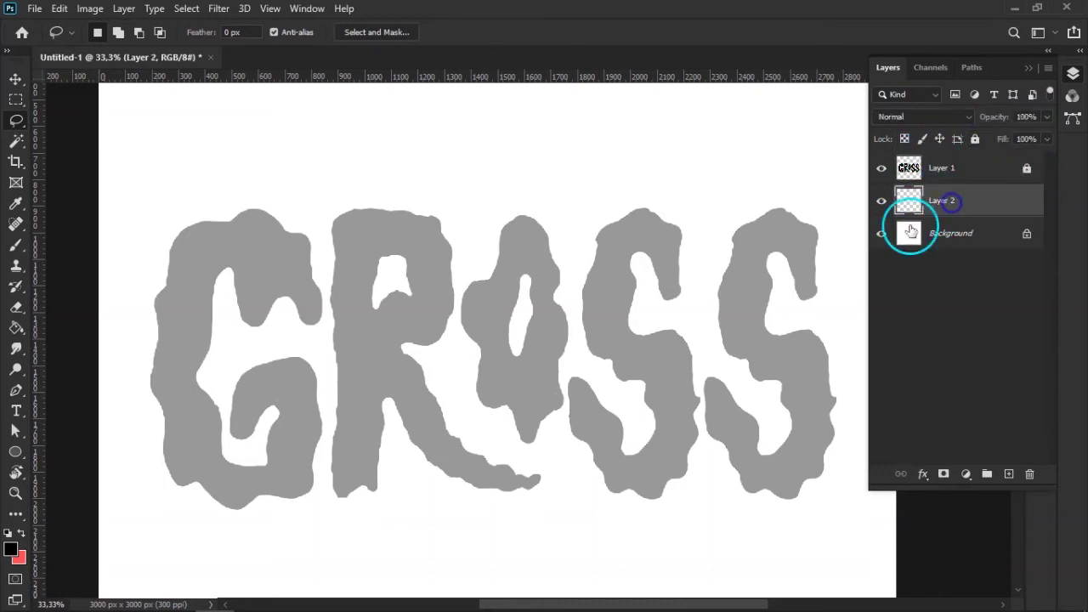
Make red the foreground colour and zoom to 66.7% on the G with the Brush ready.
{"action": "key", "text": "ctrl+plus"}
{"action": "key", "text": "ctrl+plus"}
{"action": "key", "text": "ctrl+minus"}
{"action": "key", "text": "ctrl+minus"}
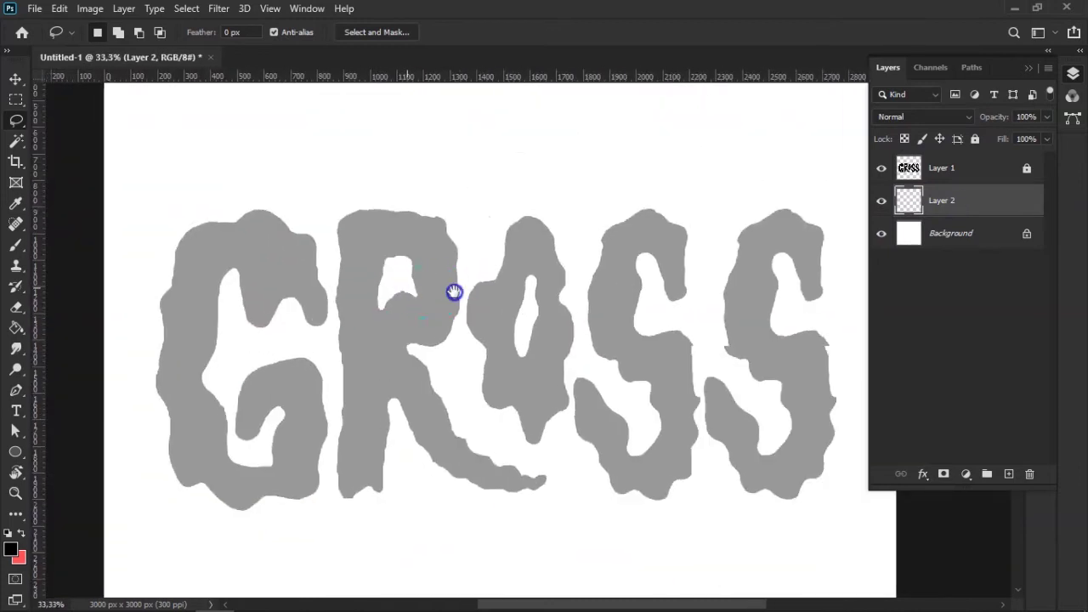
{"action": "left_click_drag", "start_coordinate": [430, 292], "coordinate": [493, 295]}
{"action": "key", "text": "x"}
{"action": "scroll", "coordinate": [262, 328], "scroll_direction": "up", "scroll_amount": 2}
{"action": "left_click_drag", "start_coordinate": [262, 326], "coordinate": [483, 284]}
{"action": "scroll", "coordinate": [501, 279], "scroll_direction": "down", "scroll_amount": 1}
{"action": "scroll", "coordinate": [504, 274], "scroll_direction": "down", "scroll_amount": 2}
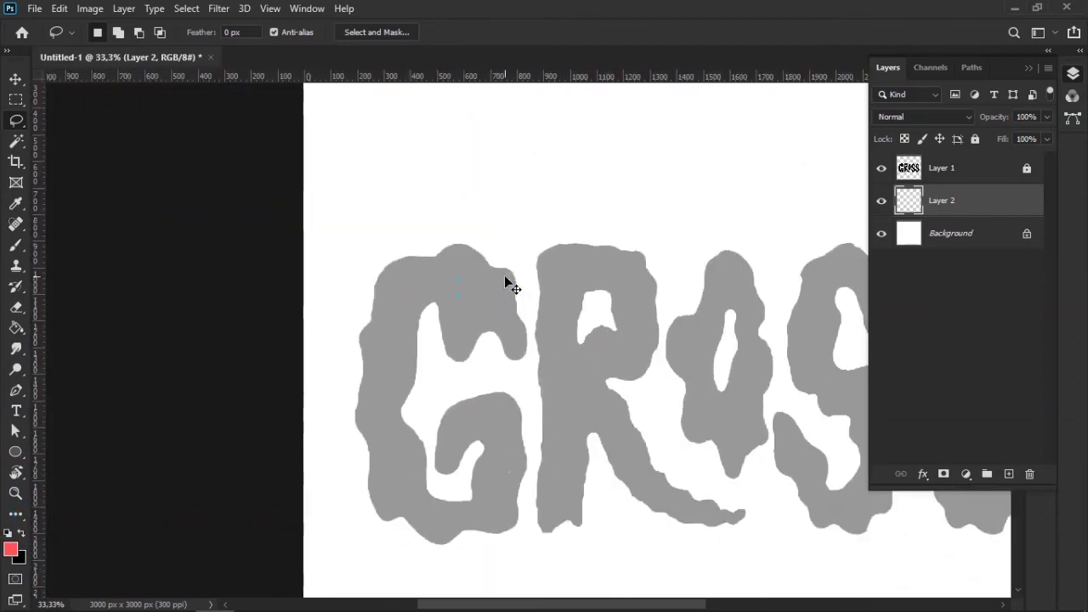
{"action": "scroll", "coordinate": [504, 274], "scroll_direction": "down", "scroll_amount": 1}
{"action": "left_click", "coordinate": [502, 279], "text": "ctrl"}
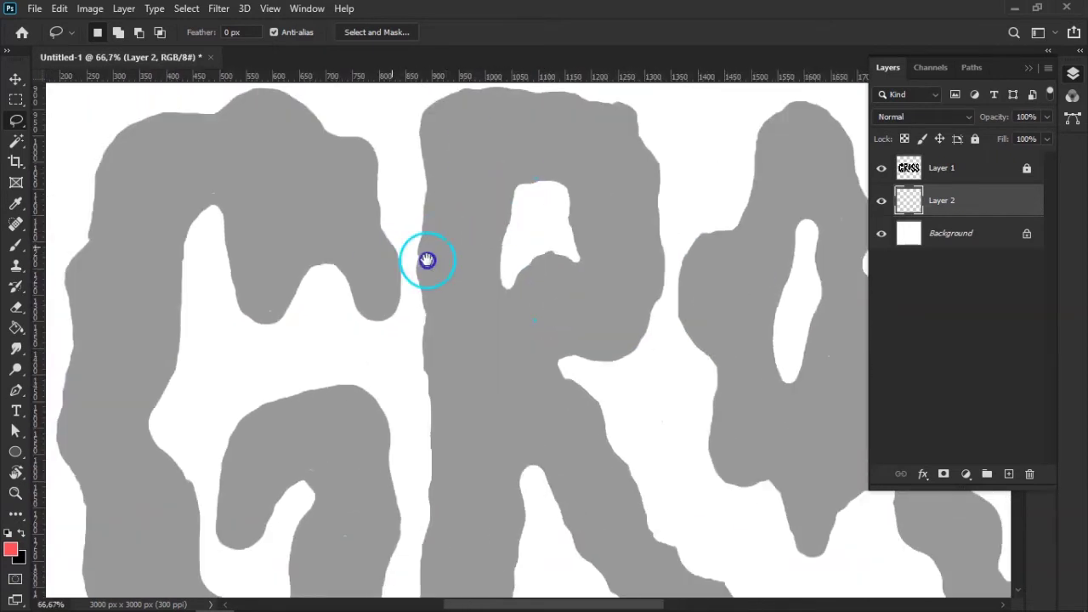
{"action": "left_click_drag", "start_coordinate": [425, 258], "coordinate": [532, 272]}
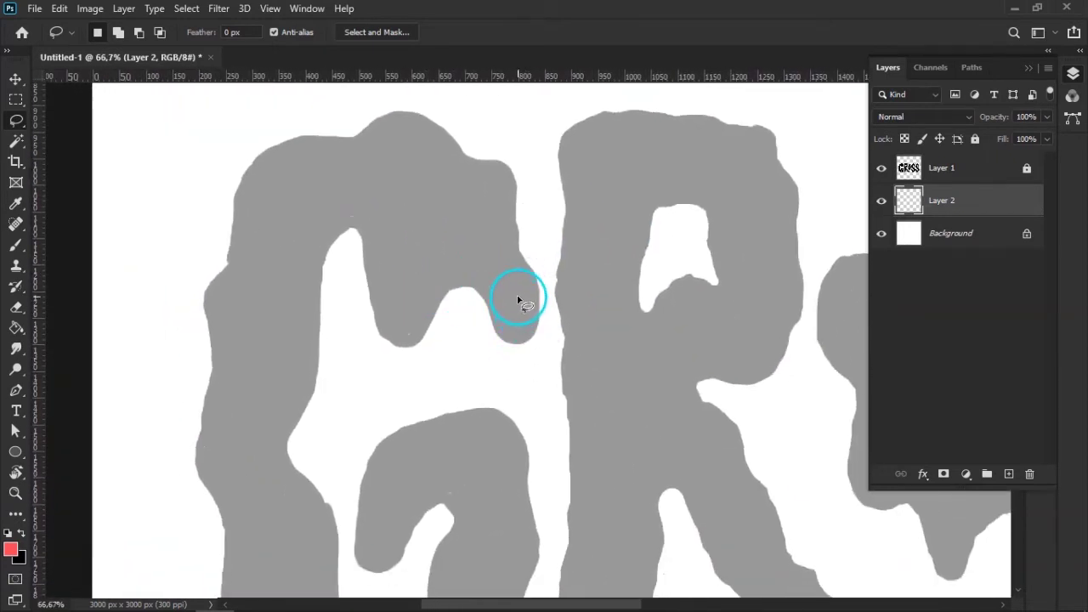
{"action": "key", "text": "b"}
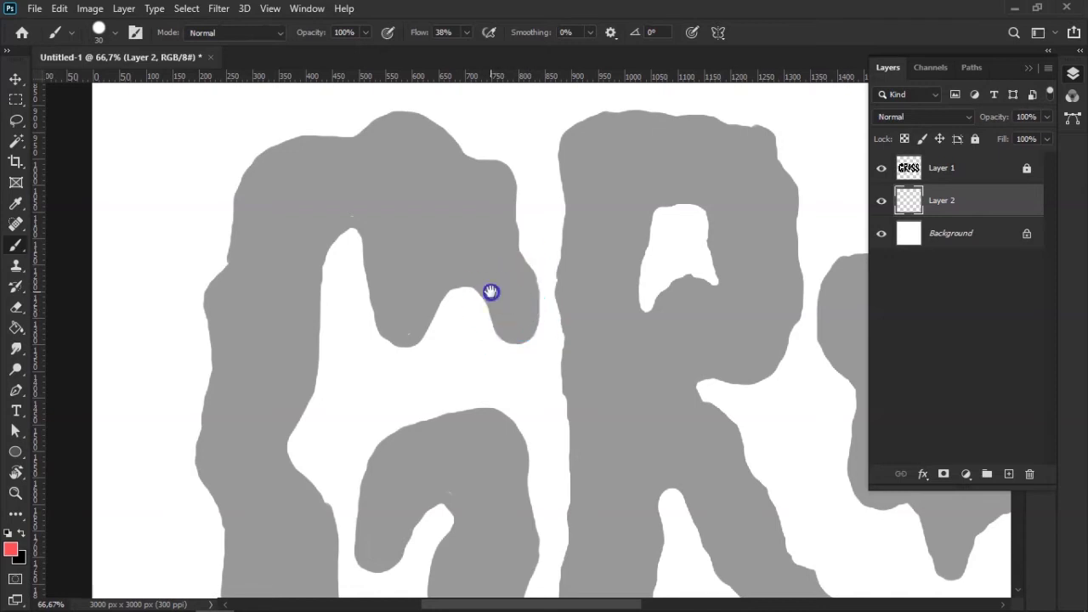
Trace the G's full outline in red on Layer 2, panning around the letter.
{"action": "left_click_drag", "start_coordinate": [491, 292], "coordinate": [519, 326]}
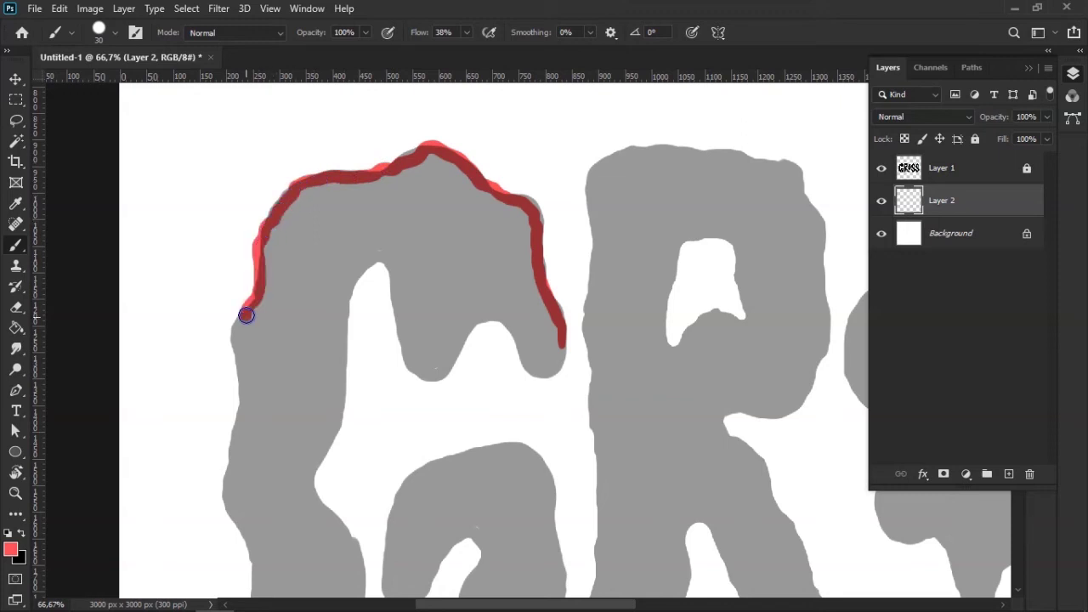
{"action": "left_click_drag", "start_coordinate": [271, 453], "coordinate": [332, 215]}
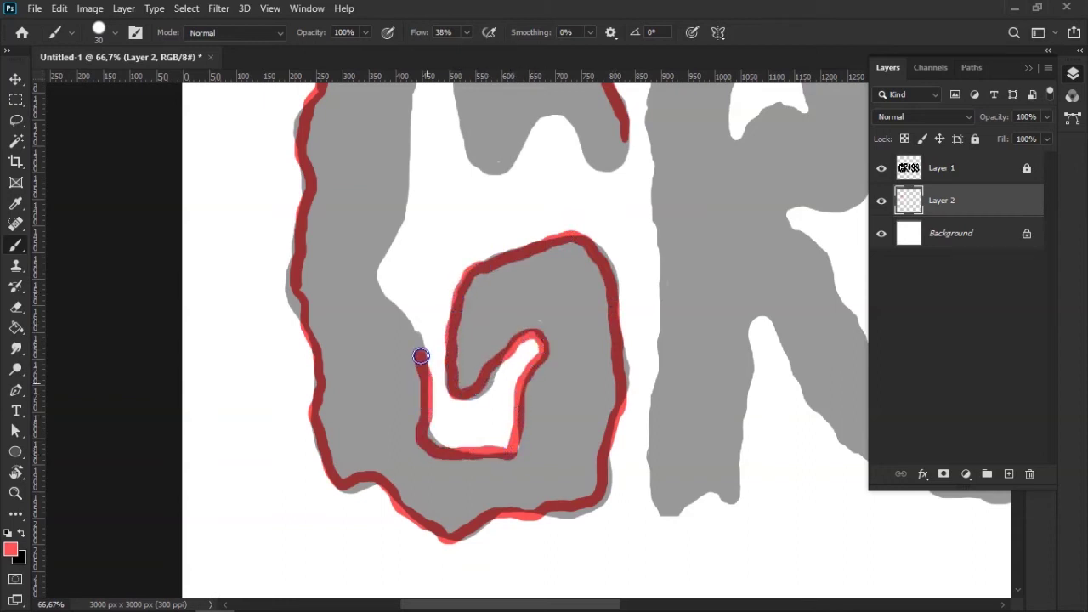
{"action": "left_click_drag", "start_coordinate": [418, 272], "coordinate": [470, 369]}
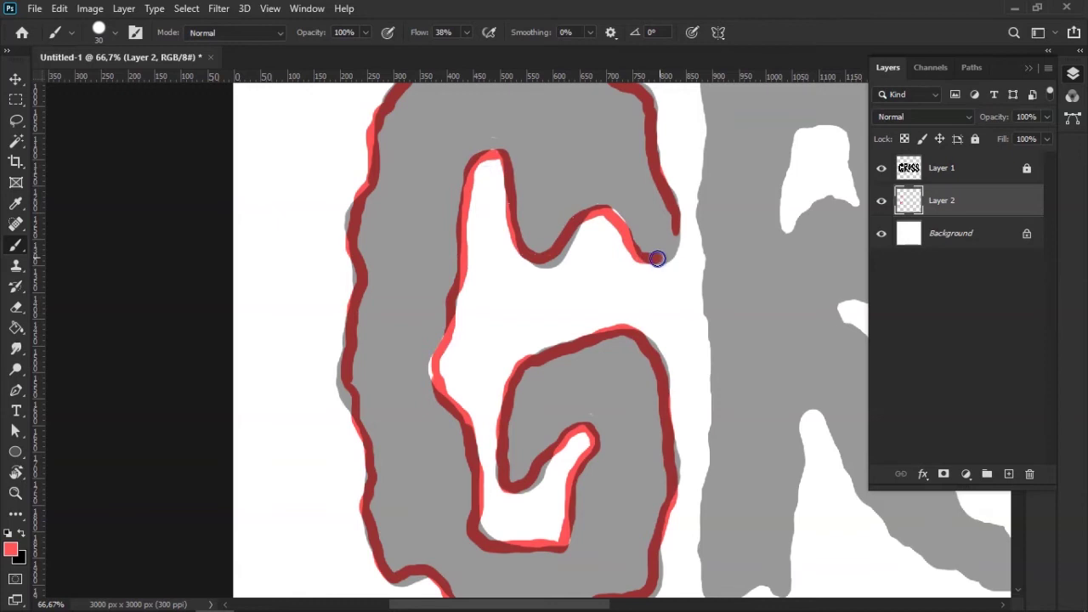
{"action": "mouse_move", "coordinate": [675, 229]}
{"action": "left_mouse_down"}
{"action": "mouse_move", "coordinate": [620, 218]}
{"action": "mouse_move", "coordinate": [485, 286]}
{"action": "left_mouse_up"}
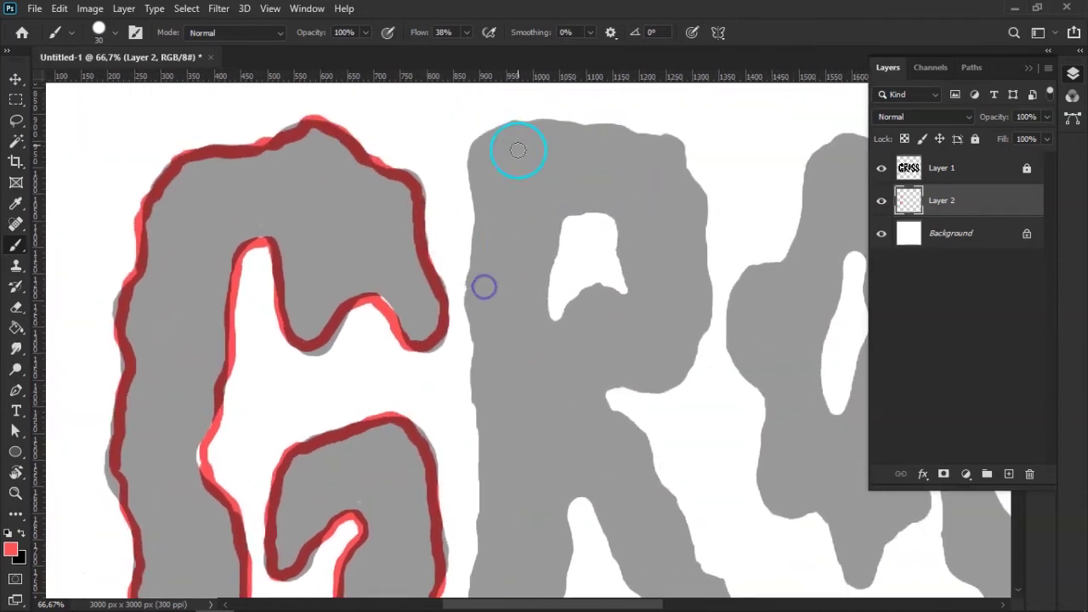
{"action": "scroll", "coordinate": [543, 201], "scroll_direction": "up", "scroll_amount": 2}
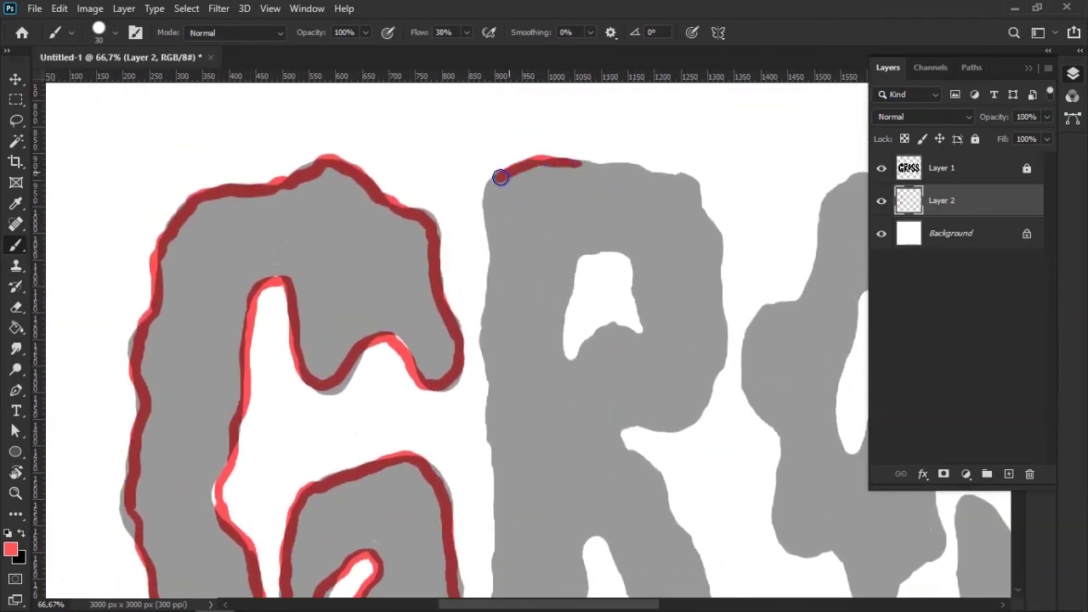
Trace the R, O, S, S in red, fill them solid, and hide grey Layer 1.
{"action": "left_click_drag", "start_coordinate": [517, 389], "coordinate": [559, 164]}
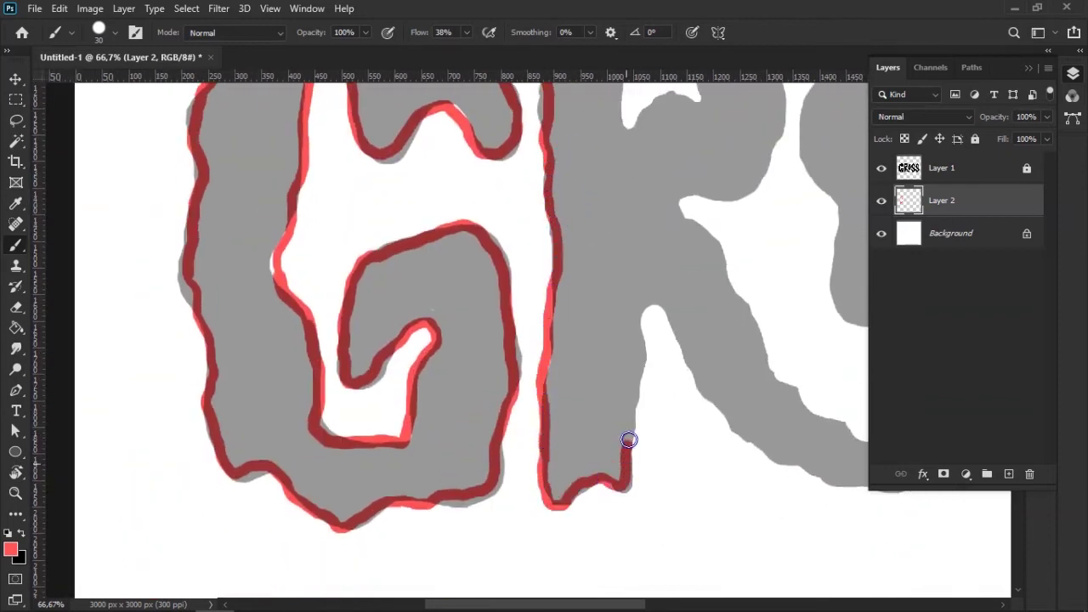
{"action": "left_click_drag", "start_coordinate": [684, 313], "coordinate": [519, 253]}
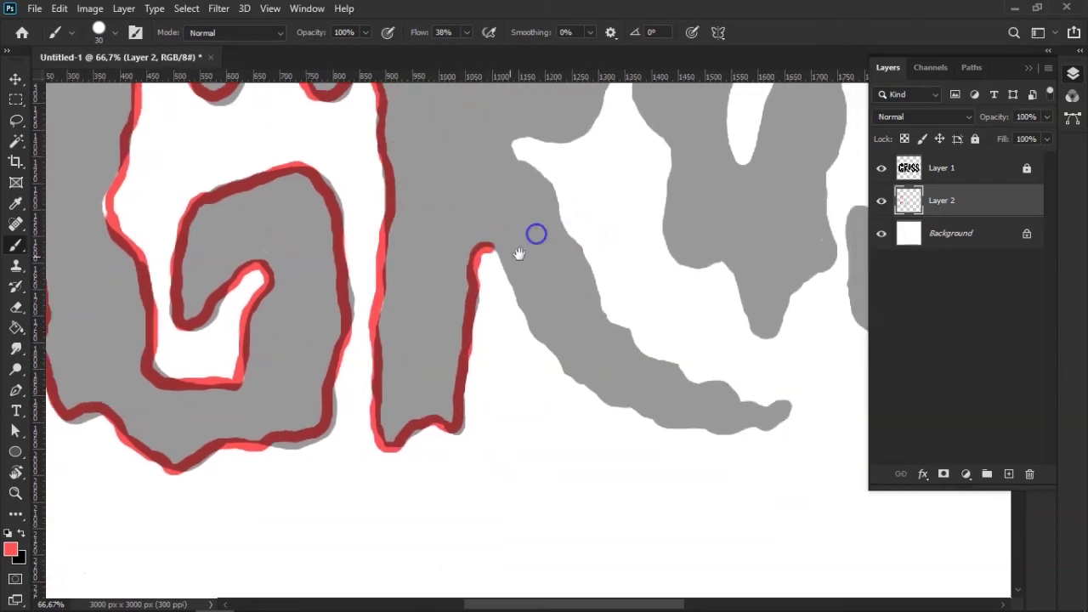
{"action": "left_click_drag", "start_coordinate": [510, 264], "coordinate": [789, 413]}
{"action": "mouse_move", "coordinate": [466, 243]}
{"action": "left_mouse_down"}
{"action": "mouse_move", "coordinate": [666, 371]}
{"action": "mouse_move", "coordinate": [589, 298]}
{"action": "left_mouse_up"}
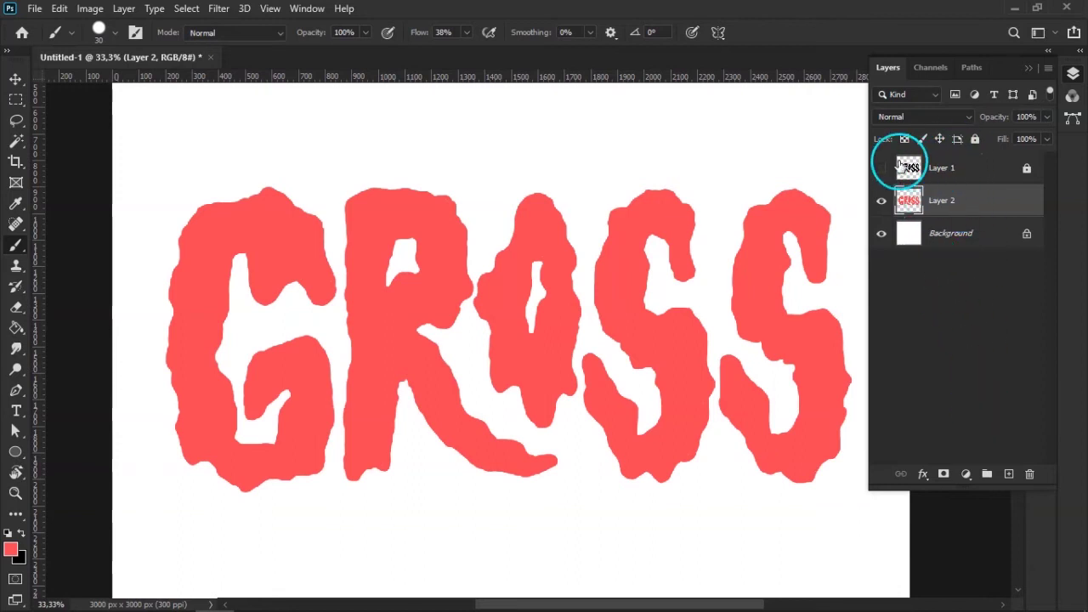
Hide red Layer 2, add an empty Layer 3, and show the grey guide again.
{"action": "left_click", "coordinate": [882, 200]}
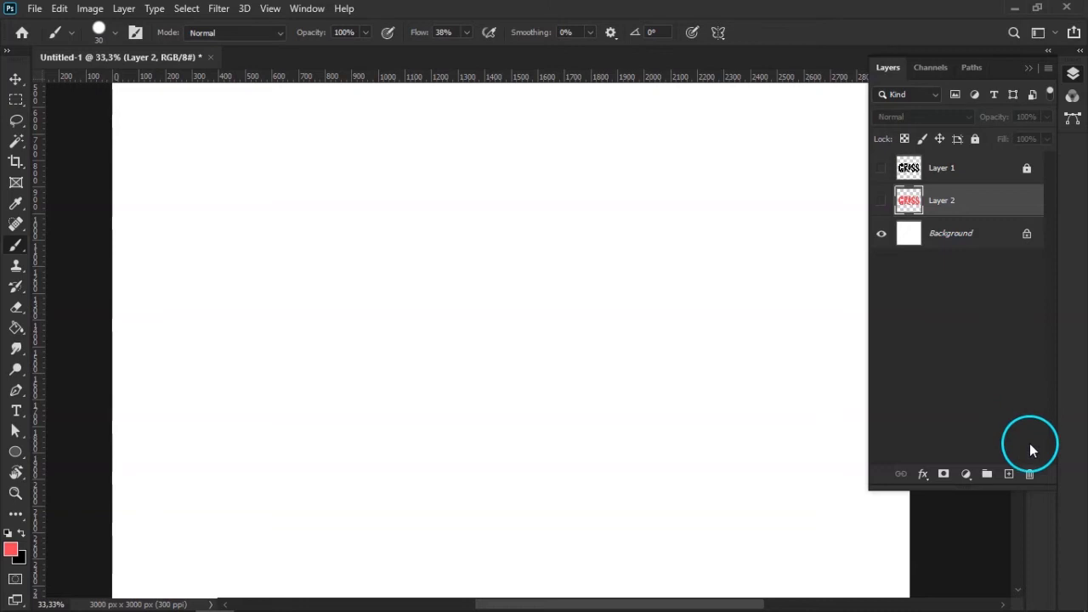
{"action": "left_click", "coordinate": [1009, 473], "text": "alt"}
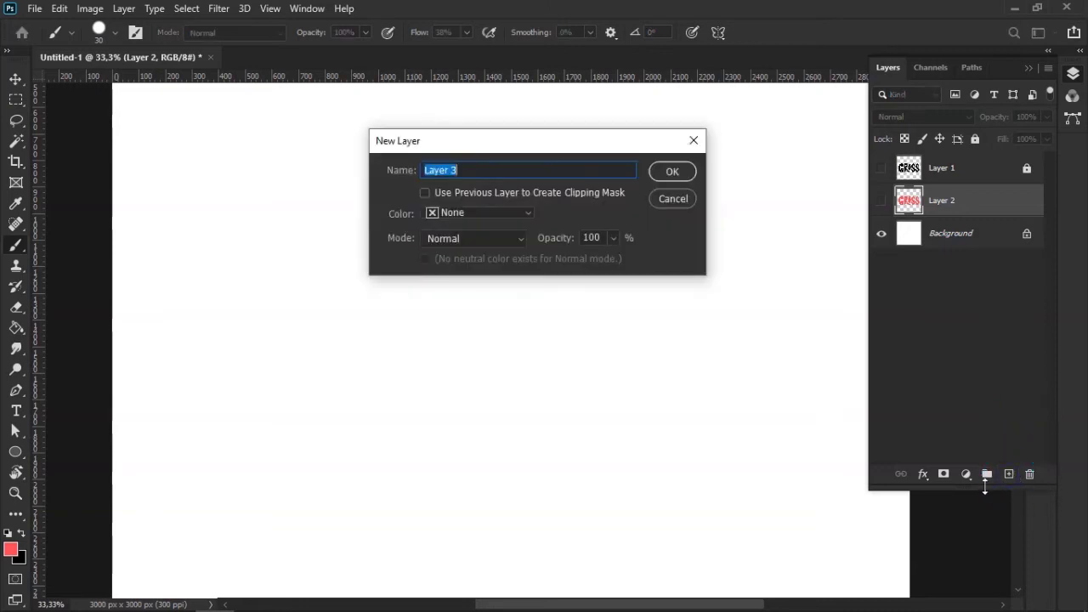
{"action": "left_click", "coordinate": [670, 172]}
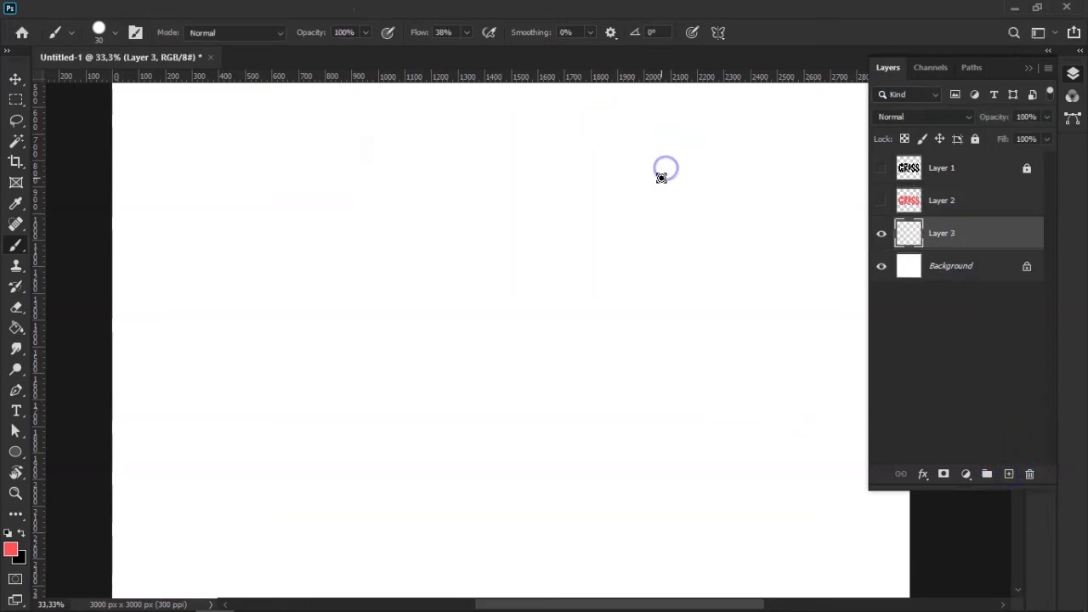
{"action": "left_click", "coordinate": [882, 167]}
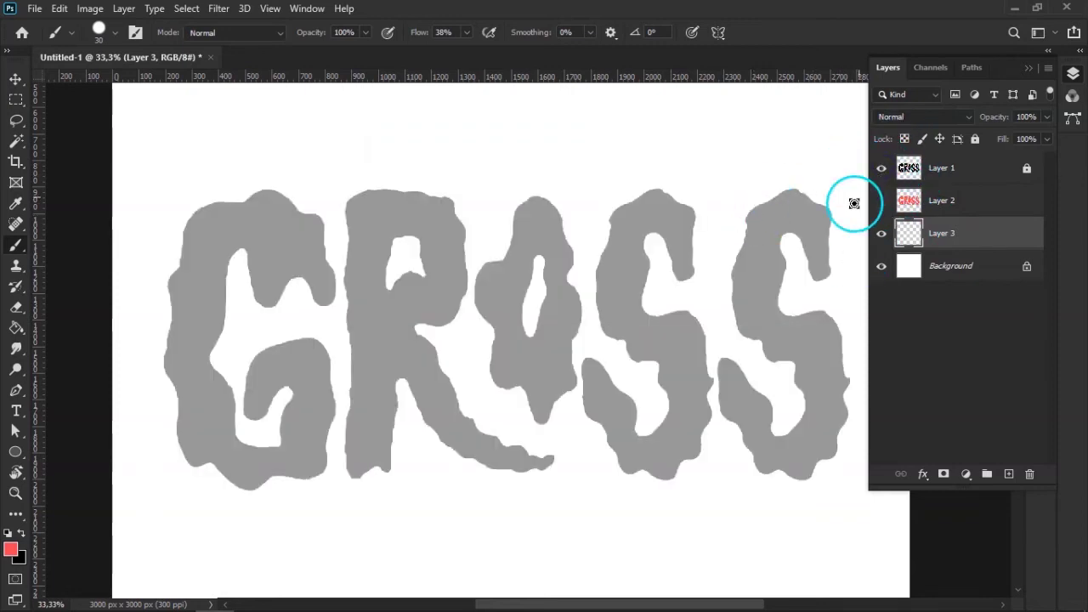
Toggle the grey guide and Layer 2 visibility to compare the red tracing.
{"action": "left_click", "coordinate": [933, 163]}
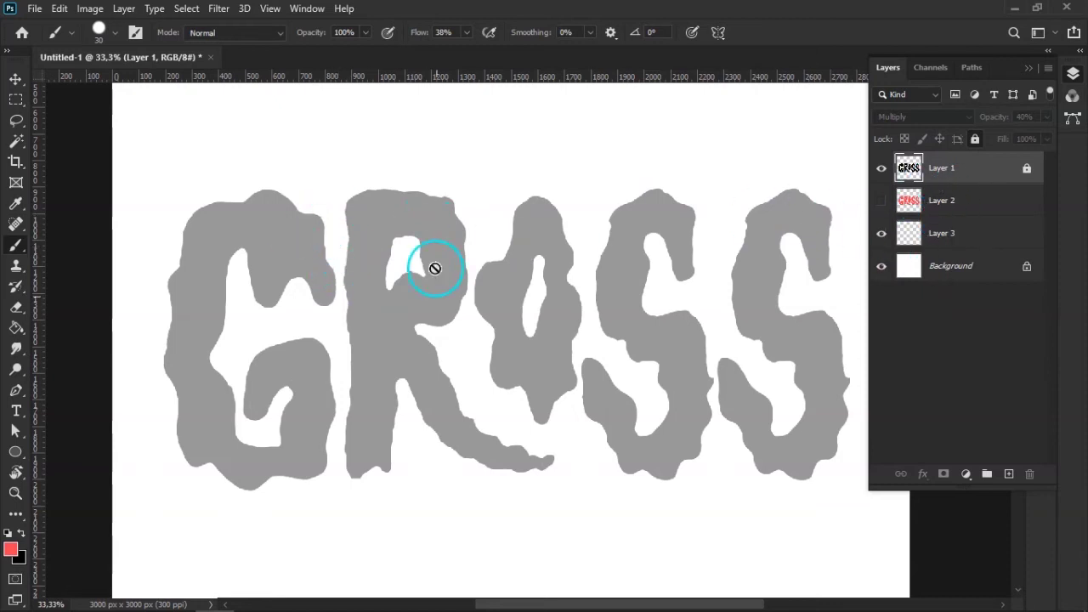
{"action": "left_click", "coordinate": [882, 168]}
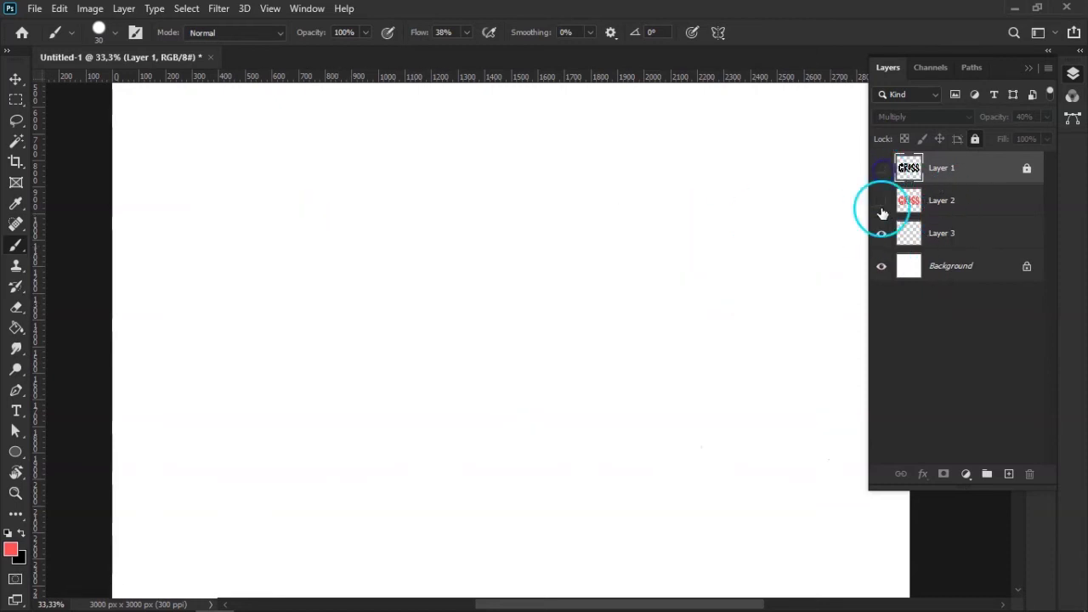
{"action": "left_click", "coordinate": [881, 200]}
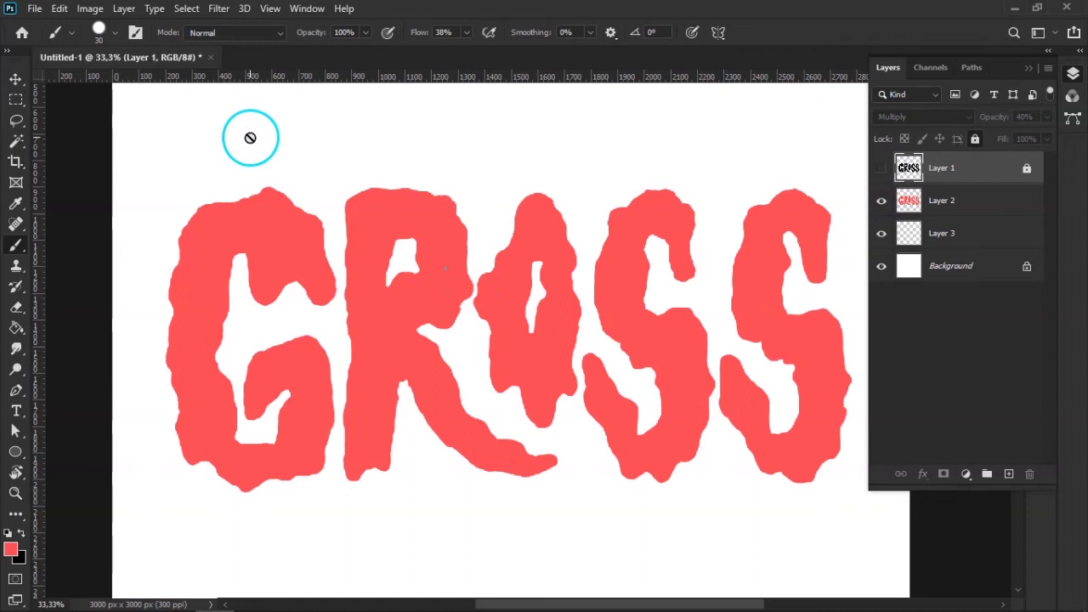
{"action": "left_click", "coordinate": [882, 168]}
{"action": "left_click", "coordinate": [881, 200]}
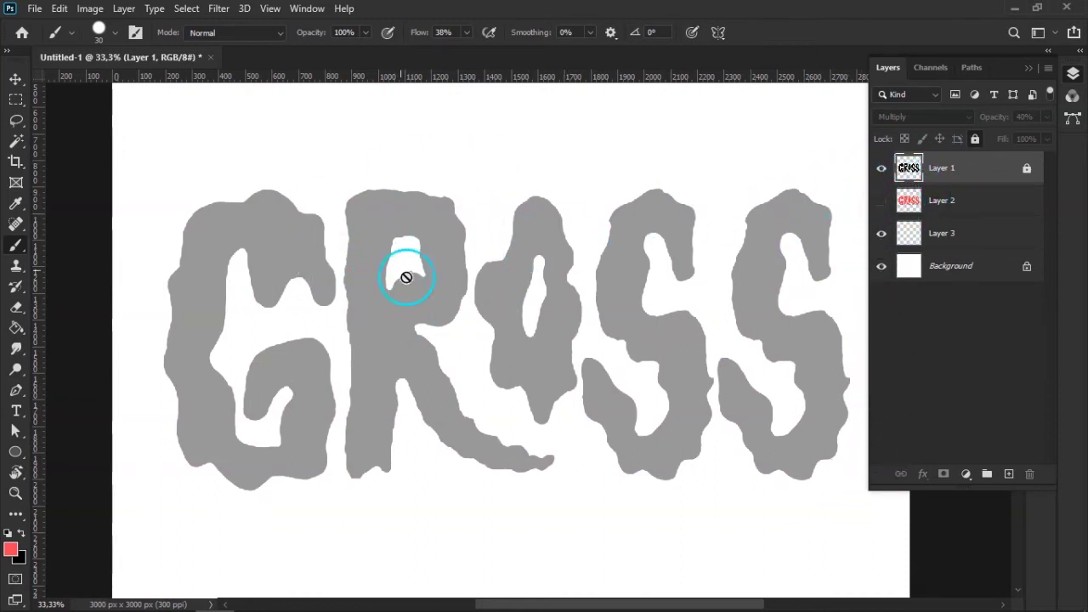
Trace a third red GROSS on Layer 3, then hide it and reselect Layer 1.
{"action": "left_click", "coordinate": [956, 238]}
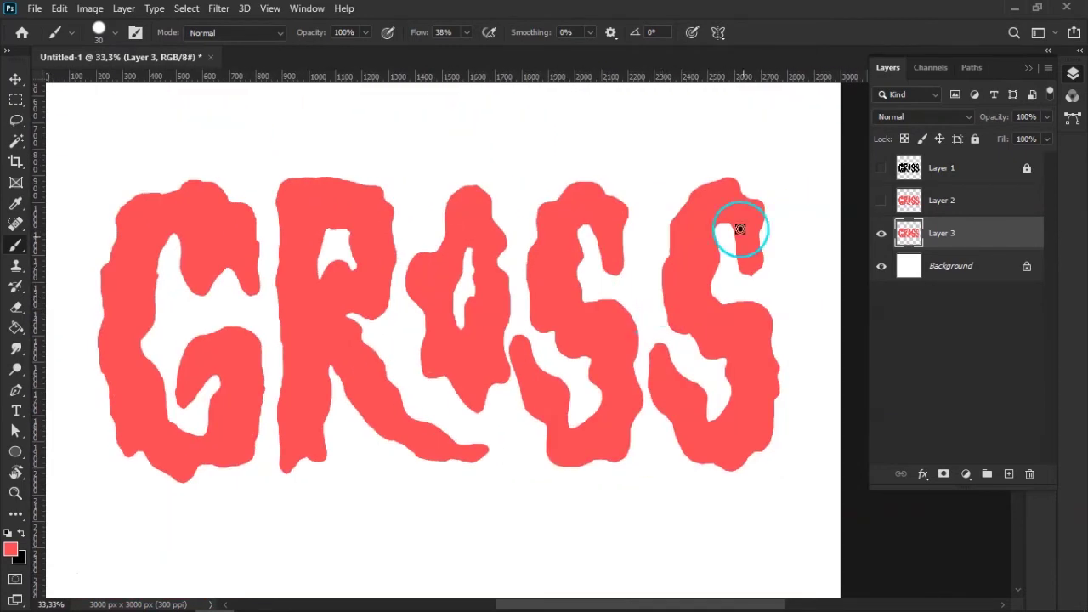
{"action": "left_click", "coordinate": [881, 168]}
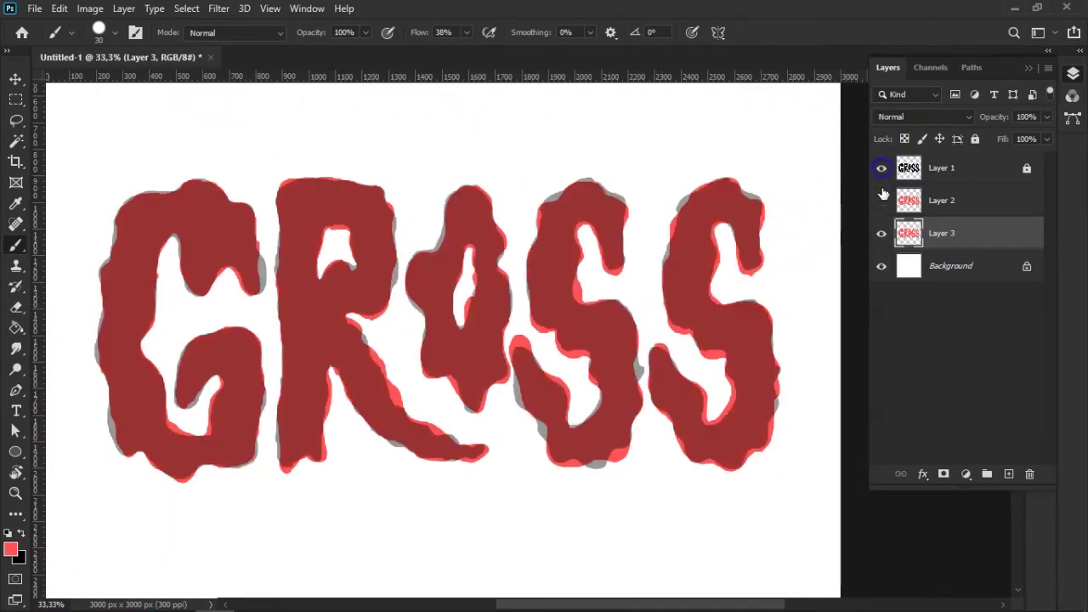
{"action": "left_click", "coordinate": [881, 233]}
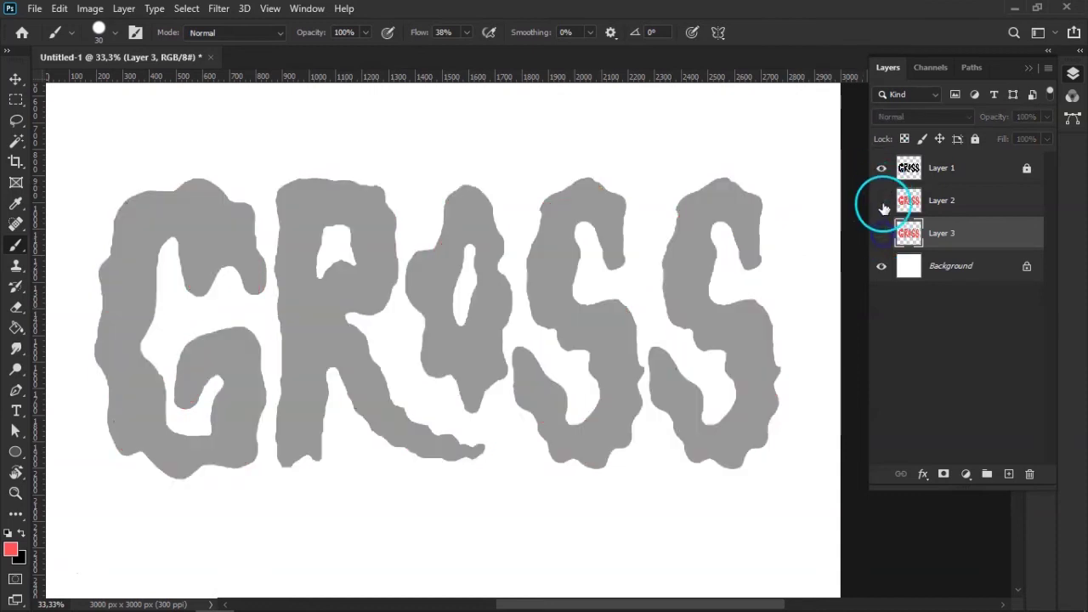
{"action": "left_click", "coordinate": [921, 170]}
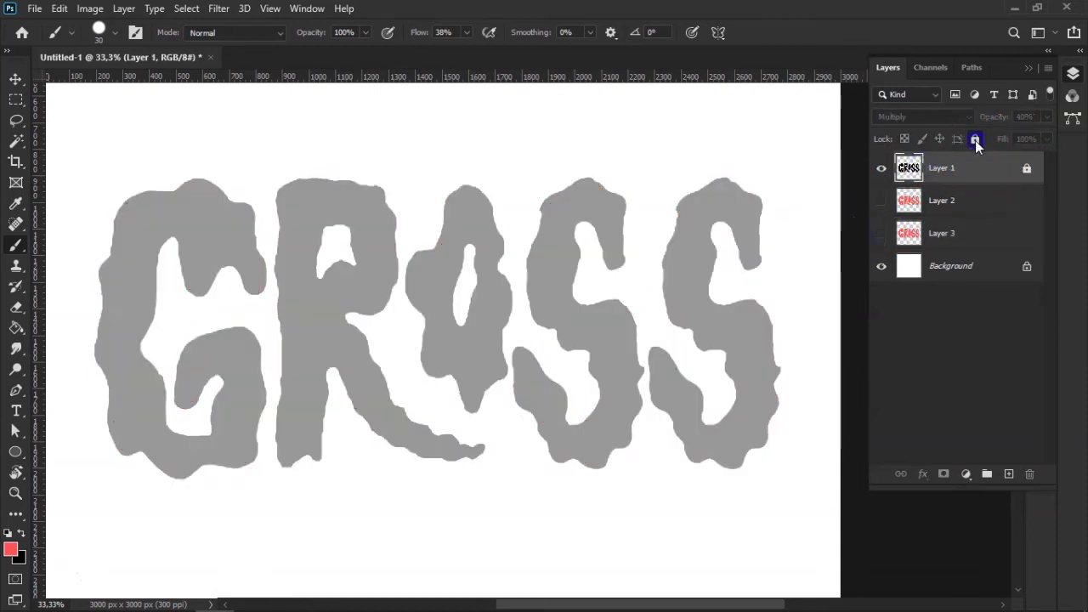
Set Layer 1 to 100% opacity and Normal blend mode, checking it against Layer 2.
{"action": "left_click", "coordinate": [1047, 116]}
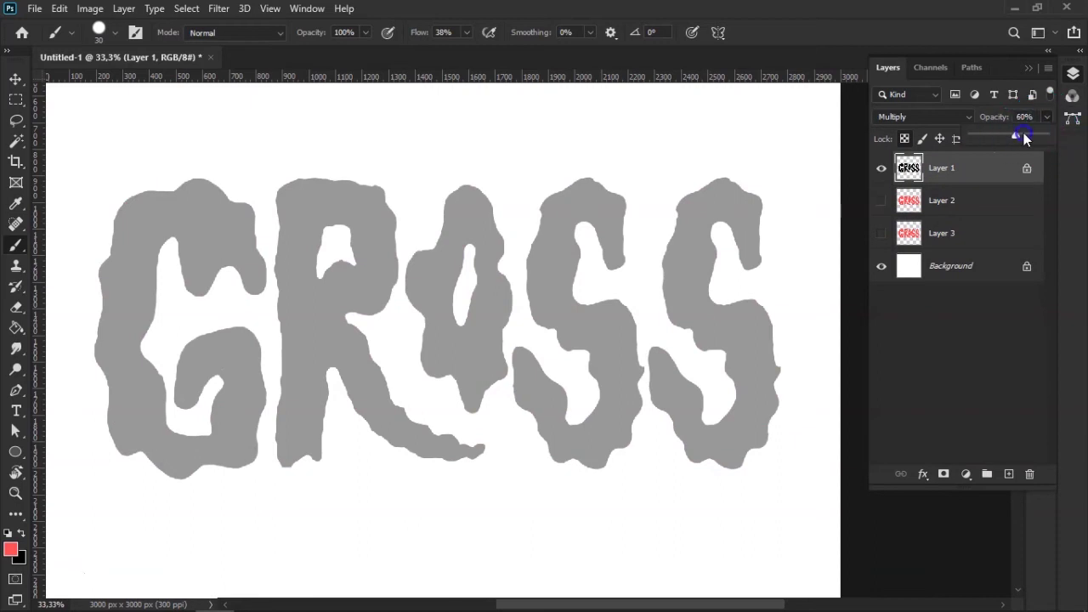
{"action": "left_click_drag", "start_coordinate": [1028, 137], "coordinate": [1064, 137]}
{"action": "left_click", "coordinate": [964, 116]}
{"action": "left_click", "coordinate": [893, 127]}
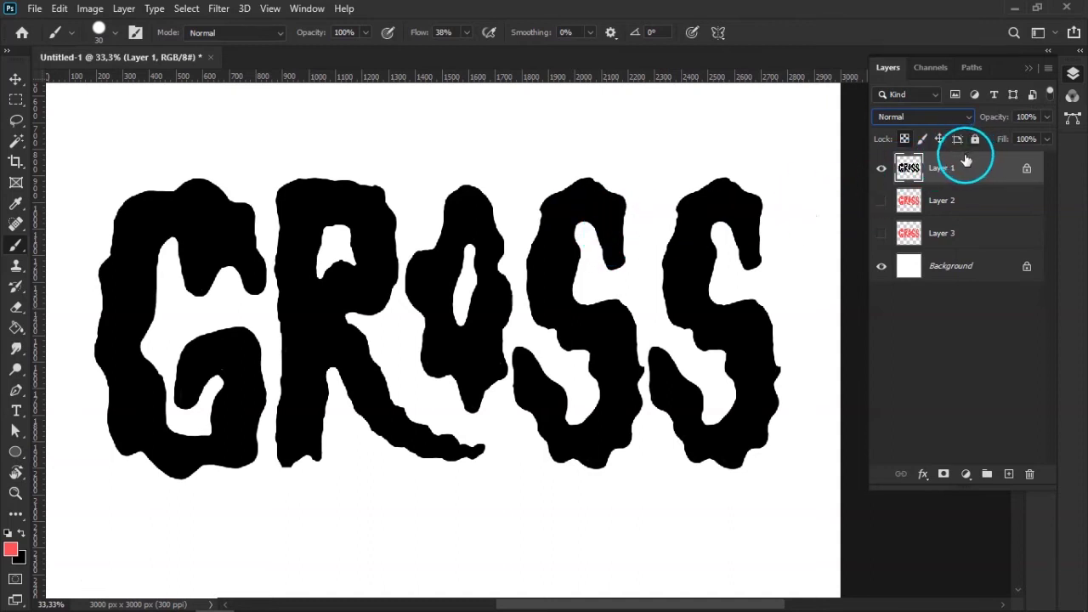
{"action": "left_click", "coordinate": [938, 210]}
{"action": "left_click", "coordinate": [882, 208]}
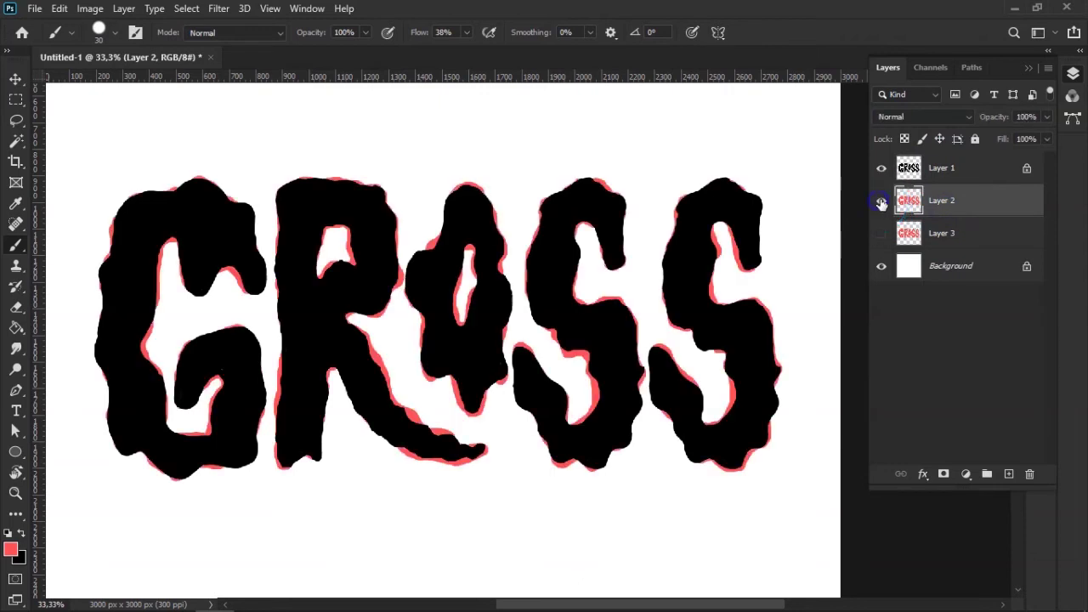
{"action": "left_click", "coordinate": [881, 211]}
{"action": "left_click", "coordinate": [945, 170]}
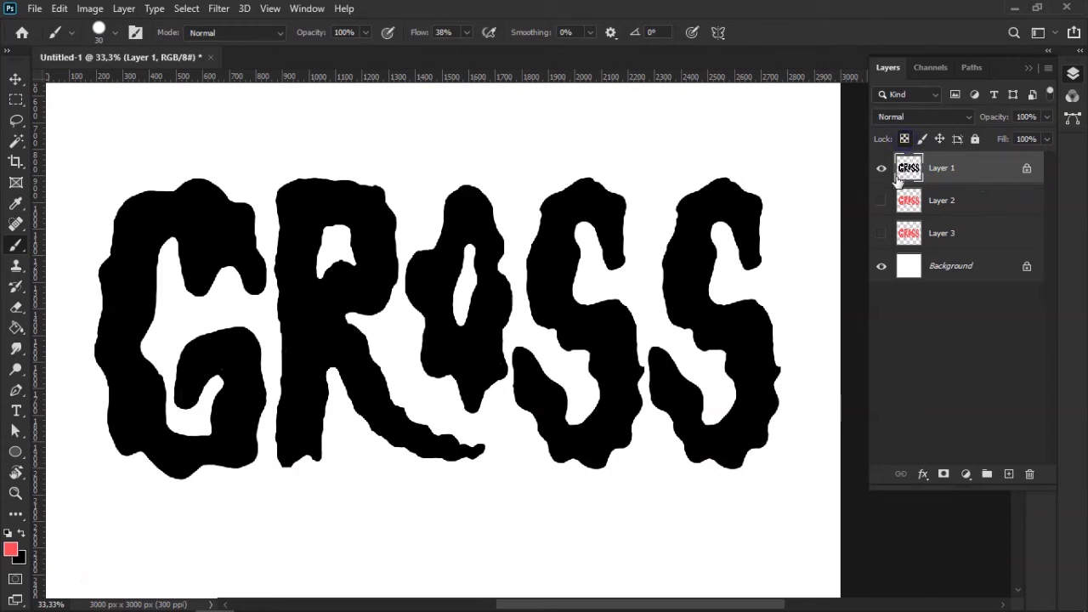
Fill Layer 1's GROSS lettering with the red foreground colour.
{"action": "key", "text": "alt+BackSpace"}
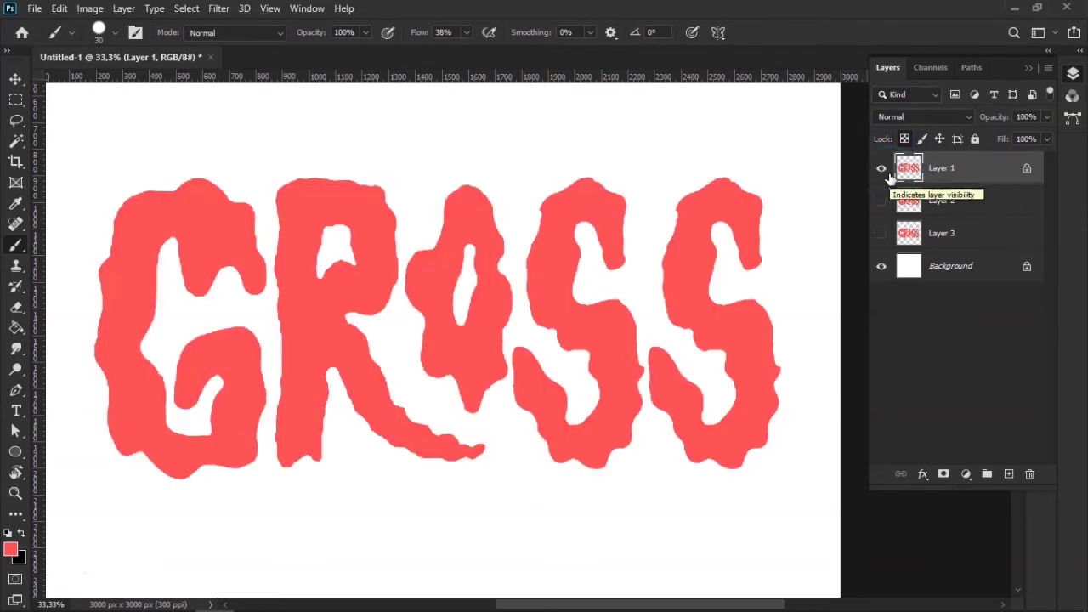
{"action": "scroll", "coordinate": [688, 226], "scroll_direction": "down", "scroll_amount": 2}
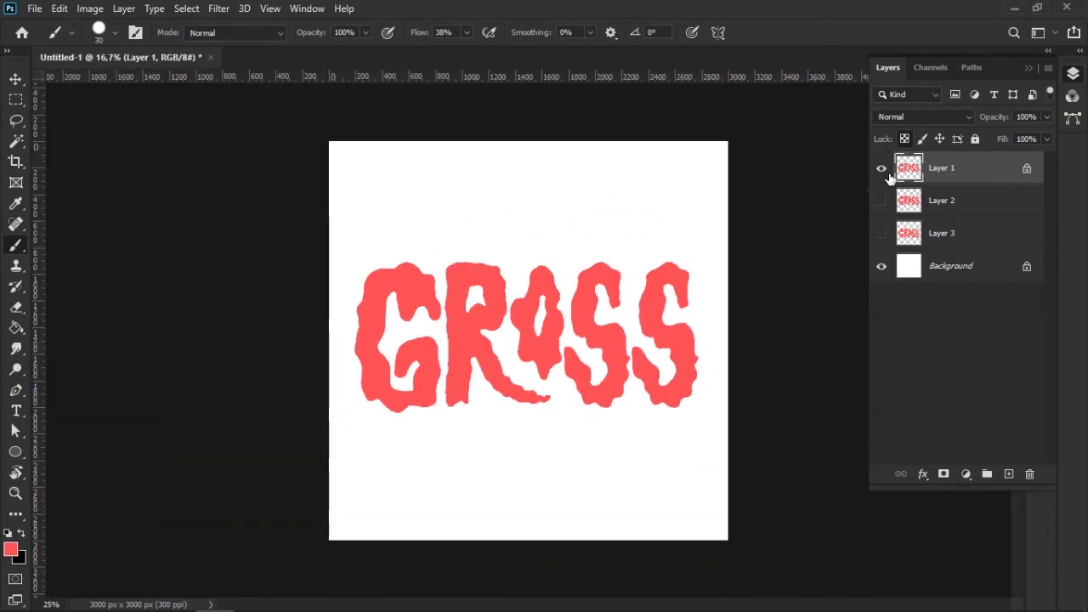
{"action": "scroll", "coordinate": [689, 226], "scroll_direction": "up", "scroll_amount": 2}
{"action": "left_click_drag", "start_coordinate": [688, 226], "coordinate": [668, 249]}
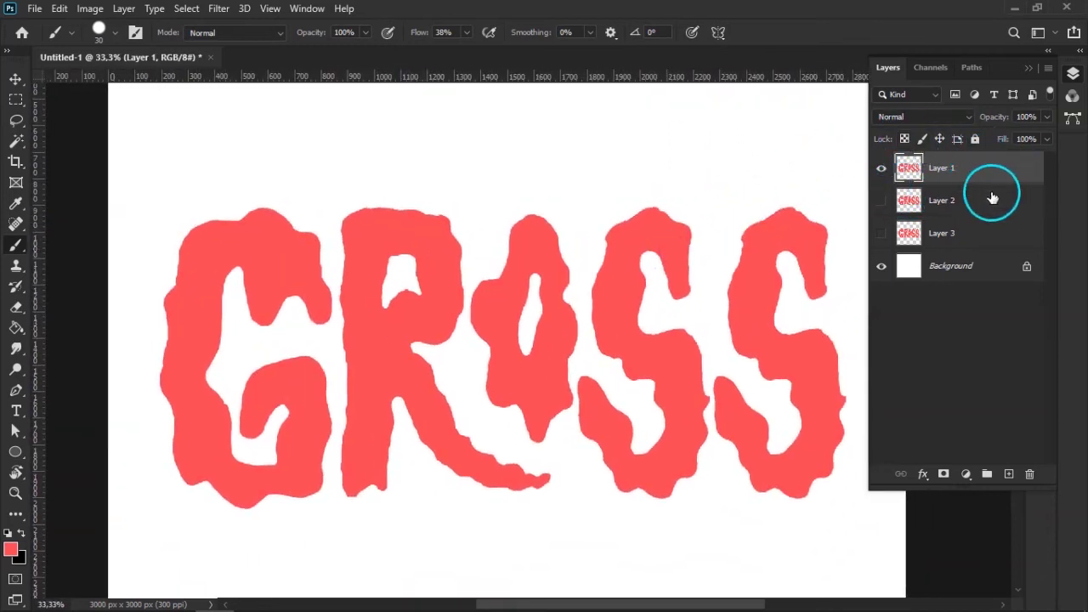
Toggle Layers 2 and 3 to compare their lettering, then reselect Layer 1.
{"action": "left_click", "coordinate": [965, 202]}
{"action": "left_click", "coordinate": [883, 204]}
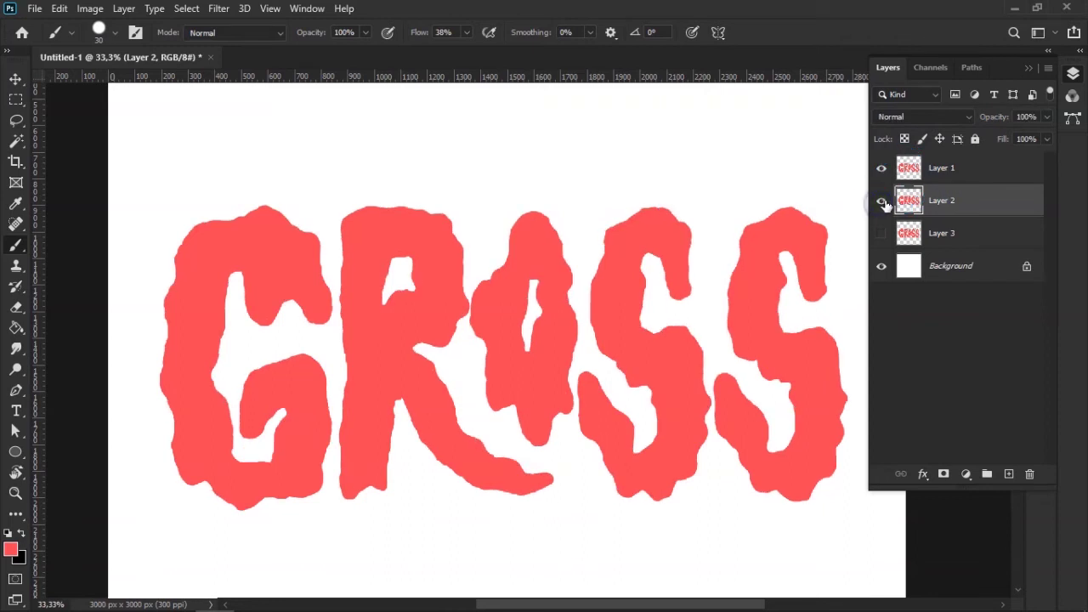
{"action": "left_click", "coordinate": [882, 202]}
{"action": "left_click", "coordinate": [882, 233]}
{"action": "left_click", "coordinate": [884, 232]}
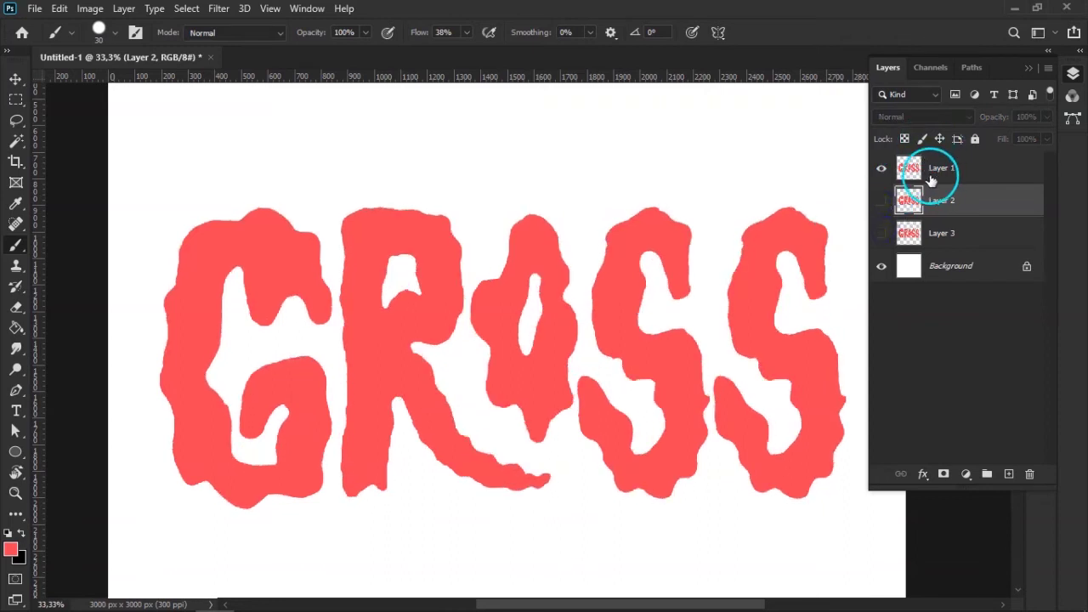
{"action": "left_click", "coordinate": [952, 170]}
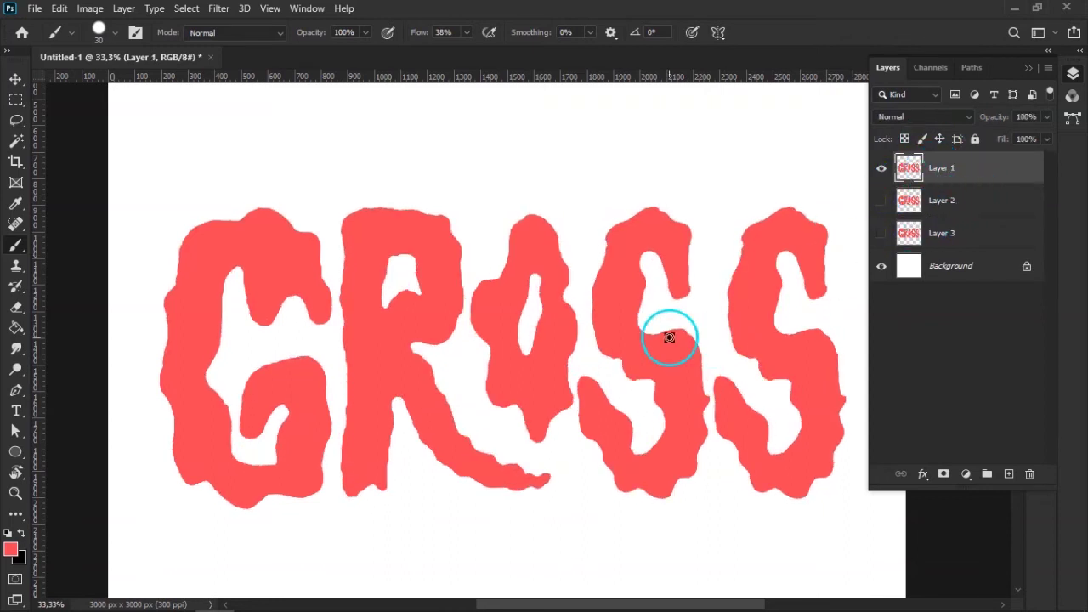
{"action": "left_click", "coordinate": [303, 9]}
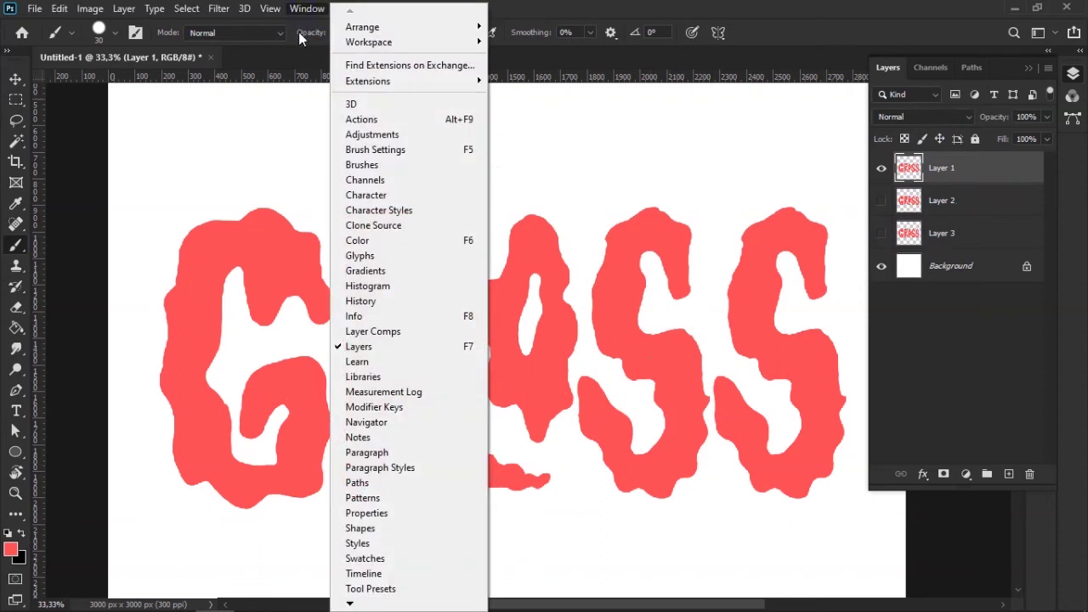
Convert a new video timeline into a frame animation with one looping GROSS frame.
{"action": "left_click", "coordinate": [377, 575]}
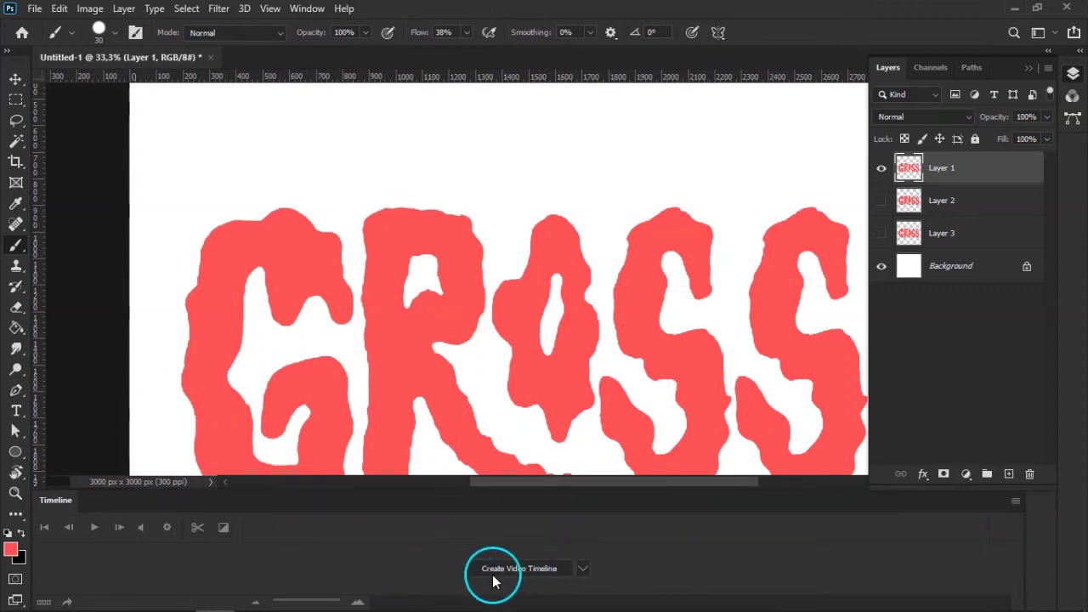
{"action": "left_click", "coordinate": [532, 575]}
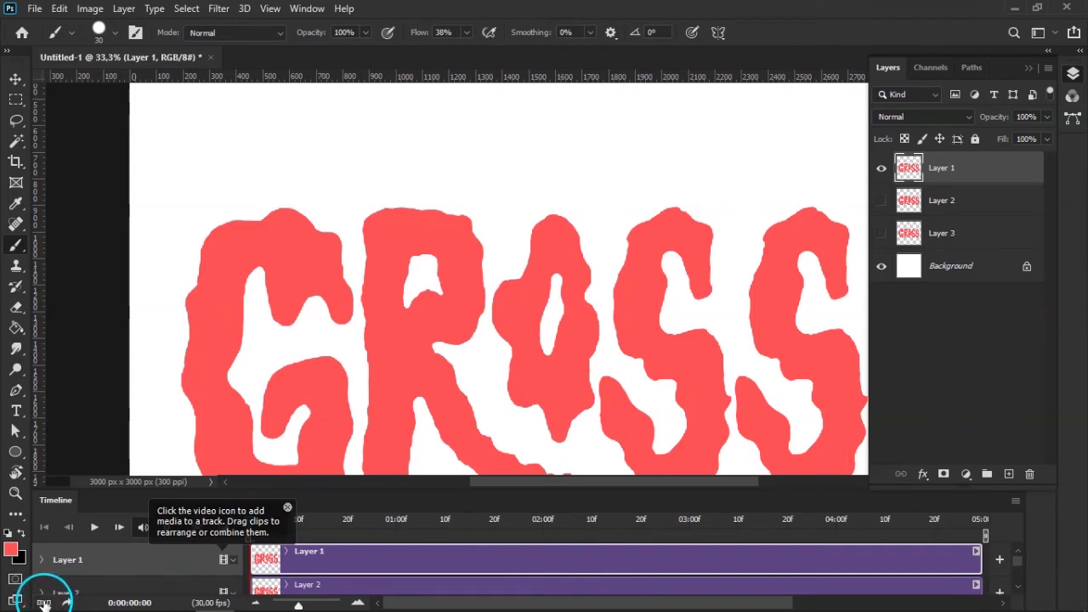
{"action": "left_click", "coordinate": [44, 602]}
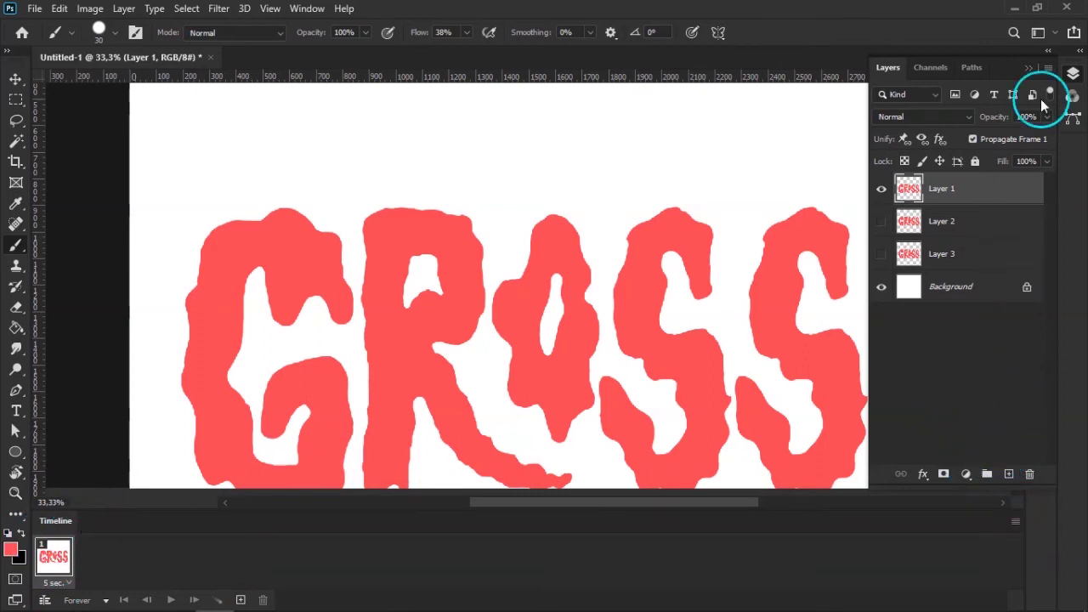
{"action": "left_click", "coordinate": [1028, 69]}
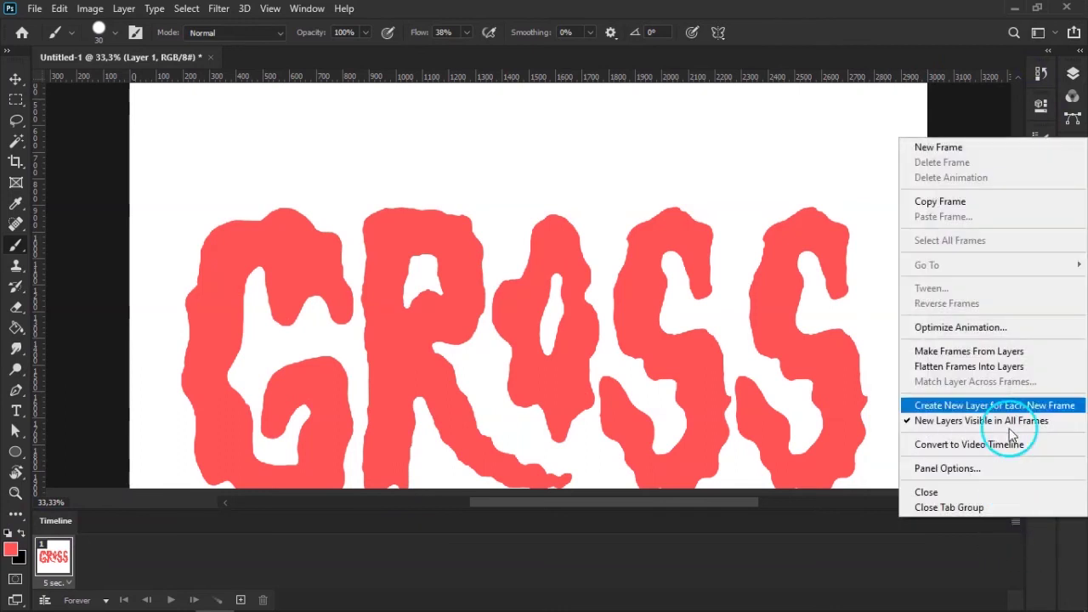
Make animation frames from the layers and delete the blank first frame.
{"action": "left_click", "coordinate": [959, 358]}
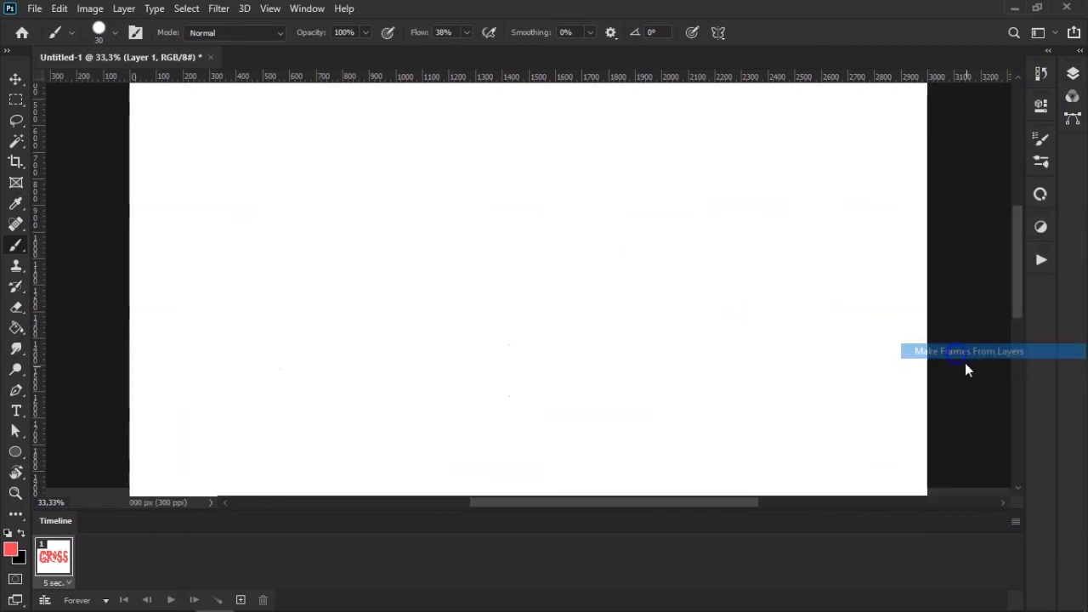
{"action": "left_click", "coordinate": [1072, 74]}
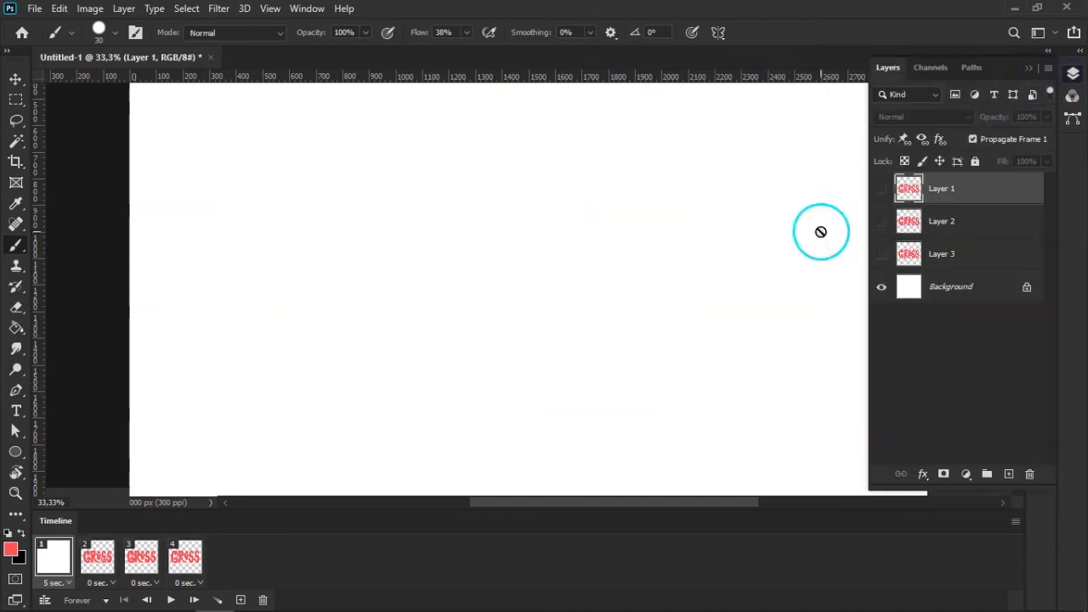
{"action": "left_click", "coordinate": [262, 600]}
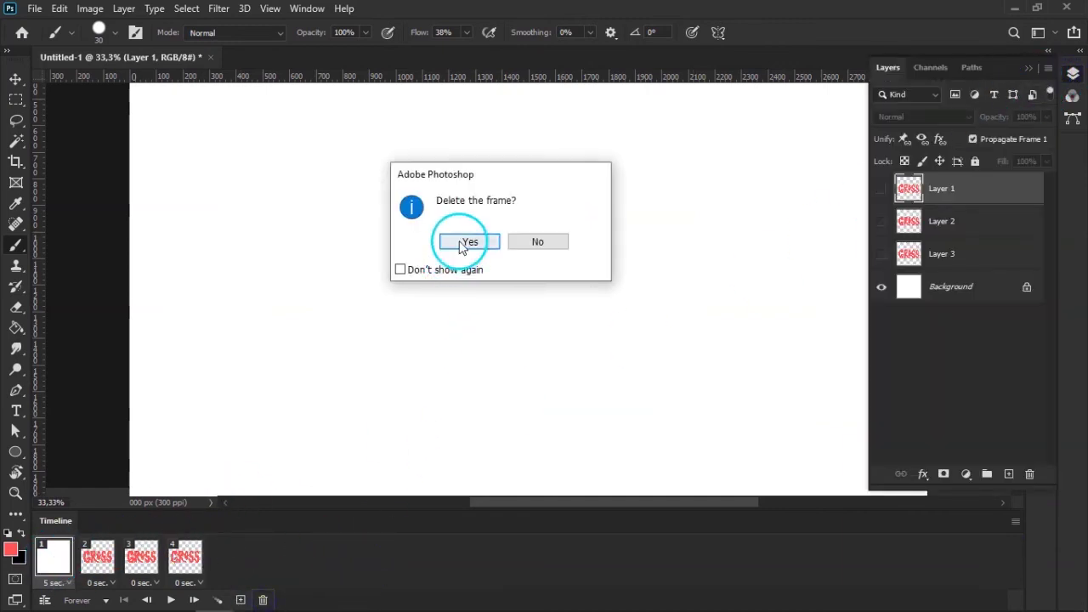
{"action": "left_click", "coordinate": [460, 242]}
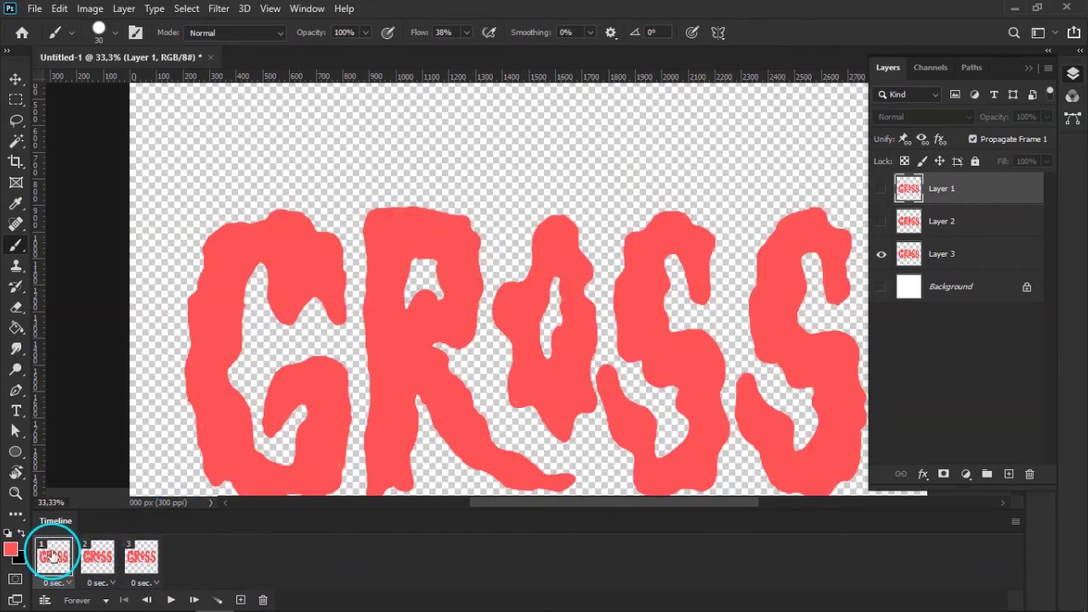
Select the first frame and show the white Background layer behind the lettering.
{"action": "left_click", "coordinate": [147, 557]}
{"action": "left_click", "coordinate": [212, 535]}
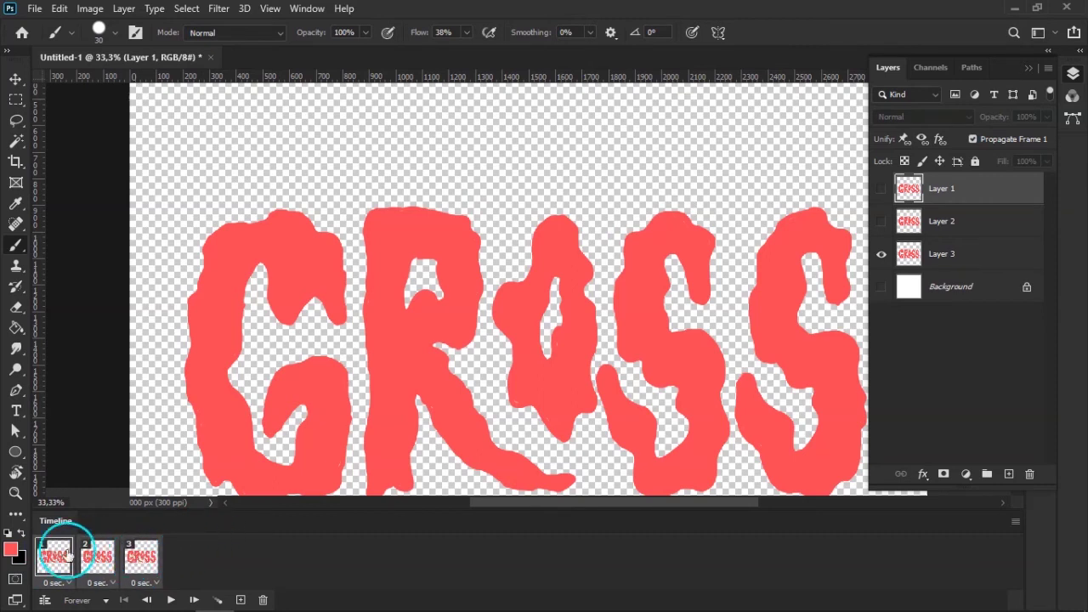
{"action": "left_click", "coordinate": [93, 557], "text": "shift"}
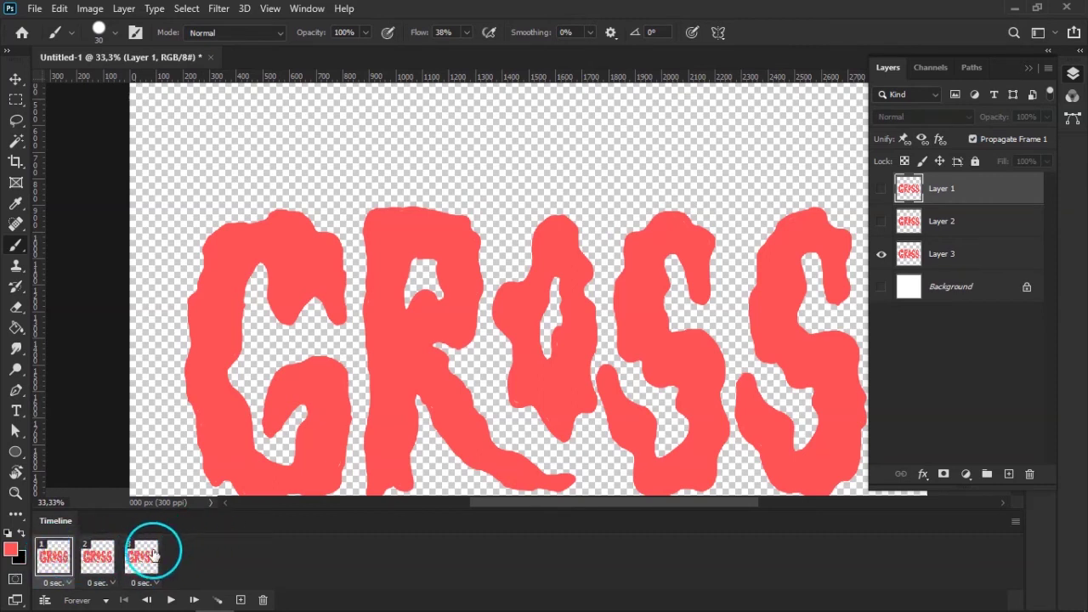
{"action": "left_click", "coordinate": [207, 544]}
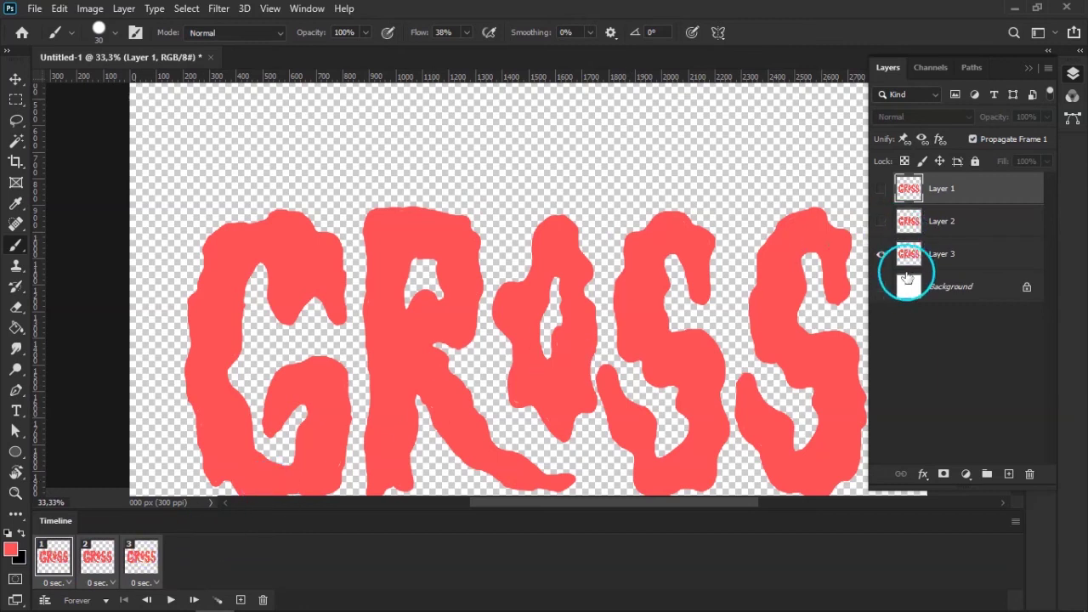
{"action": "left_click", "coordinate": [881, 289]}
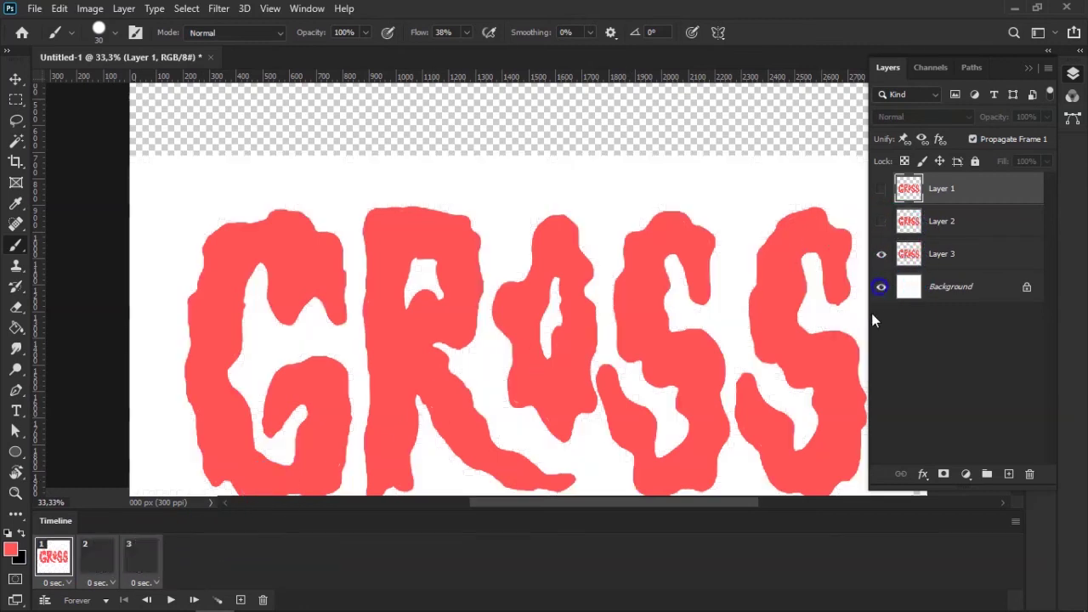
{"action": "scroll", "coordinate": [789, 320], "scroll_direction": "down", "scroll_amount": 1}
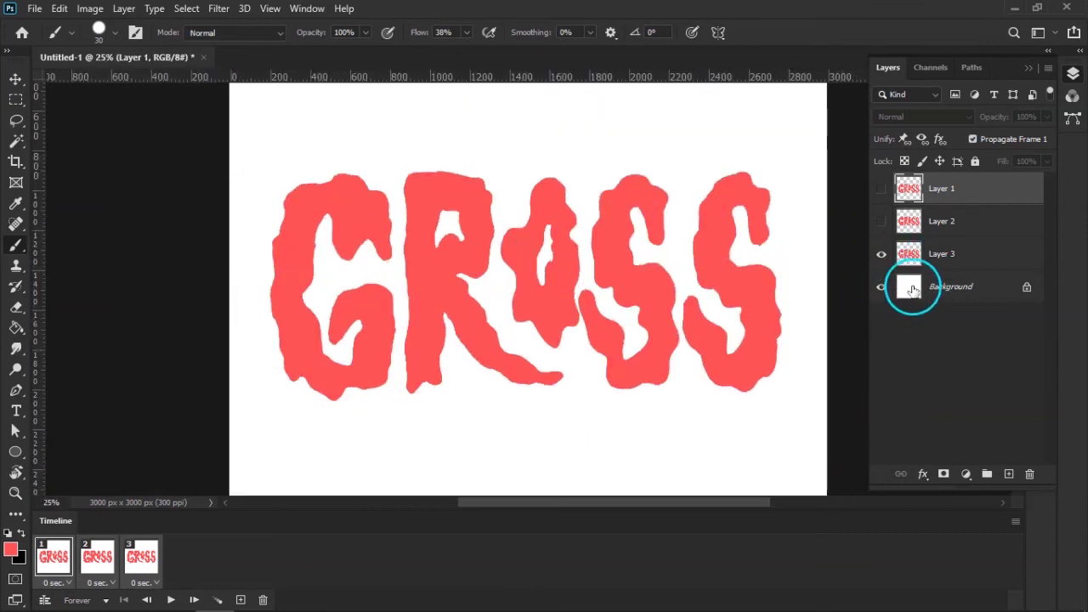
{"action": "left_click", "coordinate": [881, 286]}
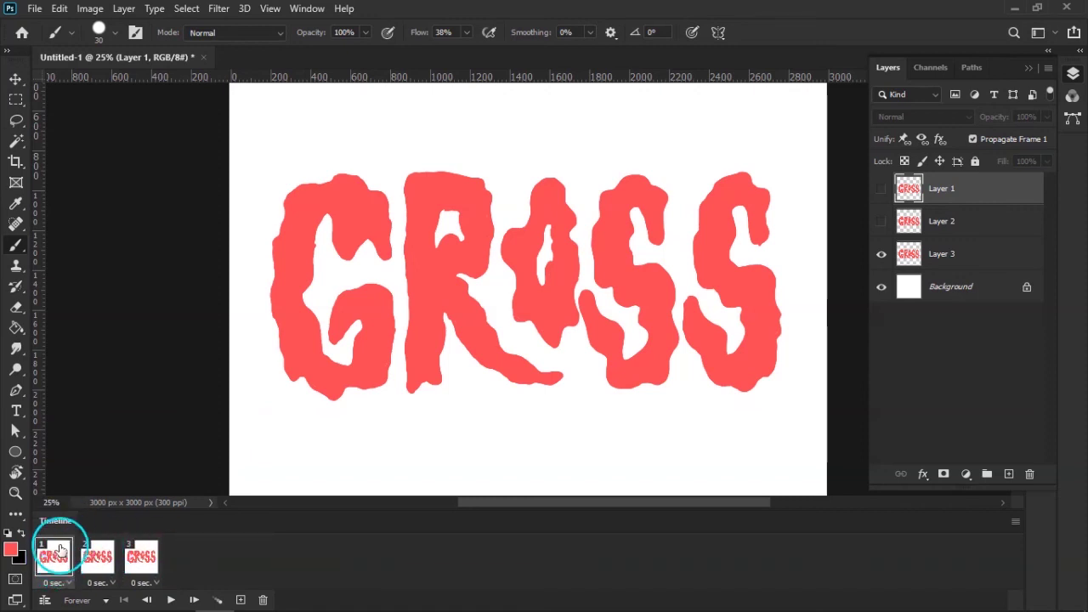
Give all three frames a 0.1 second delay and play the animation.
{"action": "left_click", "coordinate": [150, 556], "text": "shift"}
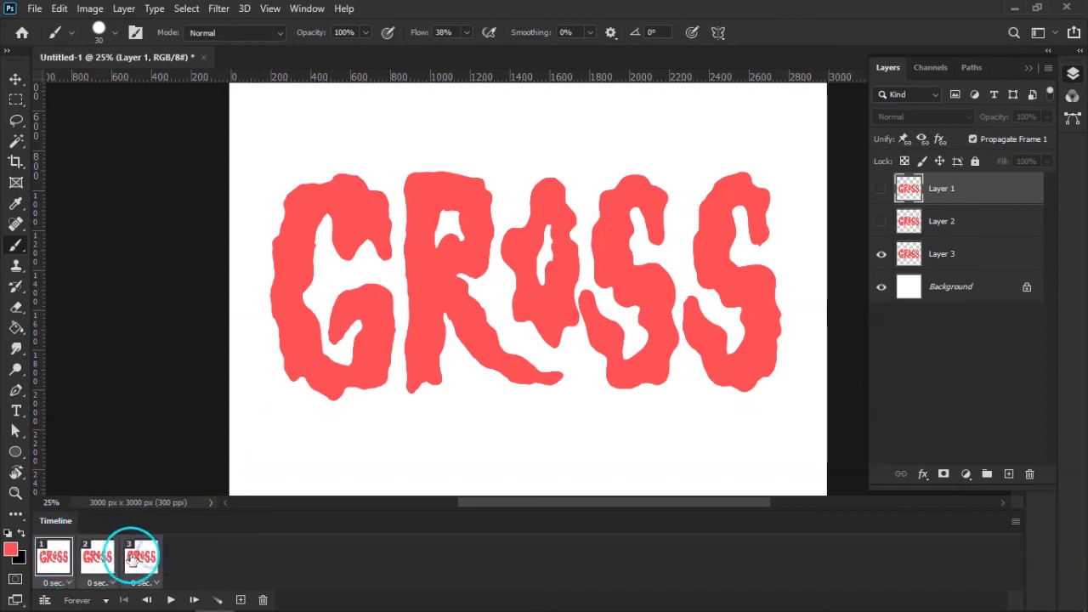
{"action": "left_click", "coordinate": [154, 586]}
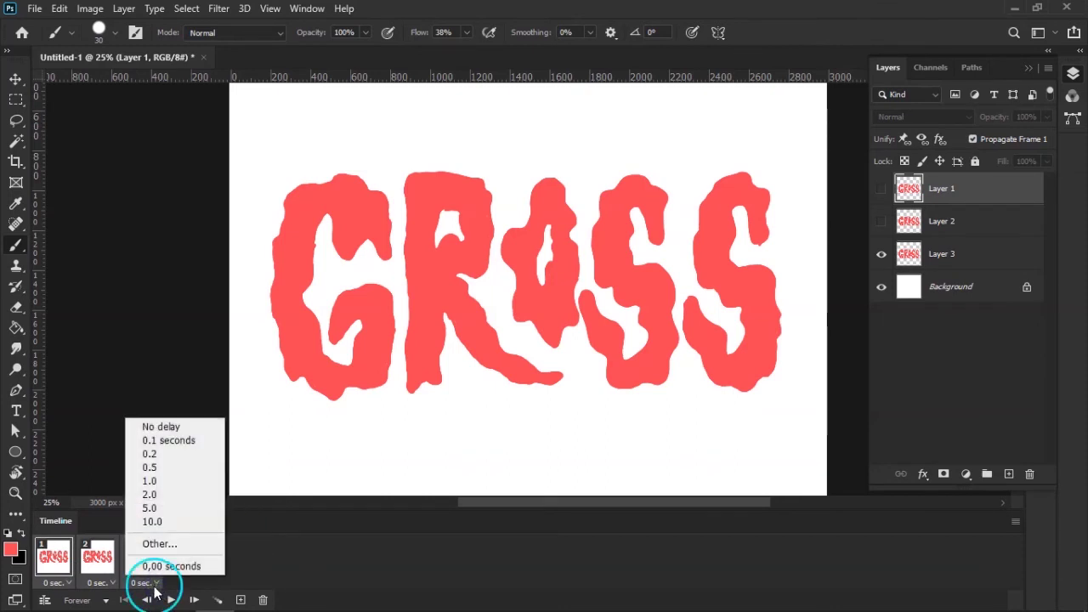
{"action": "left_click", "coordinate": [167, 441]}
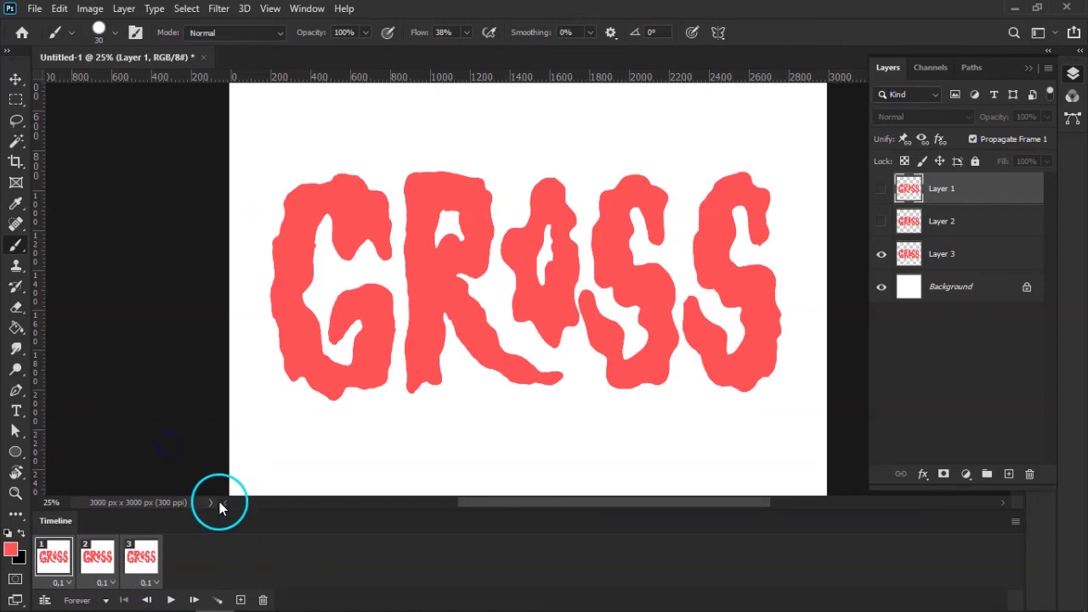
{"action": "left_click", "coordinate": [175, 600]}
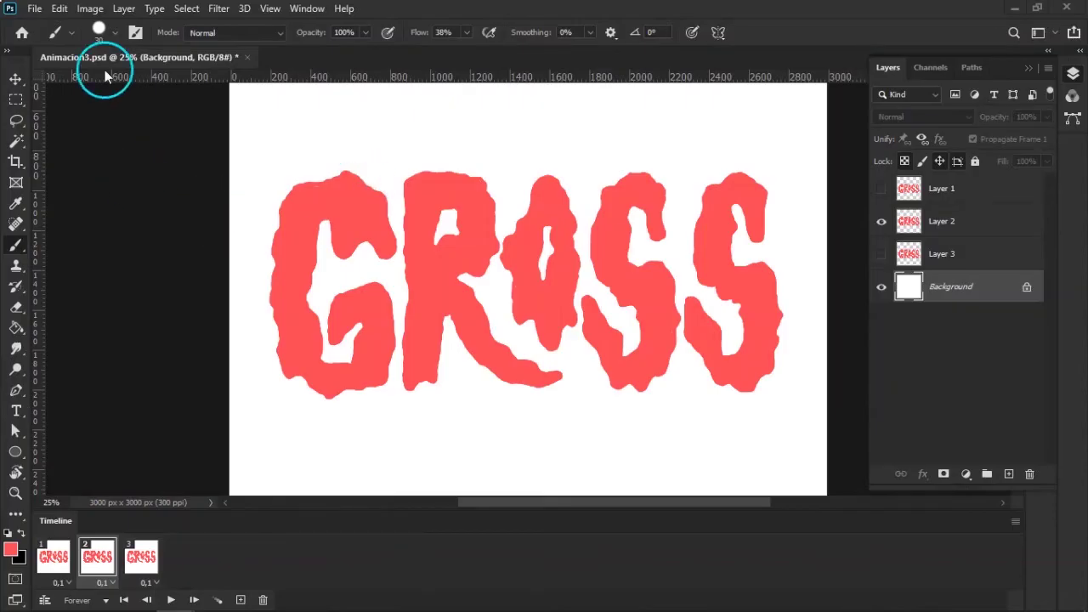
Open the File menu to export the saved Animacion3.psd animation.
{"action": "left_click", "coordinate": [34, 9]}
{"action": "mouse_move", "coordinate": [53, 240]}
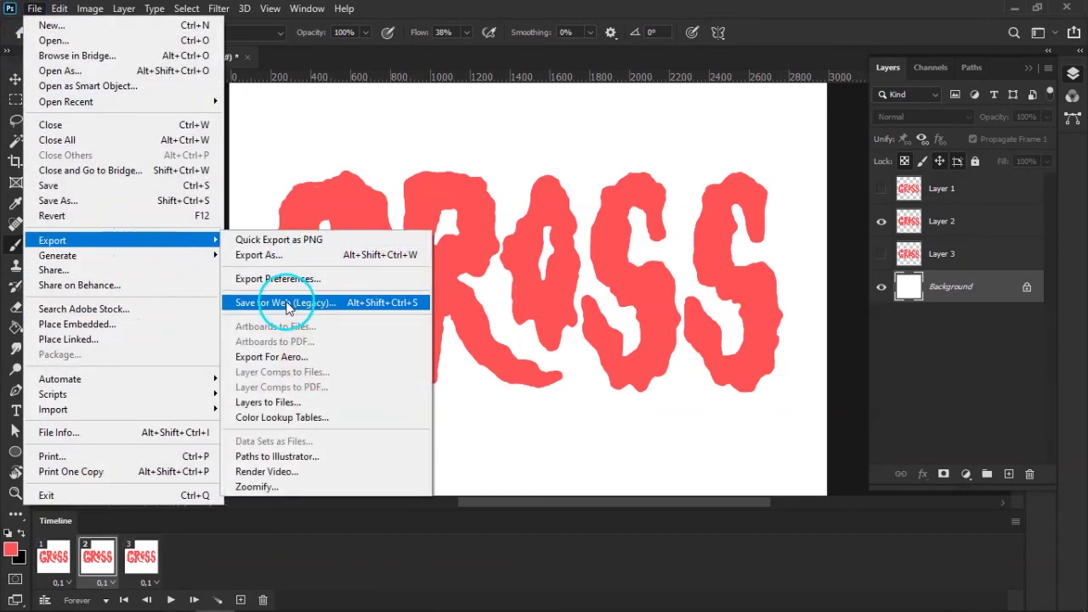
In Save for Web (Legacy), keep GIF 128 Dithered and set the width to 1080.
{"action": "left_click", "coordinate": [289, 303]}
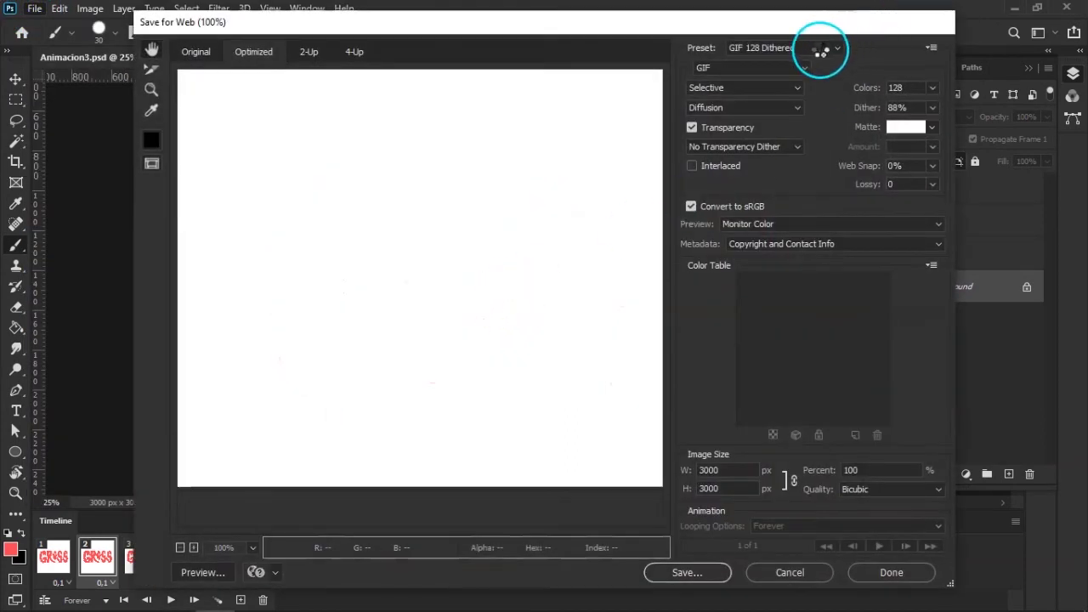
{"action": "left_click", "coordinate": [777, 48]}
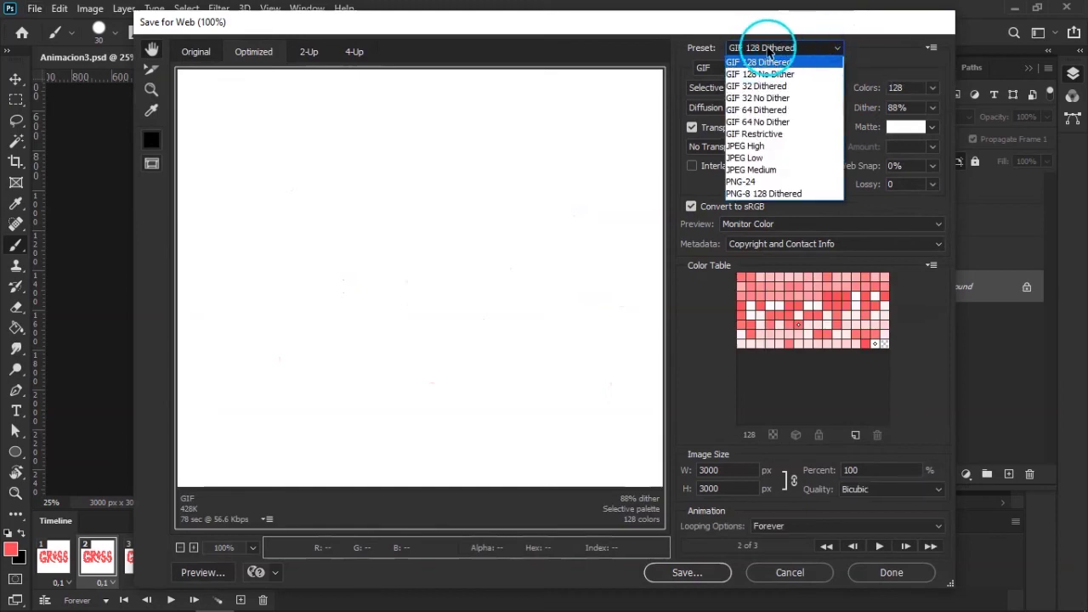
{"action": "left_click", "coordinate": [799, 53]}
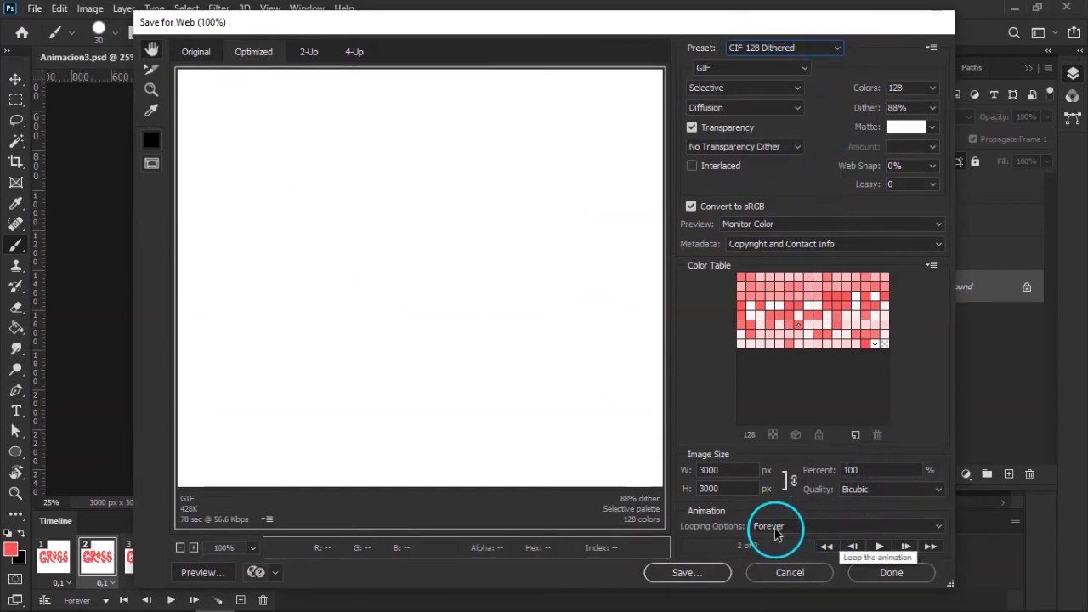
{"action": "double_click", "coordinate": [725, 470]}
{"action": "left_click", "coordinate": [736, 470]}
{"action": "type", "text": "1080"}
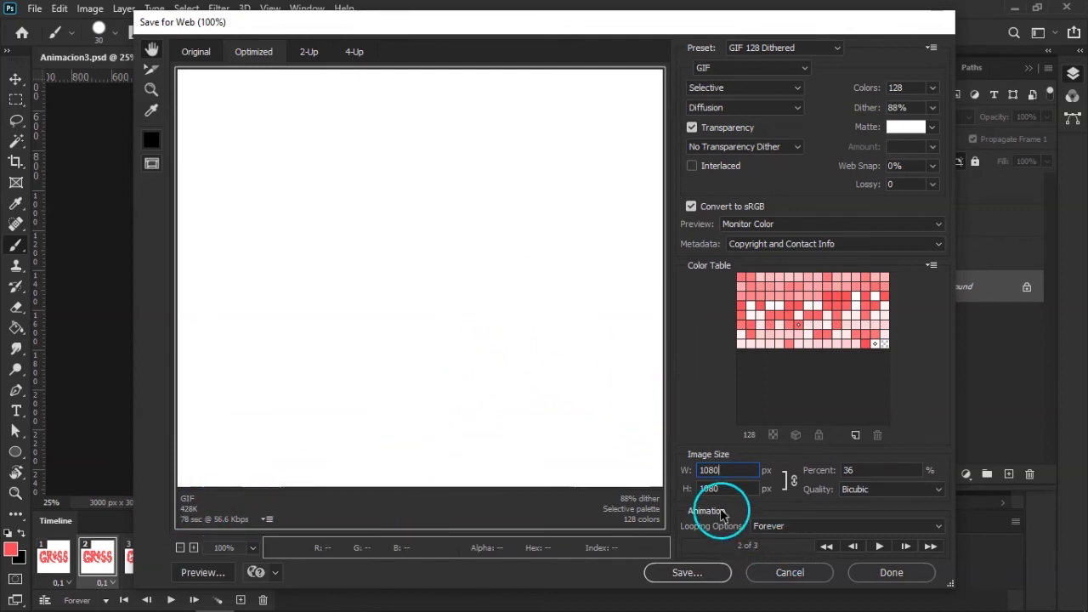
Save the looping GIF as Animacion3 to Escritorio and show the desktop.
{"action": "left_click", "coordinate": [691, 572]}
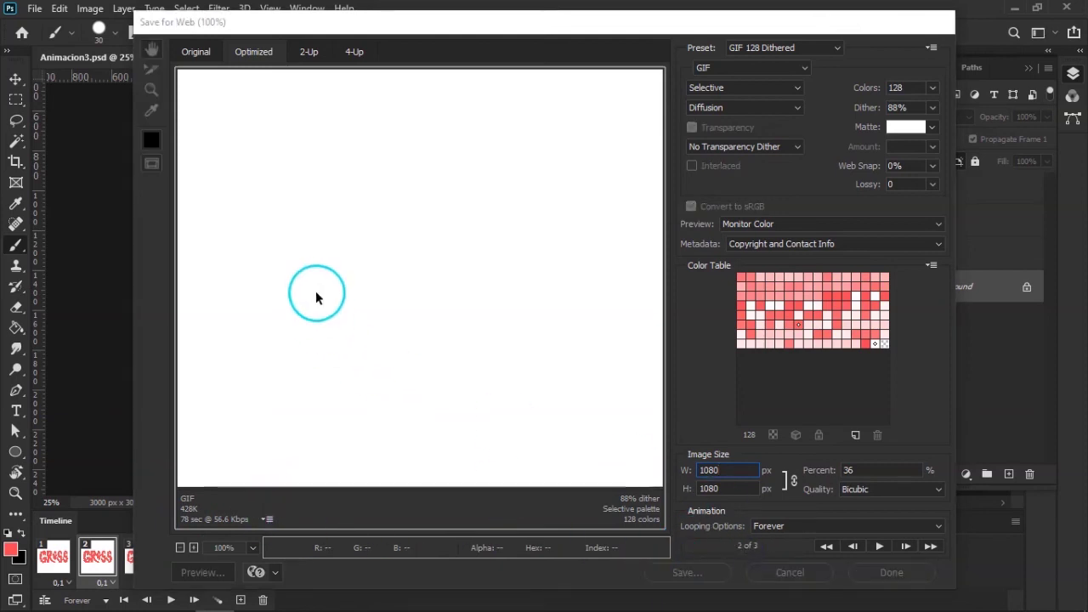
{"action": "left_click", "coordinate": [547, 331]}
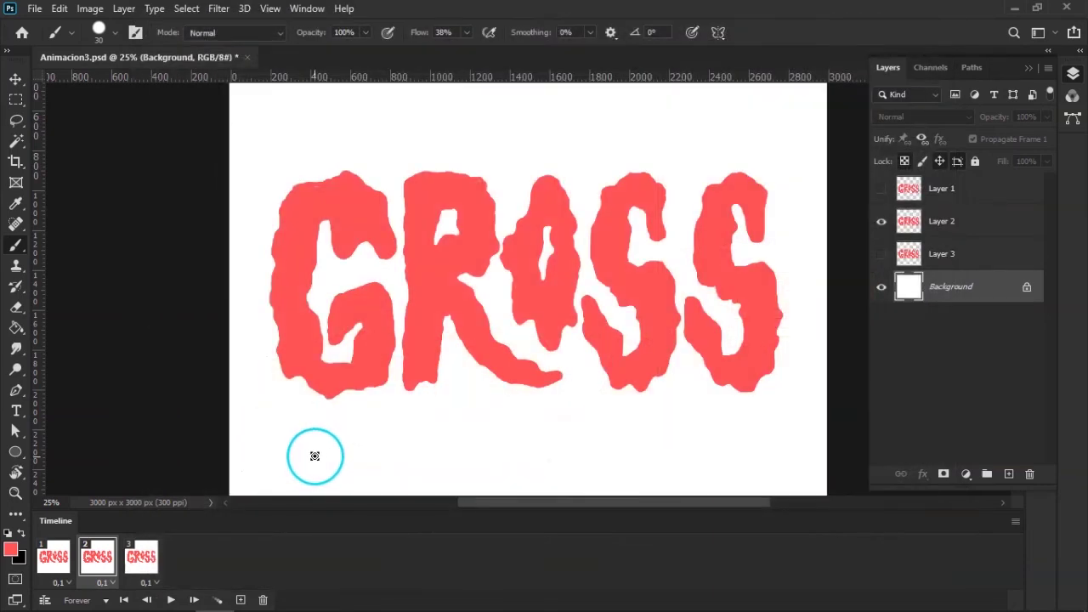
{"action": "key", "text": "super+d"}
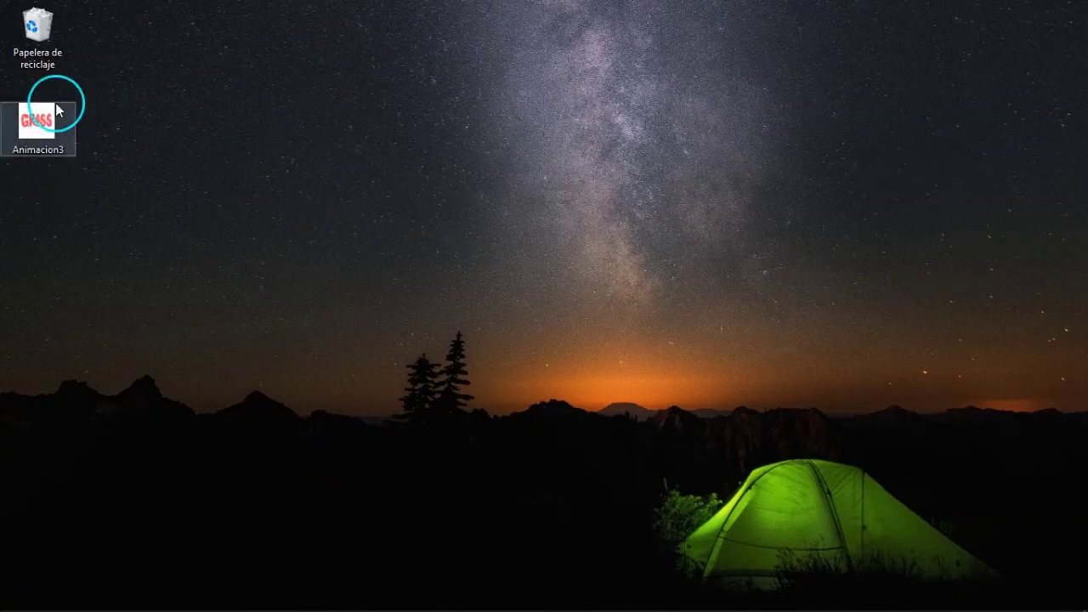
Preview the Animacion3 GIF in Brave, then return to Photoshop.
{"action": "left_click_drag", "start_coordinate": [34, 127], "coordinate": [292, 600]}
{"action": "left_click_drag", "start_coordinate": [363, 400], "coordinate": [162, 408]}
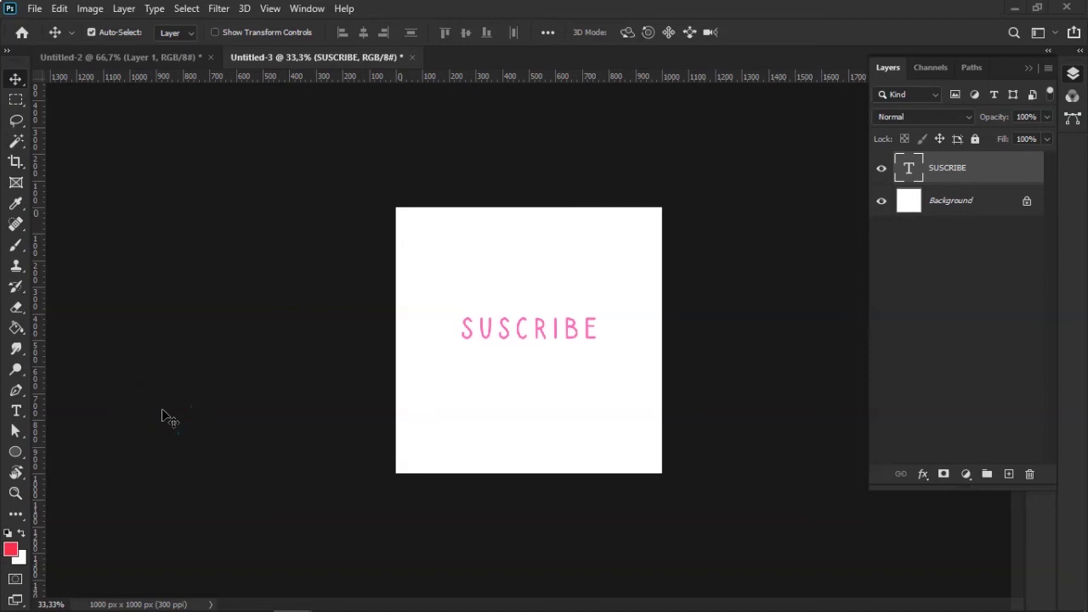
Zoom in on the pink SUSCRIBE text, edit it and commit the change.
{"action": "key", "text": "ctrl+plus"}
{"action": "key", "text": "ctrl+plus"}
{"action": "key", "text": "ctrl+plus"}
{"action": "key", "text": "ctrl+minus"}
{"action": "key", "text": "ctrl+minus"}
{"action": "key", "text": "ctrl+plus"}
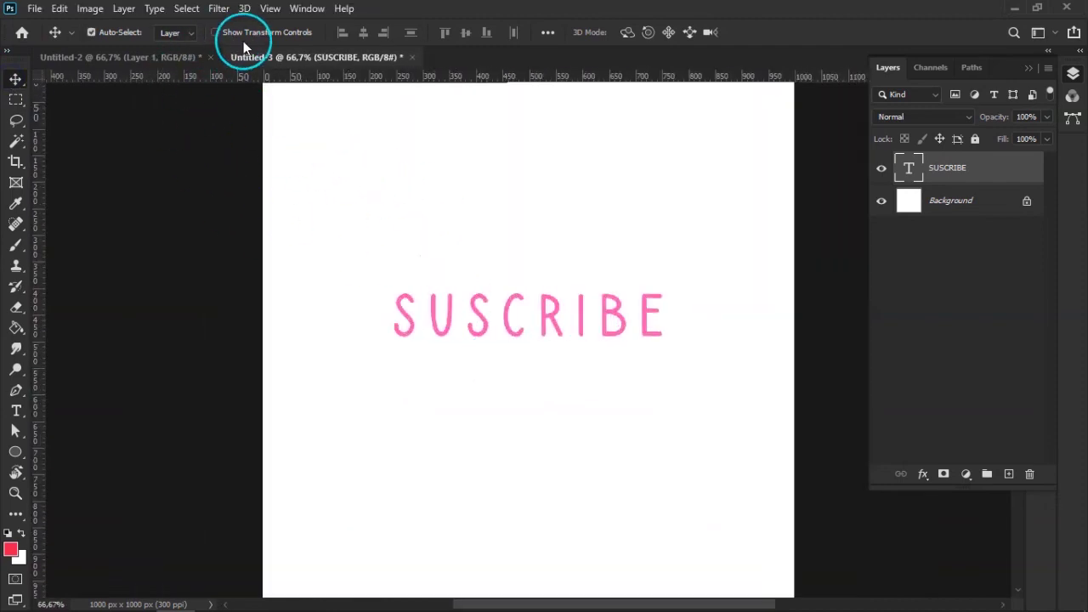
{"action": "key", "text": "ctrl+plus"}
{"action": "key", "text": "ctrl+plus"}
{"action": "key", "text": "ctrl+minus"}
{"action": "key", "text": "ctrl+minus"}
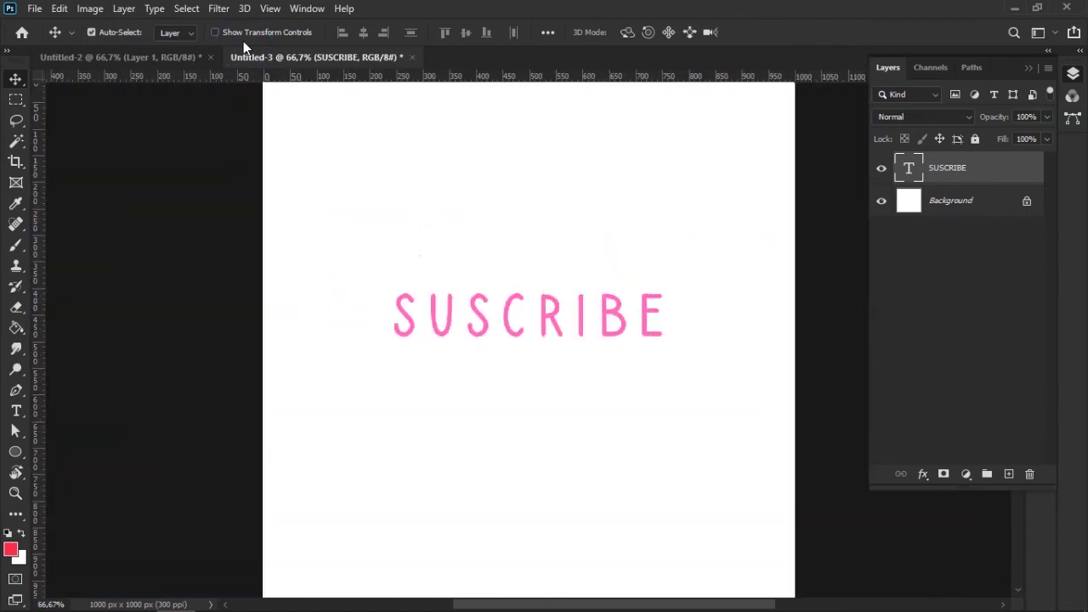
{"action": "double_click", "coordinate": [512, 315]}
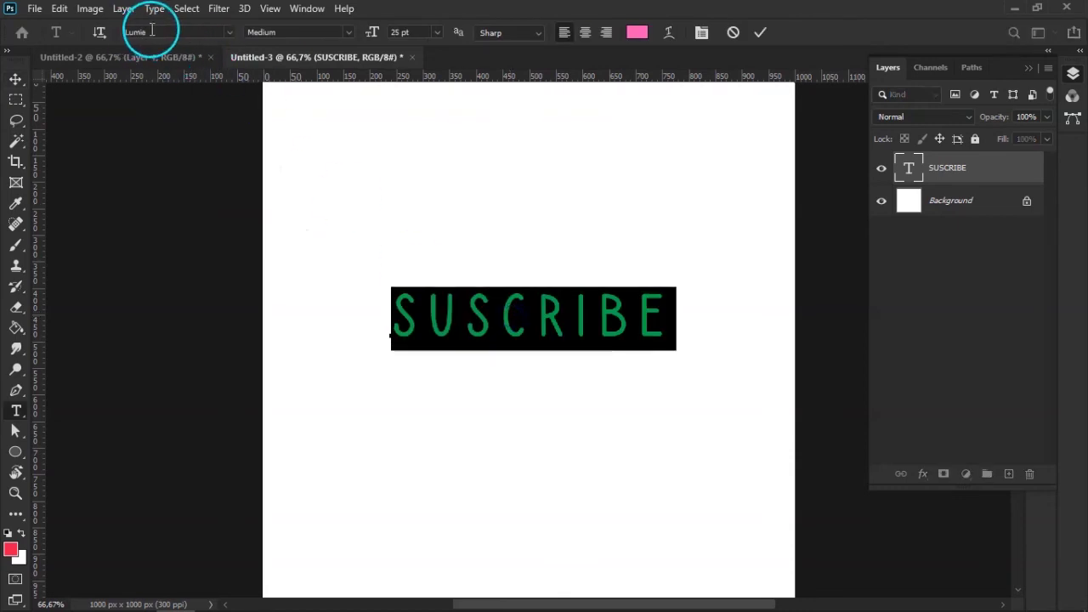
{"action": "left_click", "coordinate": [16, 77]}
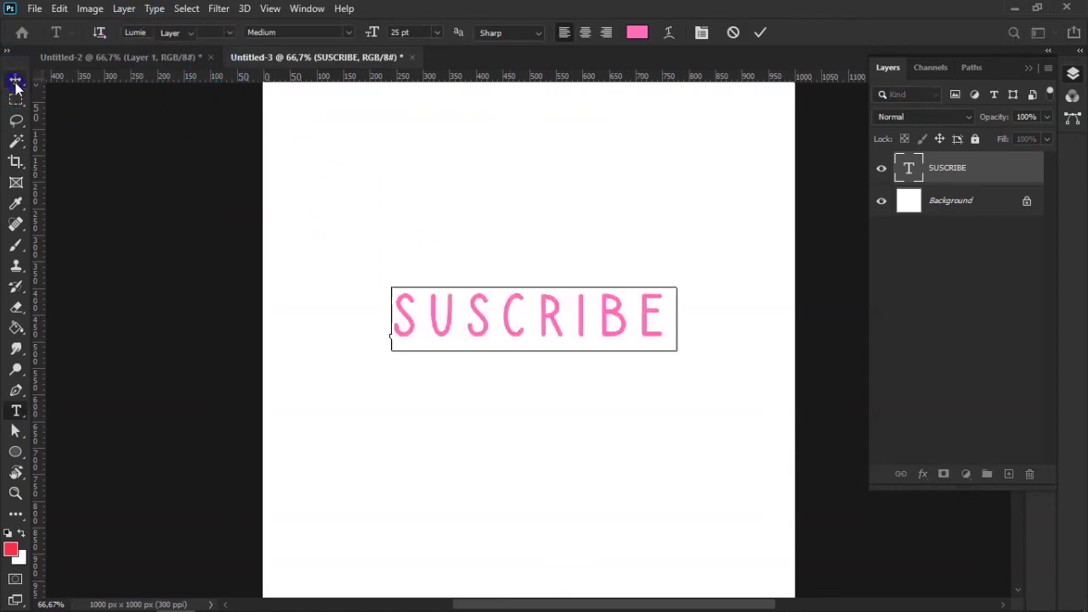
Fade the SUSCRIBE text layer to 37% opacity and place a new Layer 1 beneath it.
{"action": "left_click", "coordinate": [1046, 117]}
{"action": "left_click_drag", "start_coordinate": [1010, 138], "coordinate": [997, 142]}
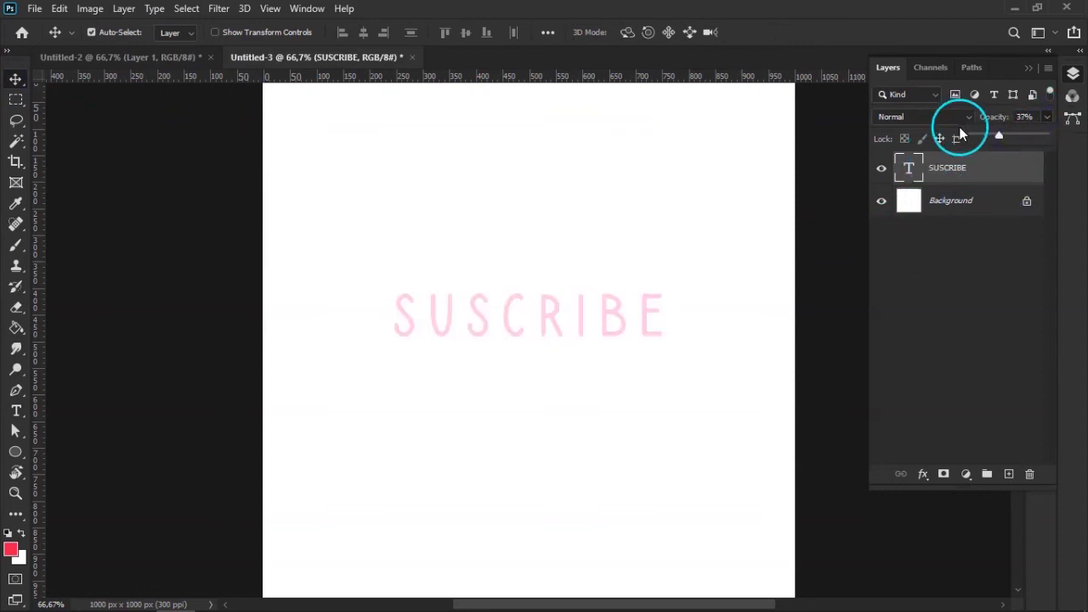
{"action": "left_click", "coordinate": [968, 183]}
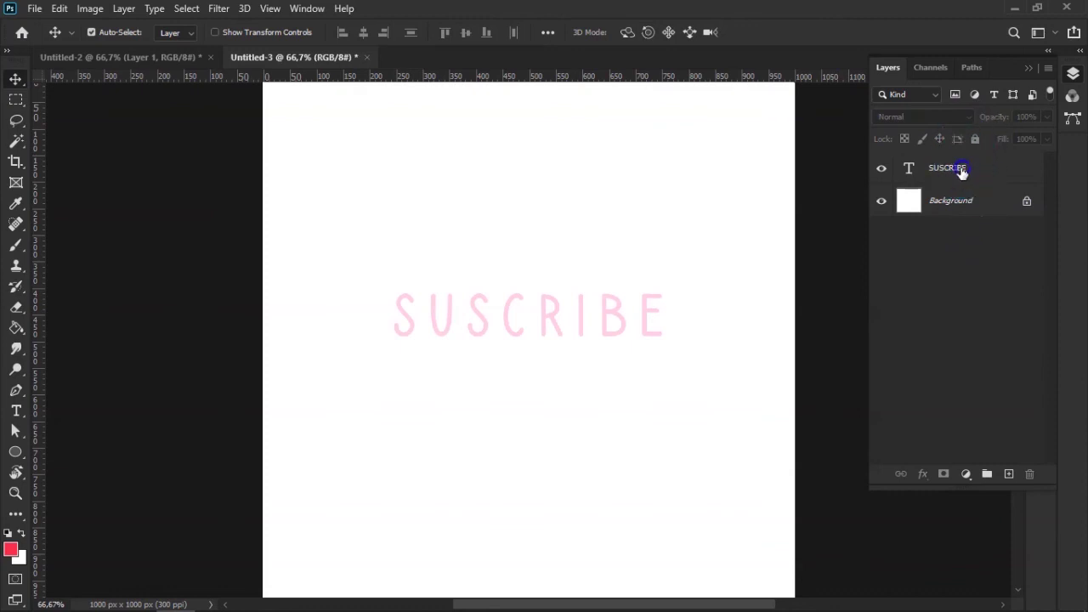
{"action": "left_click", "coordinate": [1009, 477]}
{"action": "left_click_drag", "start_coordinate": [935, 187], "coordinate": [946, 217]}
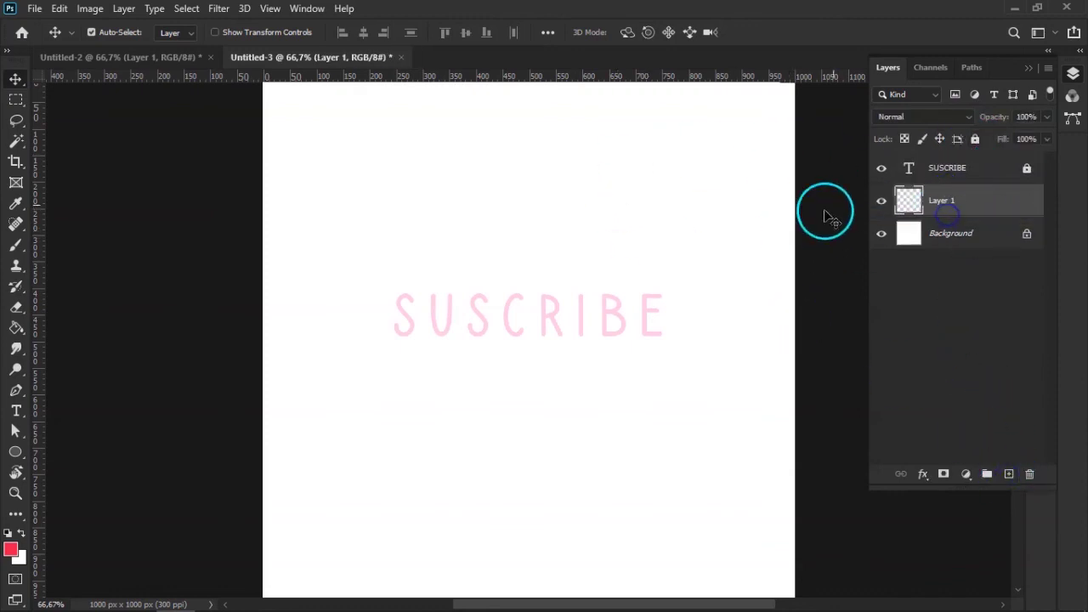
Trace the SUSCRIBE letters in red with the Brush on Layer 1, then add Layer 2.
{"action": "key", "text": "ctrl+plus"}
{"action": "key", "text": "ctrl+plus"}
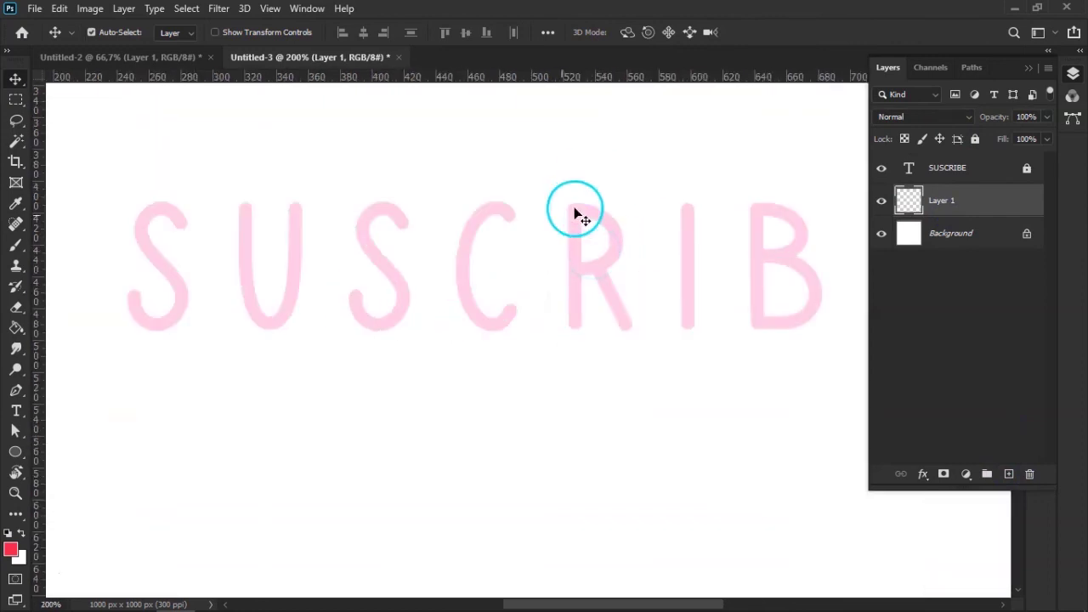
{"action": "key", "text": "ctrl+plus"}
{"action": "key", "text": "b"}
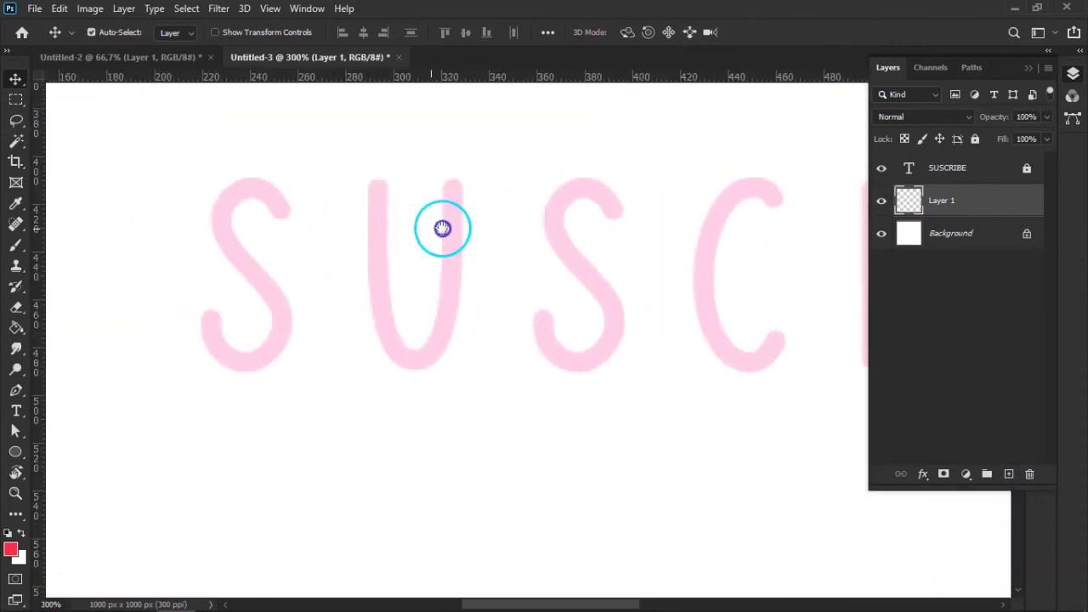
{"action": "key", "text": "ctrl+plus"}
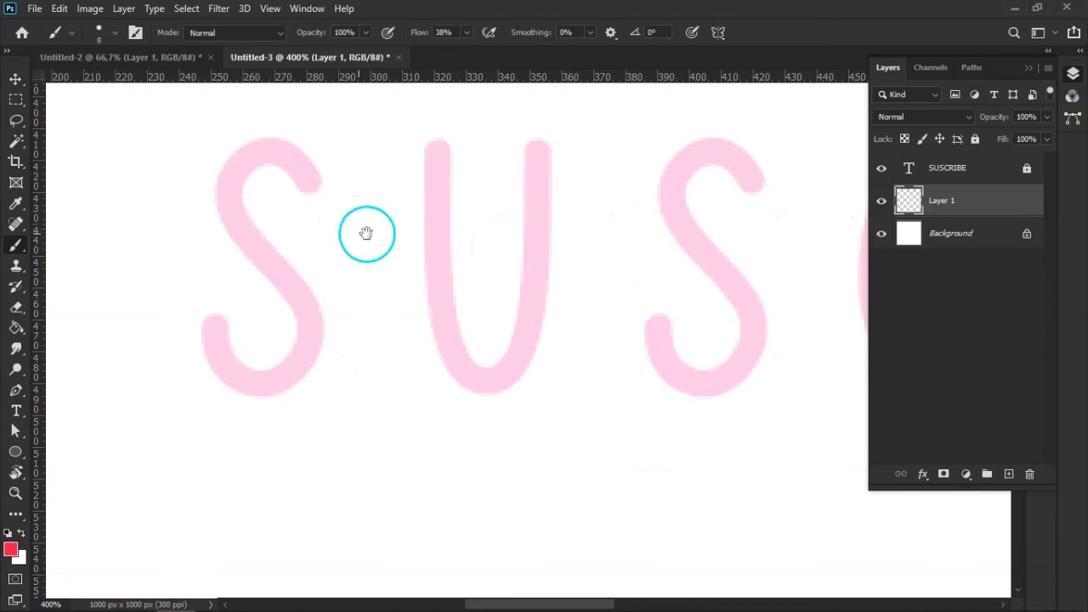
{"action": "left_click", "coordinate": [374, 240]}
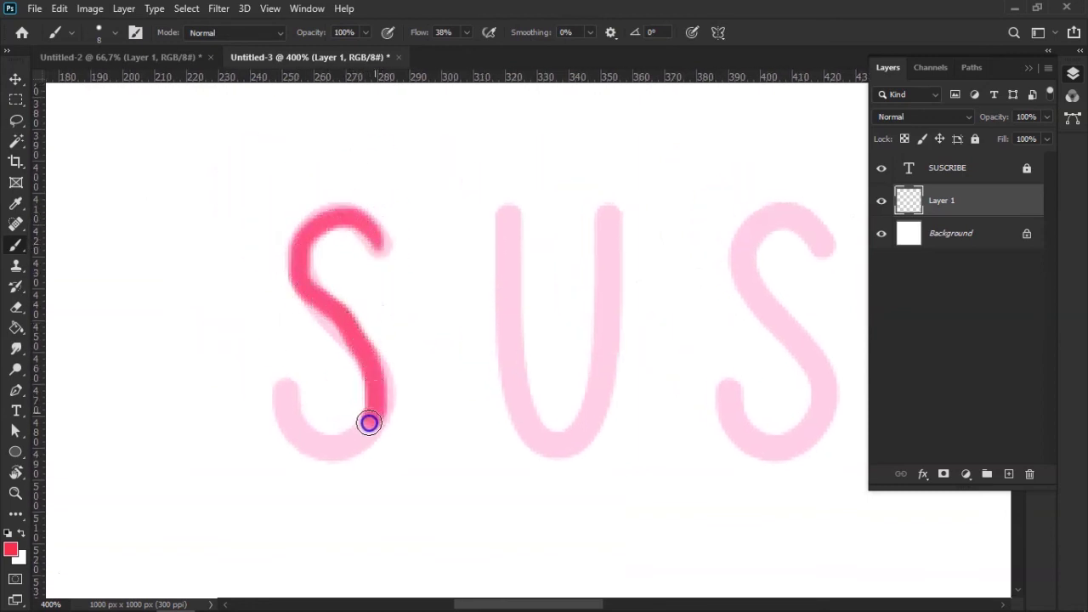
{"action": "key", "text": "ctrl+z"}
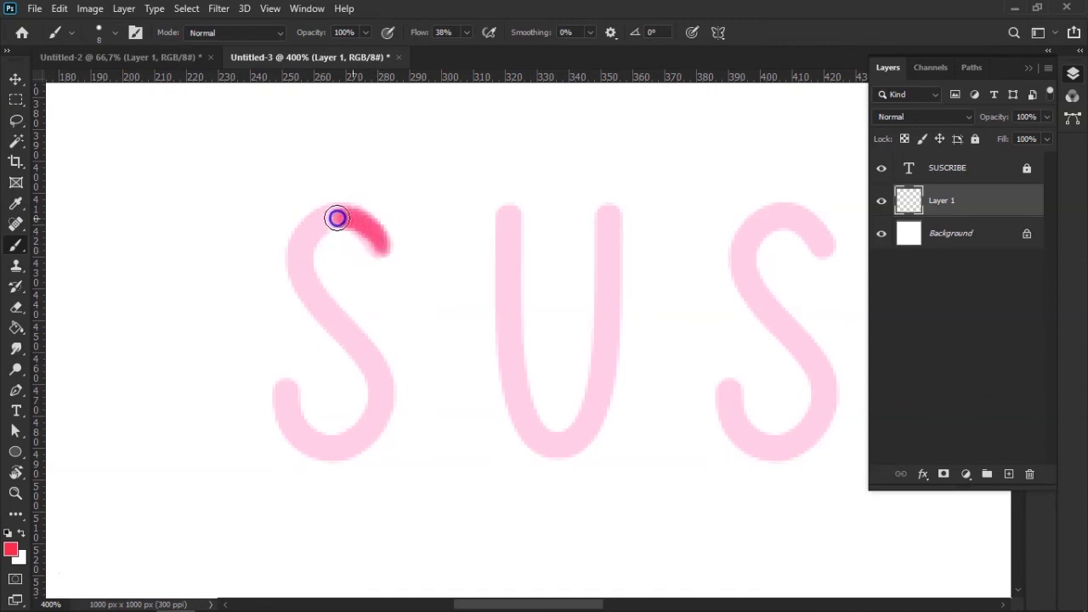
{"action": "left_click_drag", "start_coordinate": [302, 256], "coordinate": [343, 328]}
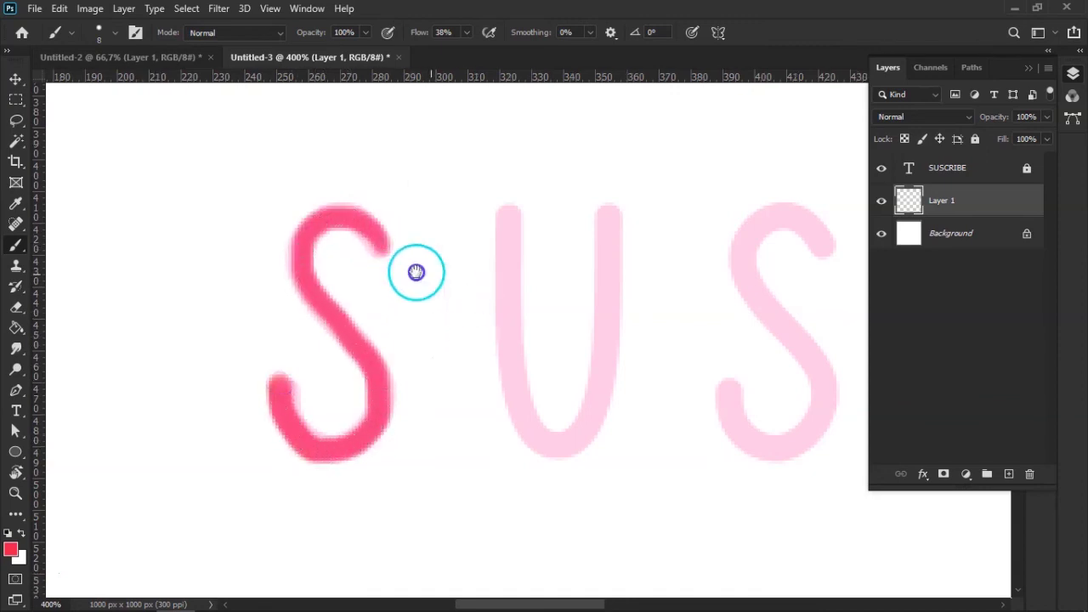
{"action": "left_click_drag", "start_coordinate": [462, 284], "coordinate": [323, 274]}
{"action": "mouse_move", "coordinate": [393, 216]}
{"action": "left_mouse_down"}
{"action": "mouse_move", "coordinate": [391, 360]}
{"action": "mouse_move", "coordinate": [595, 231]}
{"action": "mouse_move", "coordinate": [524, 328]}
{"action": "mouse_move", "coordinate": [632, 282]}
{"action": "mouse_move", "coordinate": [569, 323]}
{"action": "mouse_move", "coordinate": [619, 298]}
{"action": "mouse_move", "coordinate": [552, 319]}
{"action": "left_mouse_up"}
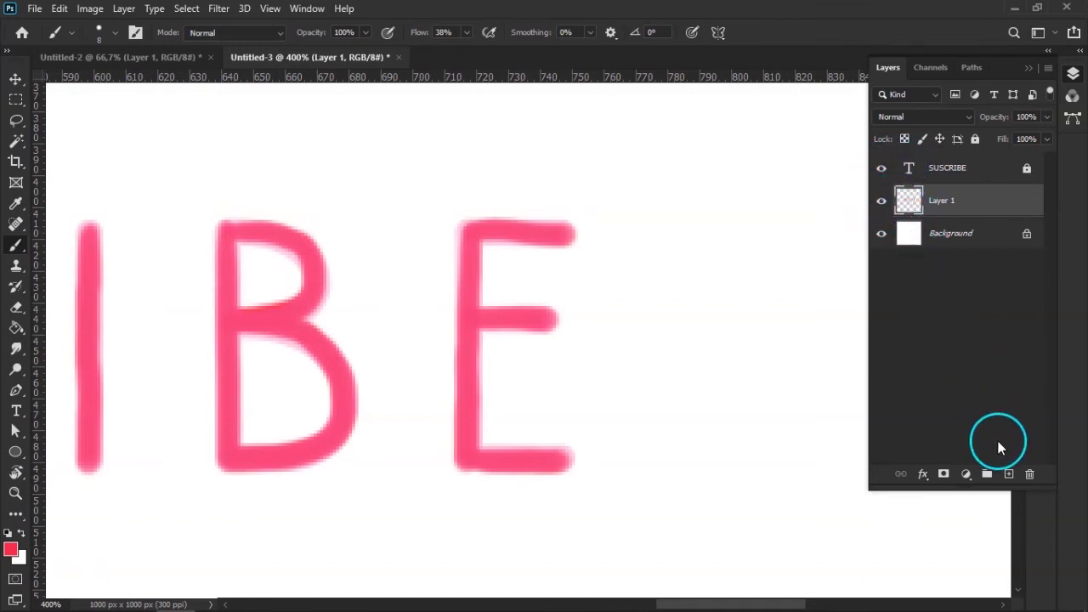
{"action": "left_click", "coordinate": [1009, 475], "text": "alt"}
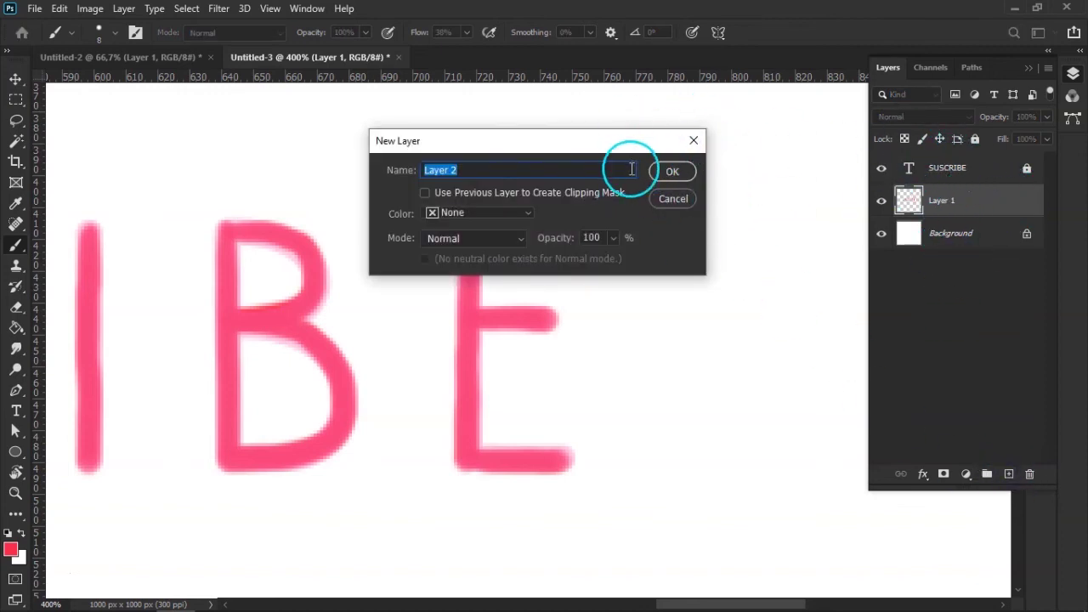
{"action": "left_click", "coordinate": [665, 172]}
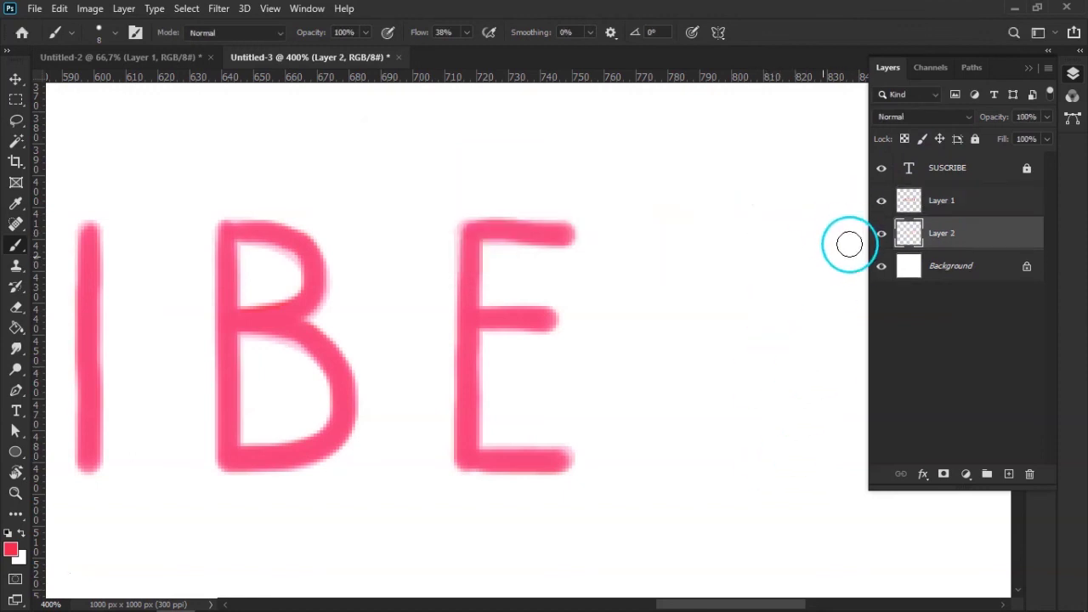
Trace the R's stem and bowl in red with the Brush.
{"action": "key", "text": "ctrl+minus"}
{"action": "key", "text": "ctrl+minus"}
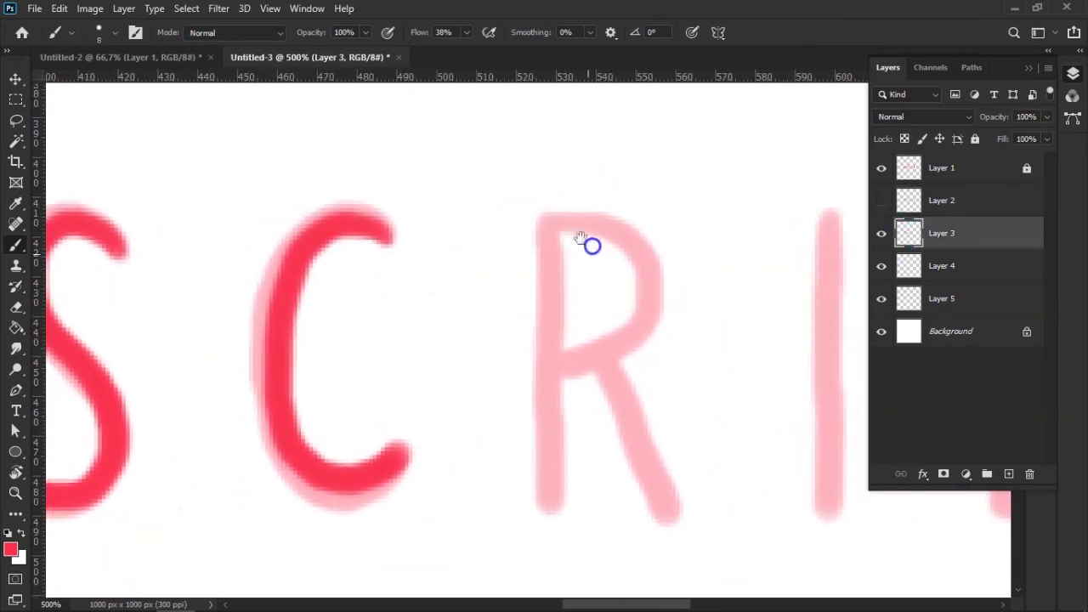
{"action": "left_click_drag", "start_coordinate": [558, 238], "coordinate": [554, 470]}
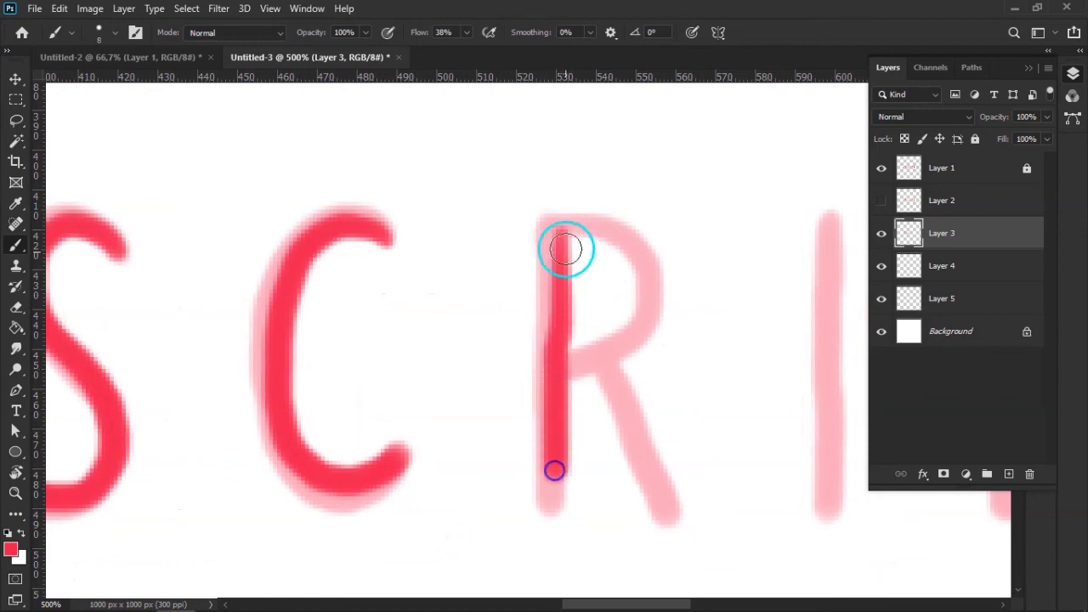
{"action": "mouse_move", "coordinate": [575, 238]}
{"action": "left_mouse_down"}
{"action": "mouse_move", "coordinate": [629, 277]}
{"action": "mouse_move", "coordinate": [570, 354]}
{"action": "mouse_move", "coordinate": [656, 497]}
{"action": "left_mouse_up"}
{"action": "left_click_drag", "start_coordinate": [559, 450], "coordinate": [553, 510]}
{"action": "scroll", "coordinate": [513, 335], "scroll_direction": "right", "scroll_amount": 3}
{"action": "scroll", "coordinate": [513, 335], "scroll_direction": "right", "scroll_amount": 3}
Trace the I and B stems in red, scrolling along the word.
{"action": "left_click_drag", "start_coordinate": [604, 216], "coordinate": [596, 460]}
{"action": "scroll", "coordinate": [527, 286], "scroll_direction": "right", "scroll_amount": 2}
{"action": "scroll", "coordinate": [595, 252], "scroll_direction": "right", "scroll_amount": 1}
{"action": "mouse_move", "coordinate": [605, 217]}
{"action": "left_mouse_down"}
{"action": "mouse_move", "coordinate": [605, 423]}
{"action": "mouse_move", "coordinate": [677, 470]}
{"action": "left_mouse_up"}
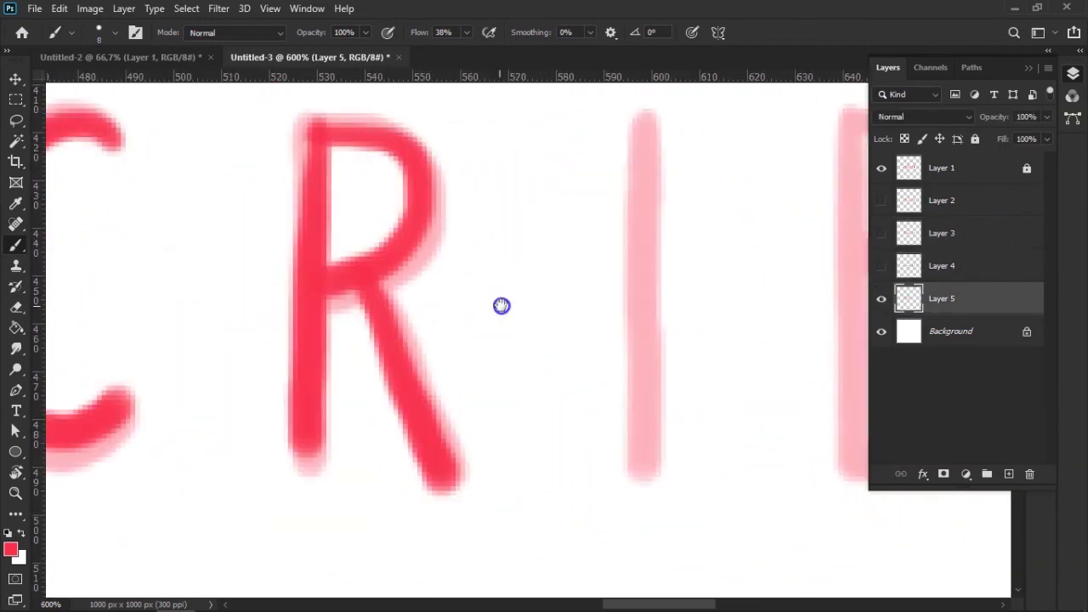
{"action": "scroll", "coordinate": [823, 361], "scroll_direction": "down", "scroll_amount": 3}
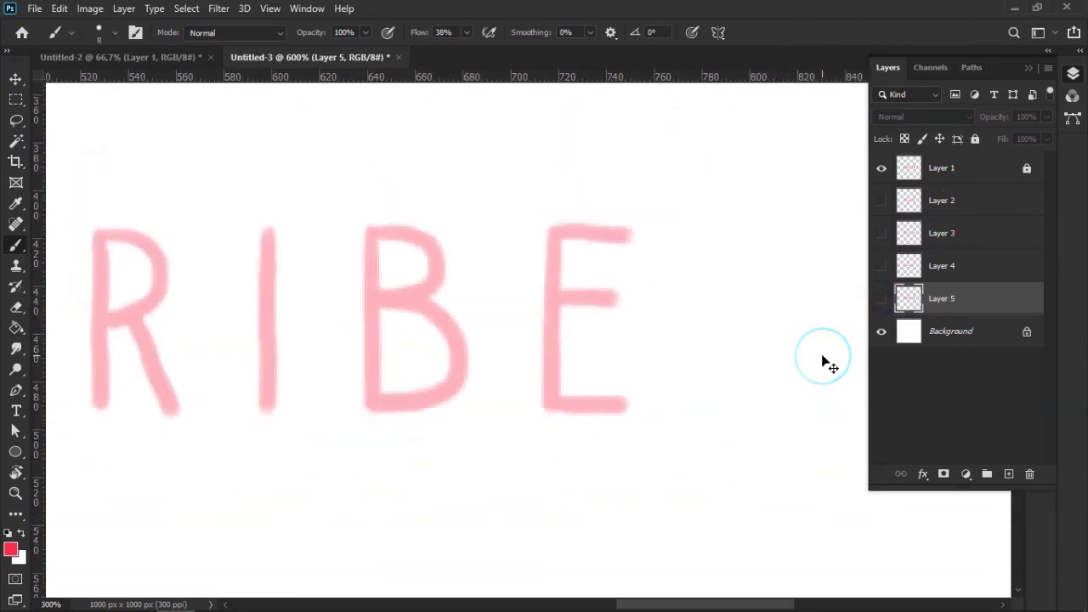
{"action": "scroll", "coordinate": [823, 361], "scroll_direction": "down", "scroll_amount": 3}
{"action": "scroll", "coordinate": [823, 362], "scroll_direction": "down", "scroll_amount": 2}
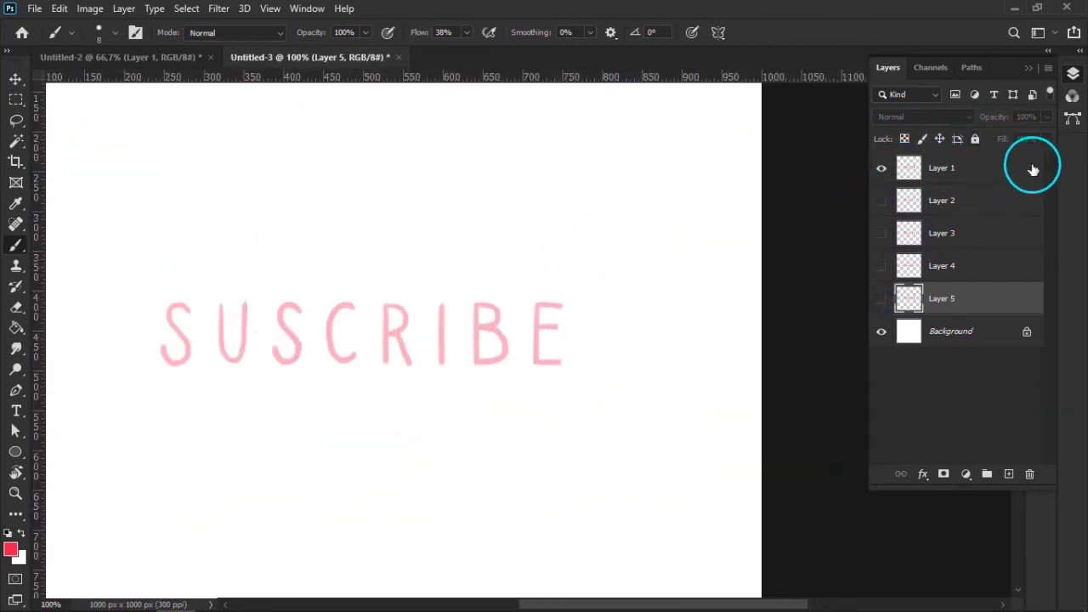
Select Layer 1 and raise its opacity back to 100%.
{"action": "left_click", "coordinate": [931, 169]}
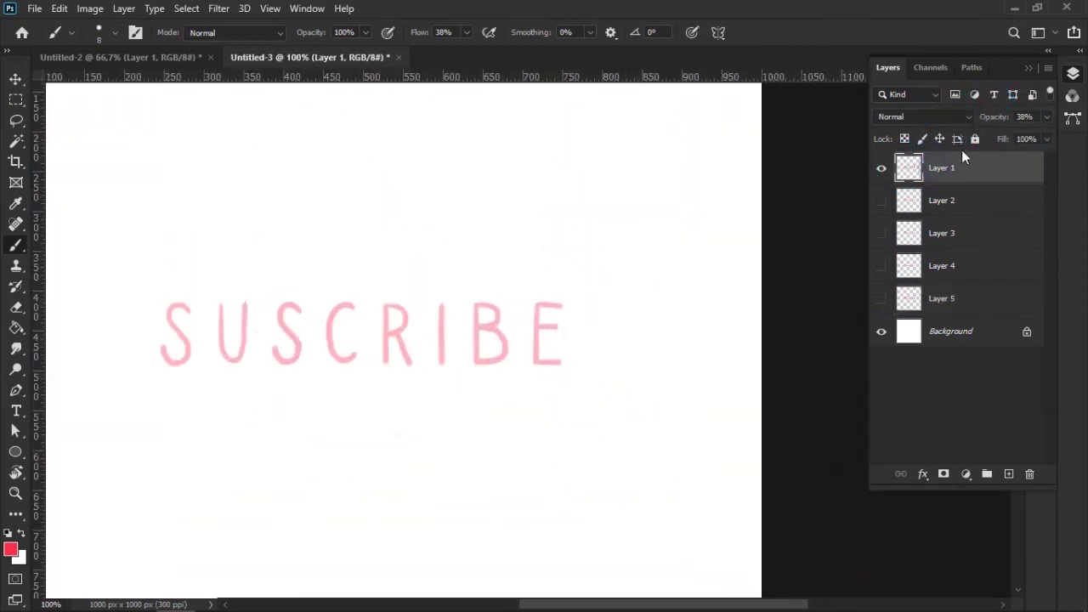
{"action": "left_click", "coordinate": [976, 140]}
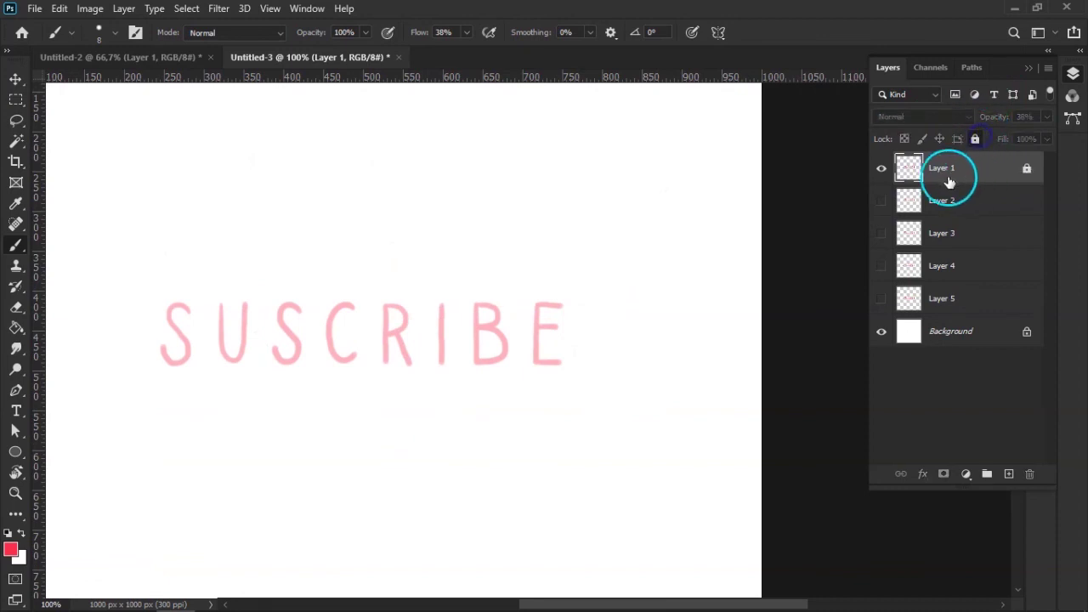
{"action": "left_click", "coordinate": [976, 139]}
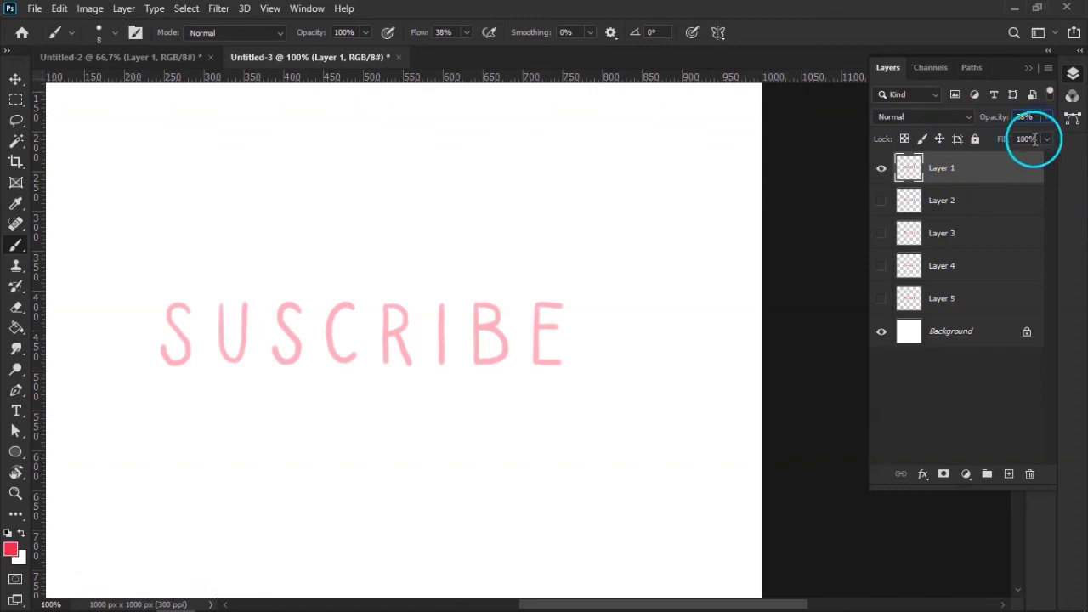
{"action": "left_click_drag", "start_coordinate": [1031, 136], "coordinate": [1038, 142]}
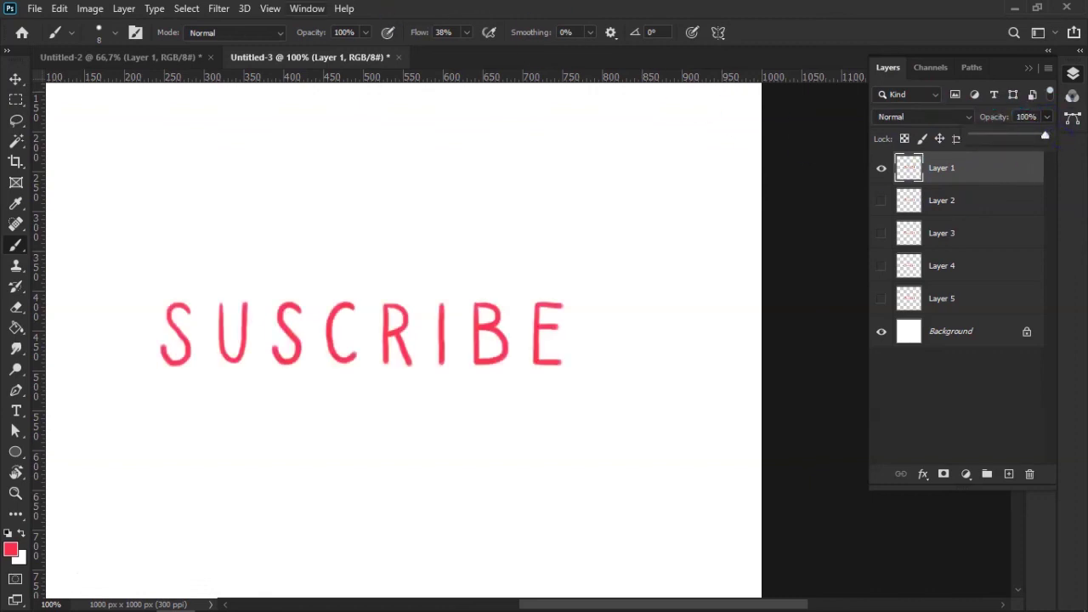
Create a frame animation in the Timeline and make frames from the layers.
{"action": "left_click", "coordinate": [306, 9]}
{"action": "left_click", "coordinate": [374, 573]}
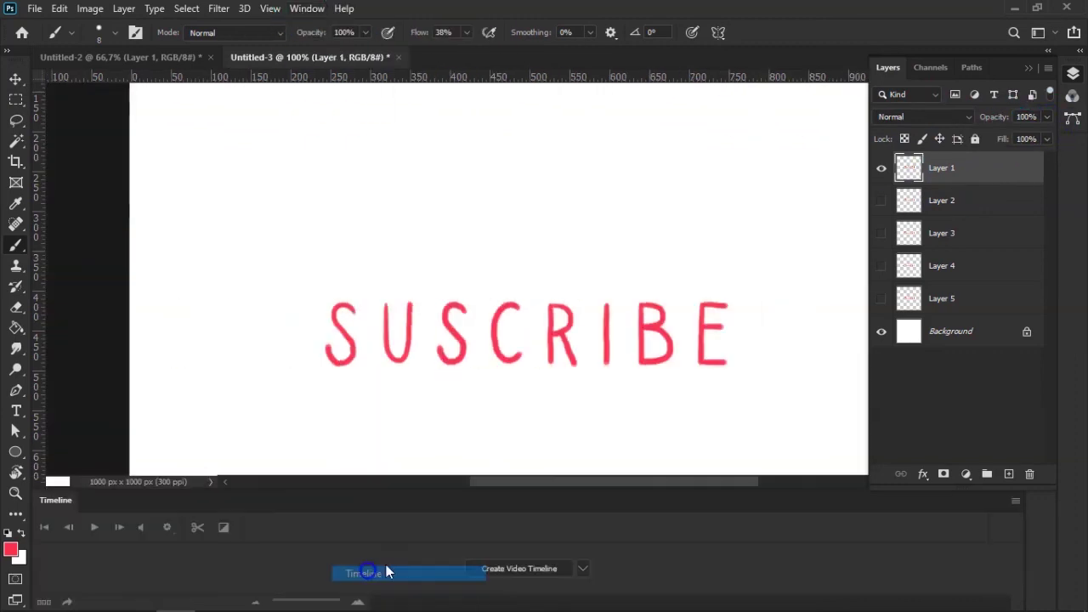
{"action": "left_click", "coordinate": [501, 569]}
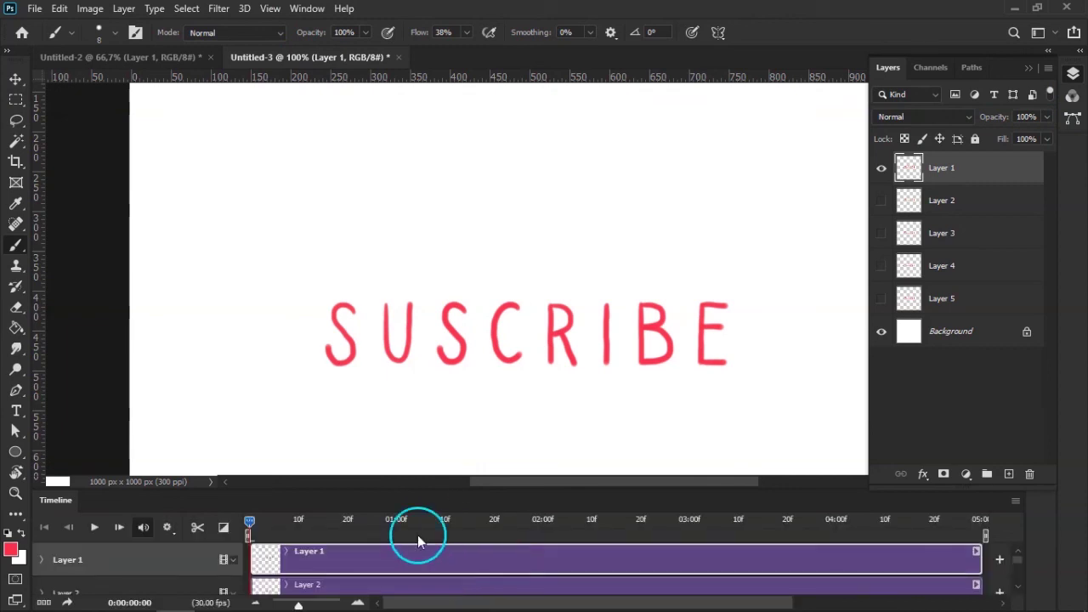
{"action": "left_click", "coordinate": [44, 602]}
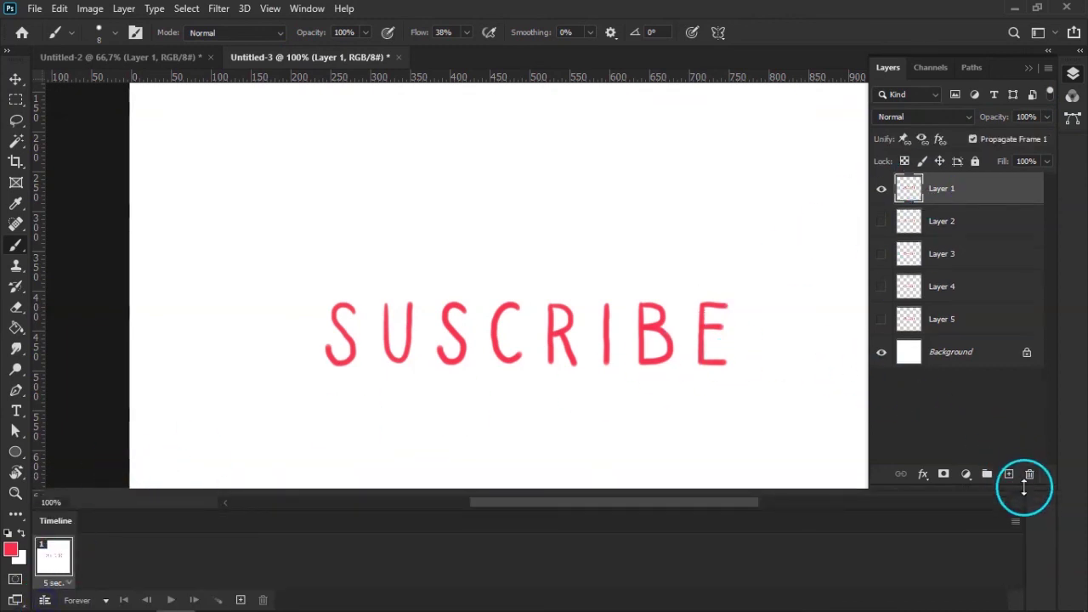
{"action": "left_click", "coordinate": [1015, 522]}
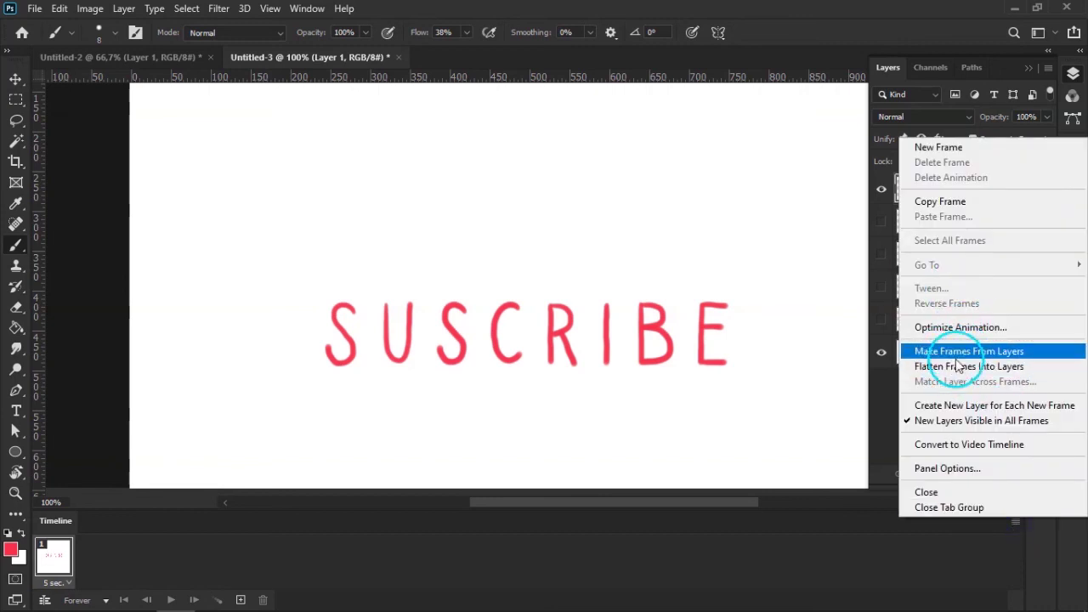
{"action": "left_click", "coordinate": [957, 351]}
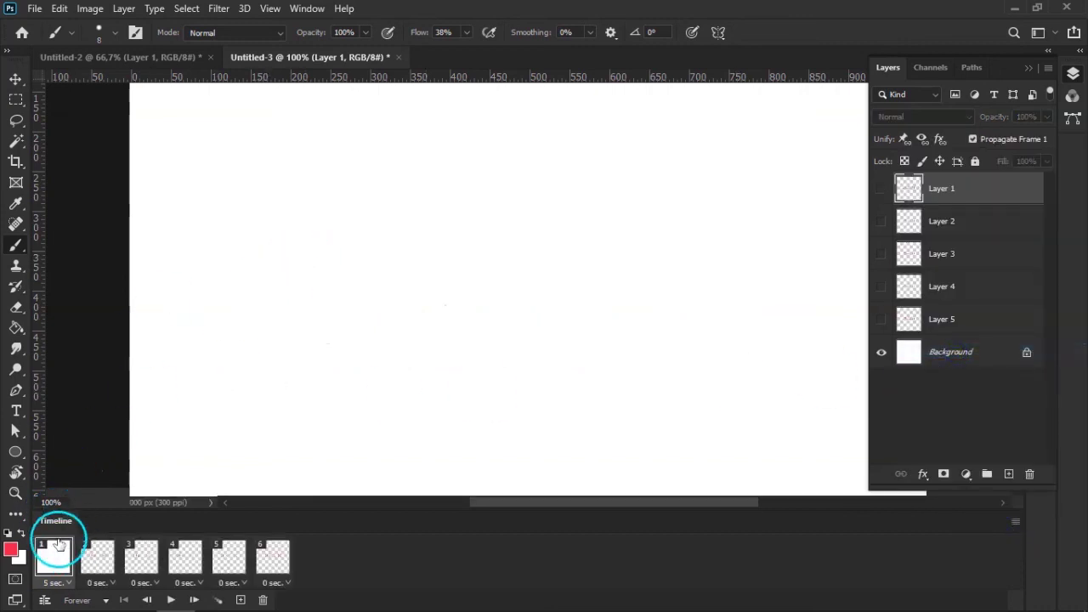
Delete the blank first frame and show the white Background in all five frames.
{"action": "left_click", "coordinate": [263, 600]}
{"action": "left_click", "coordinate": [470, 242]}
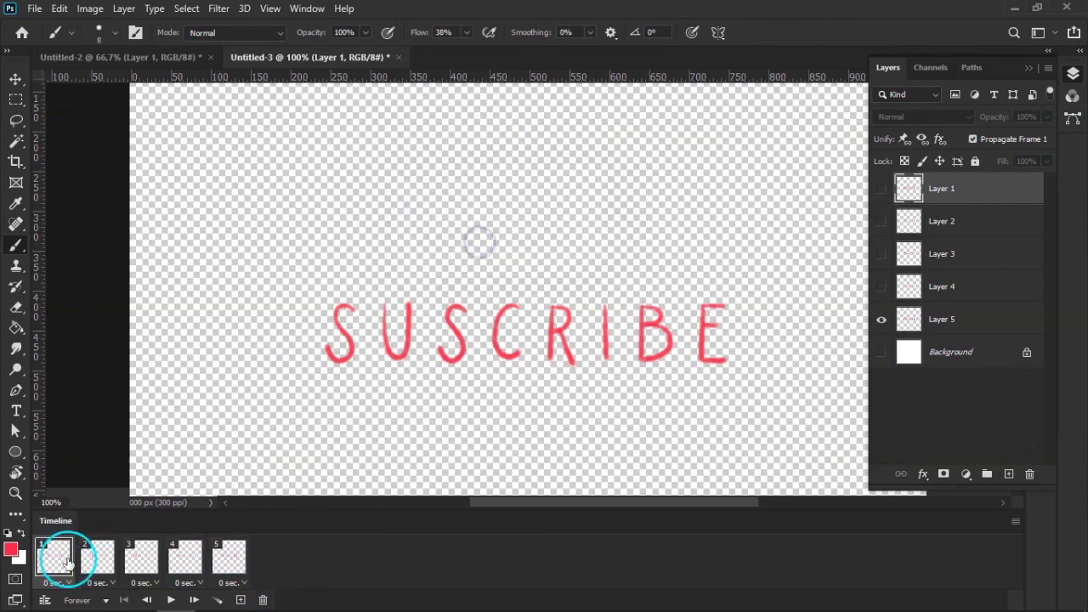
{"action": "left_click", "coordinate": [225, 557], "text": "shift"}
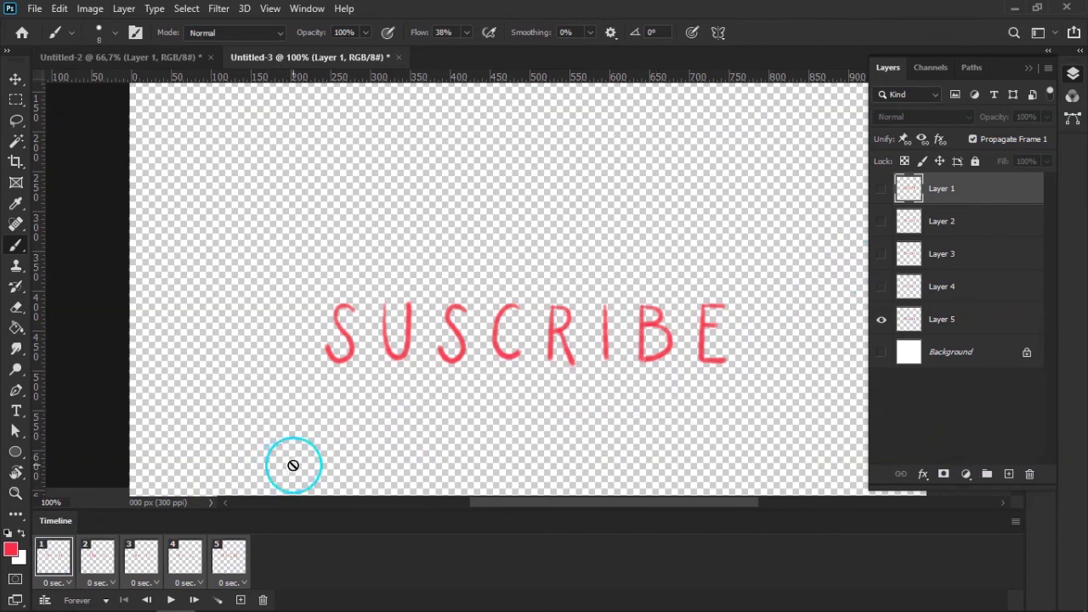
{"action": "left_click", "coordinate": [882, 351]}
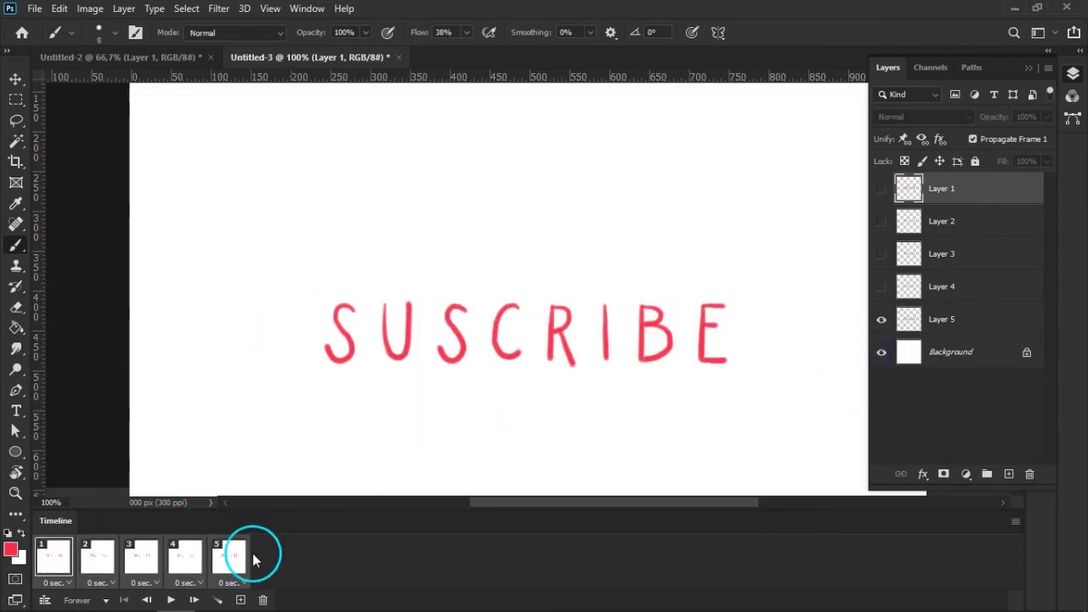
Set every frame delay to 0.1 seconds and play the animation.
{"action": "left_click", "coordinate": [245, 587]}
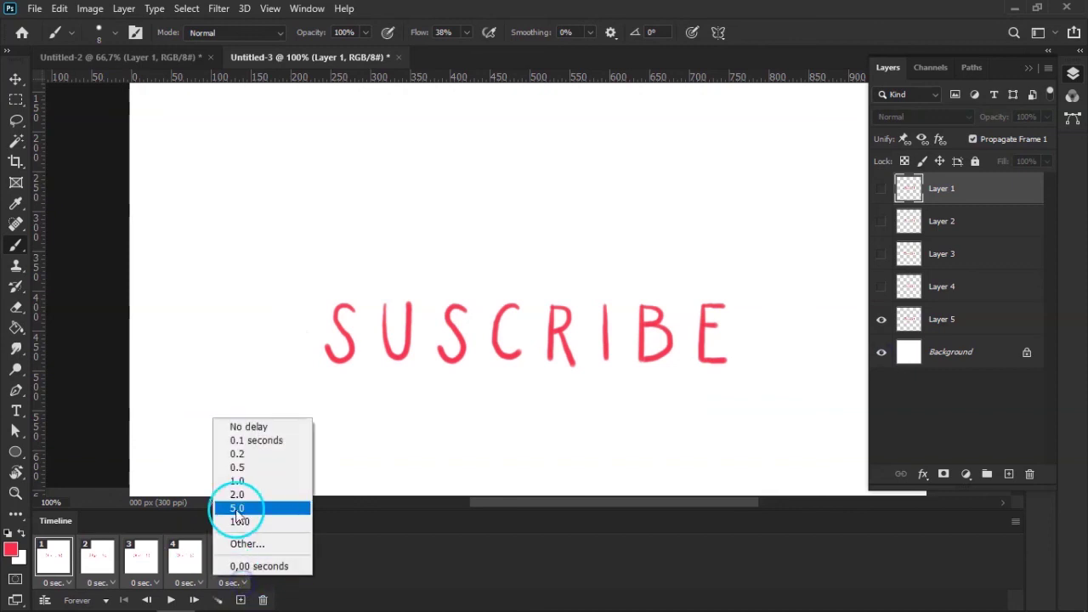
{"action": "left_click", "coordinate": [252, 440]}
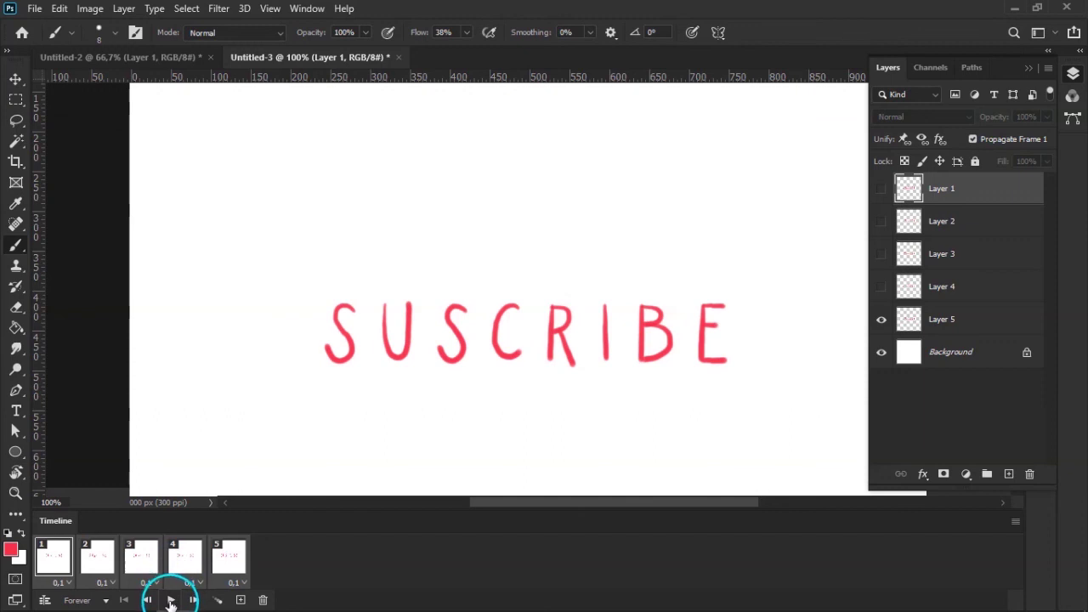
{"action": "left_click", "coordinate": [170, 600]}
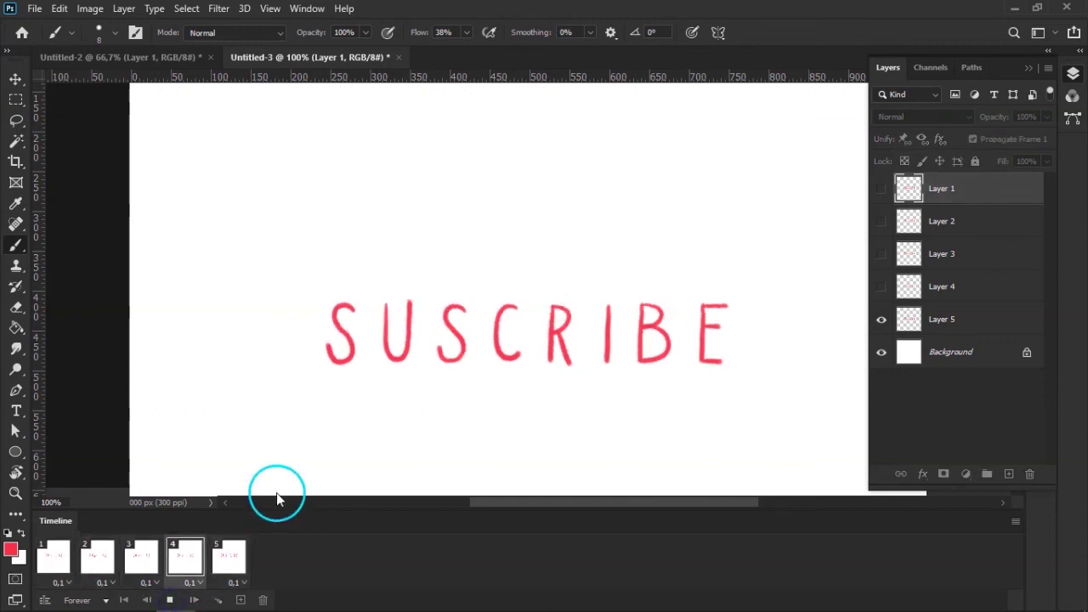